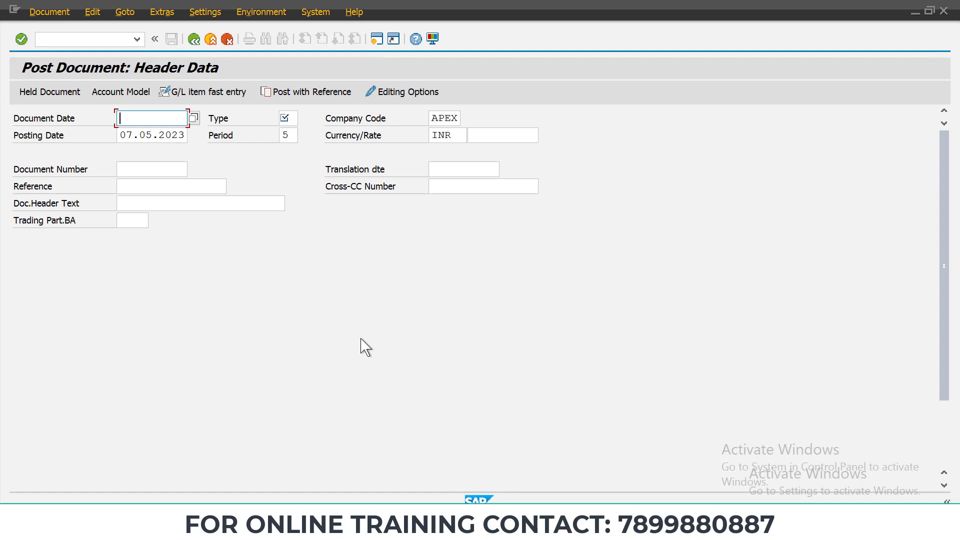
- Set the document date to 07.05.2023 and the document type to SA in the posting header
key("Down")
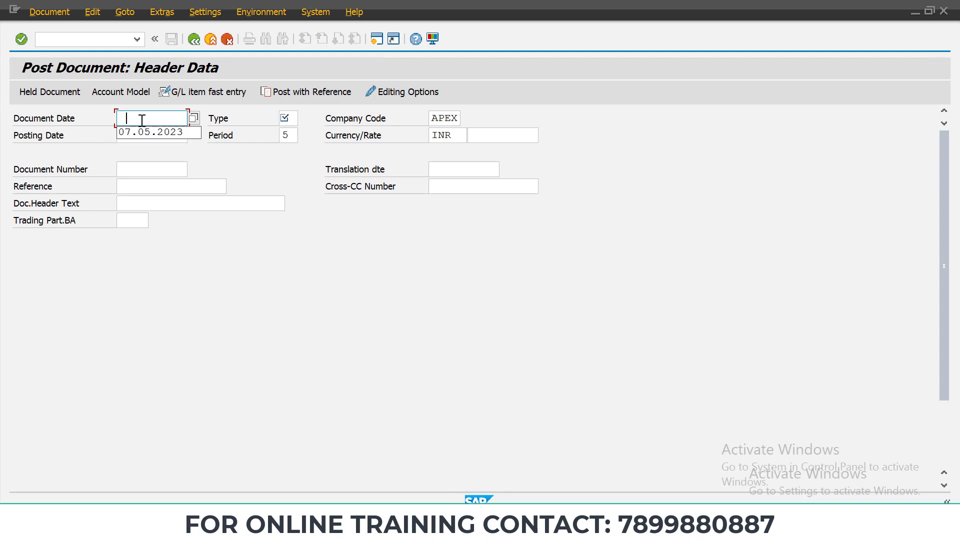
key("ctrl+c")
key("Up")
key("ctrl+v")
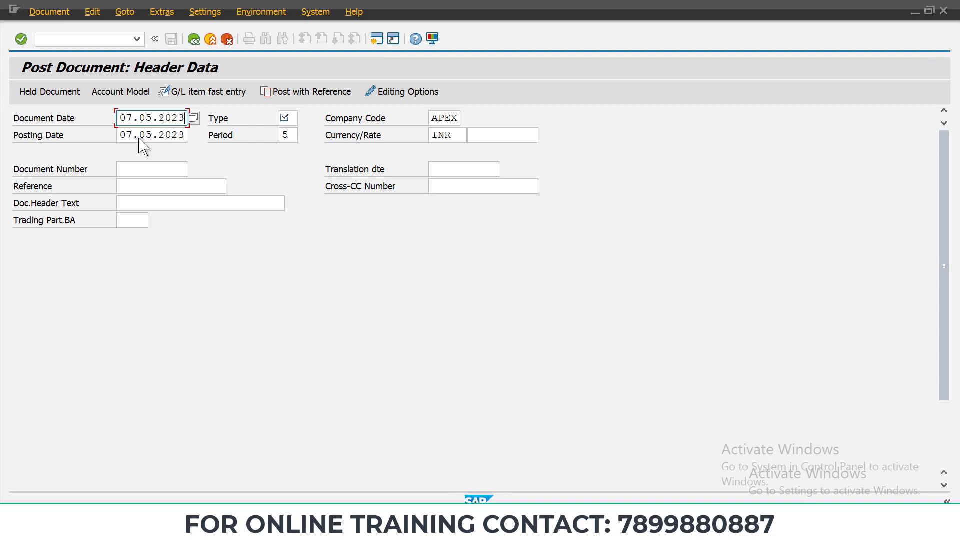
left_click(291, 124)
left_click(289, 136)
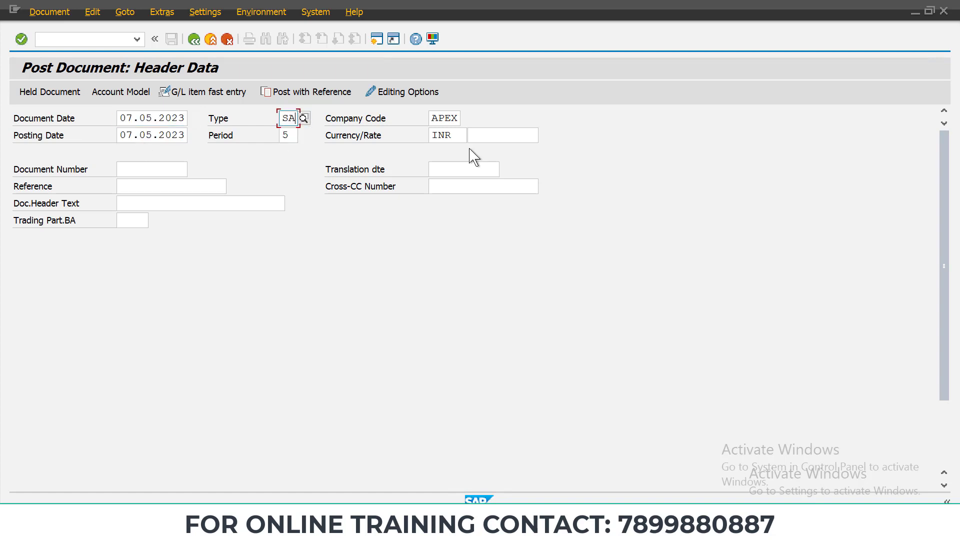
- Enter TEST as both the reference and the document header text
left_click(132, 186)
type("TE")
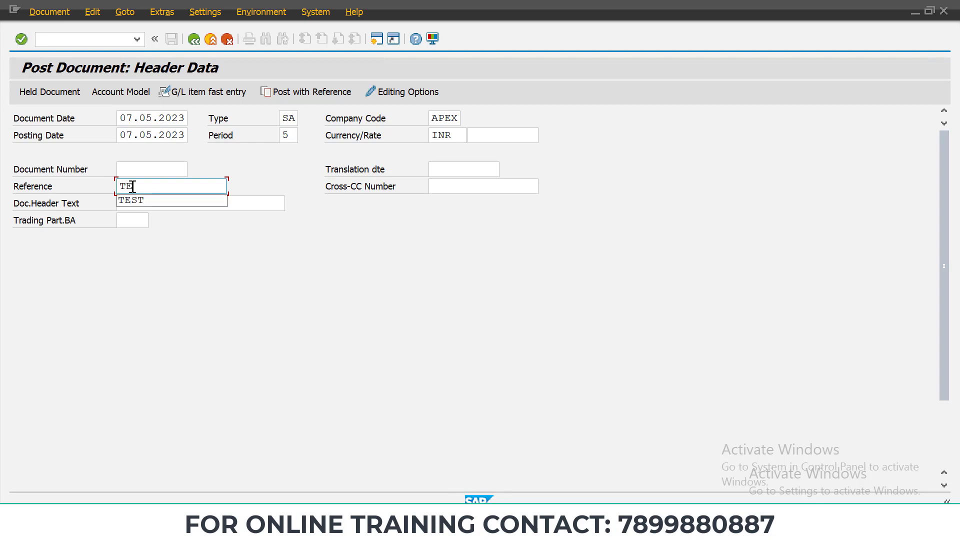
key("Down")
key("Tab")
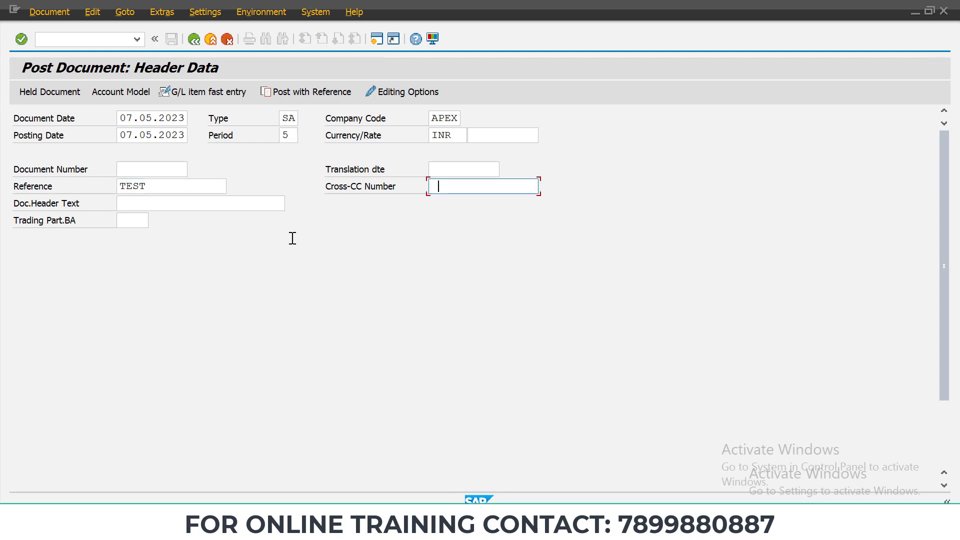
key("Tab")
key("BackSpace")
key("Down")
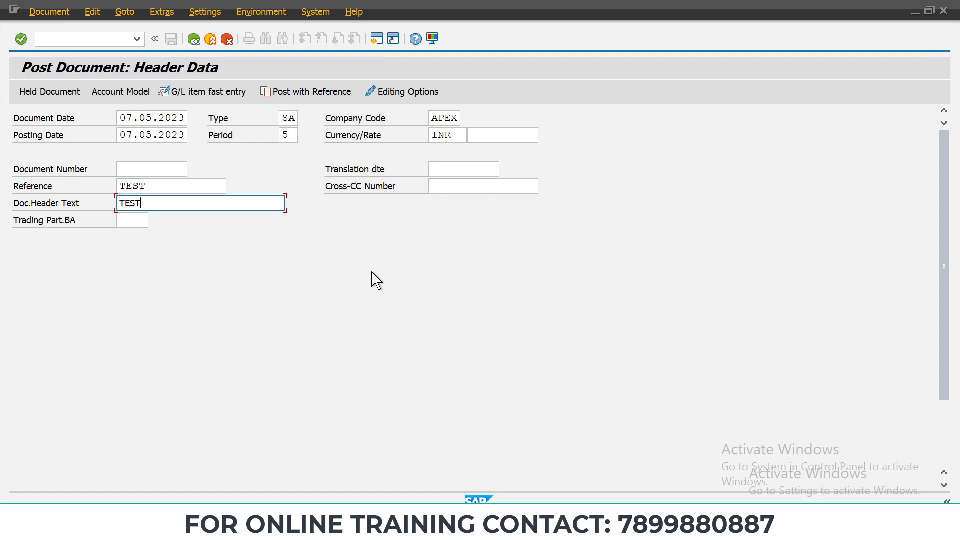
- Start the first line item with posting key 40 and G/L account 100000
scroll(428, 302, "down", 3)
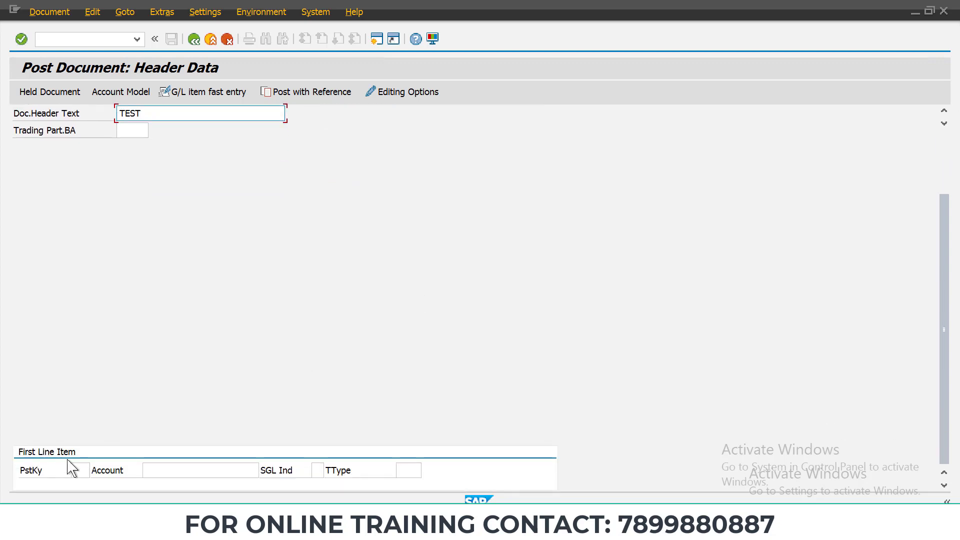
left_click(81, 470)
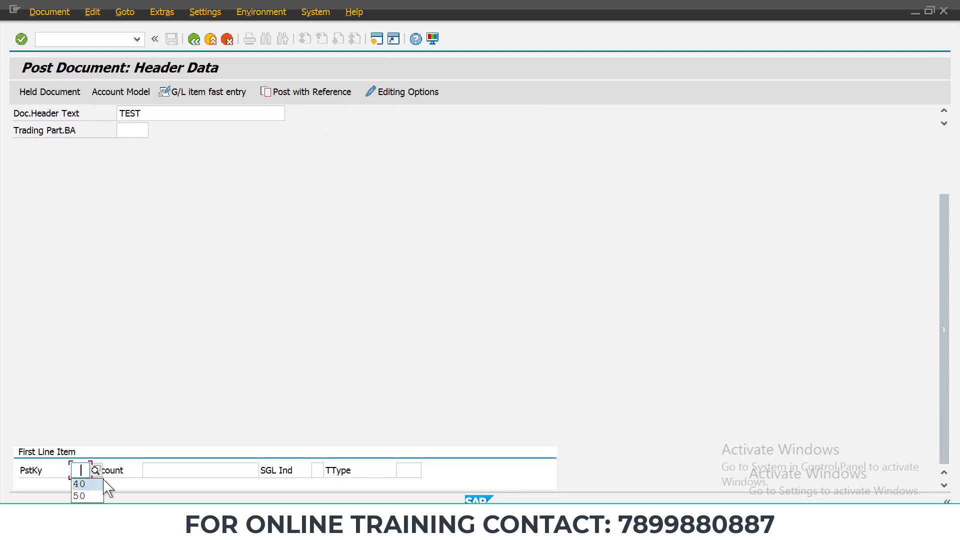
left_click(80, 484)
left_click(160, 470)
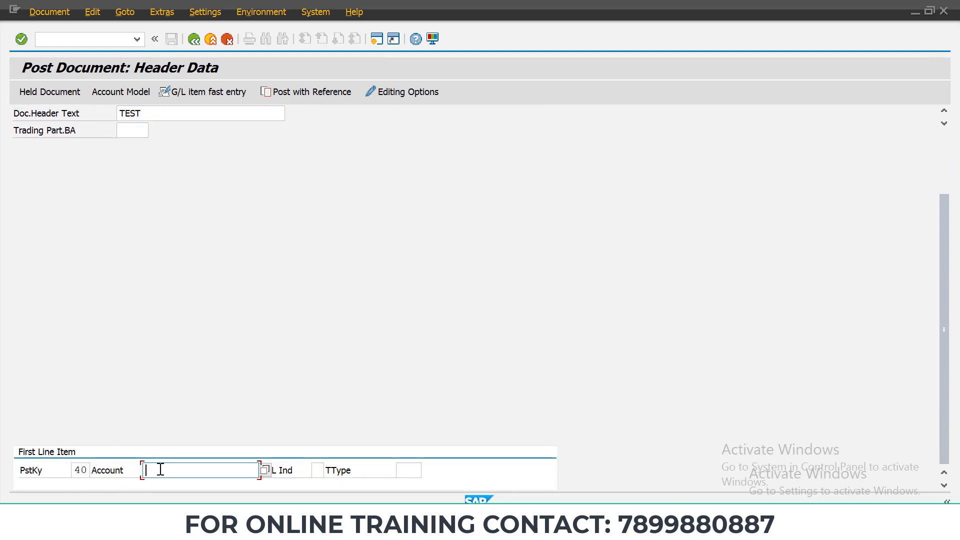
type("100000")
key("Return")
- Give the share capital debit item an amount of 100 and the text TEST
left_click(175, 186)
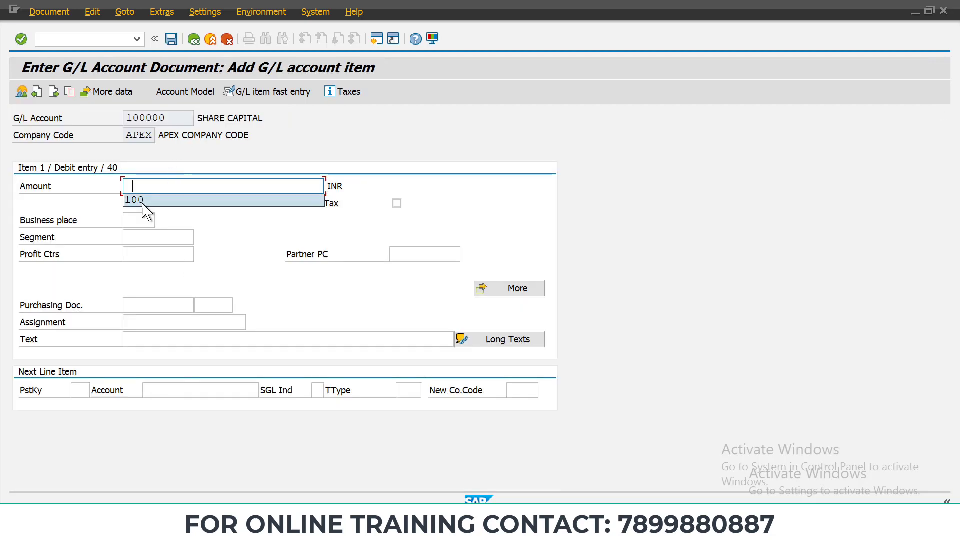
left_click(142, 201)
left_click(131, 339)
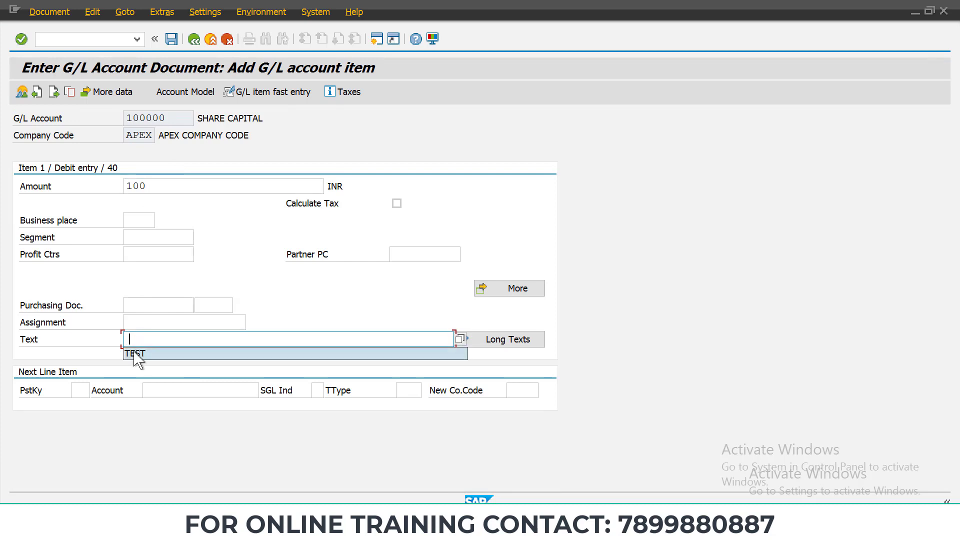
left_click(135, 353)
- Add the next line item with posting key 50 and G/L account 200100
left_click(76, 389)
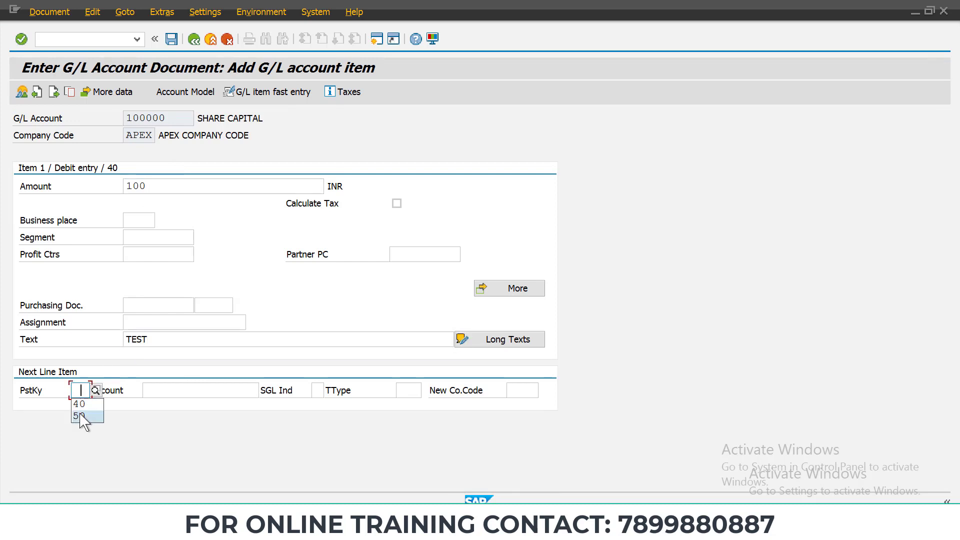
left_click(82, 420)
left_click(192, 388)
left_click(167, 417)
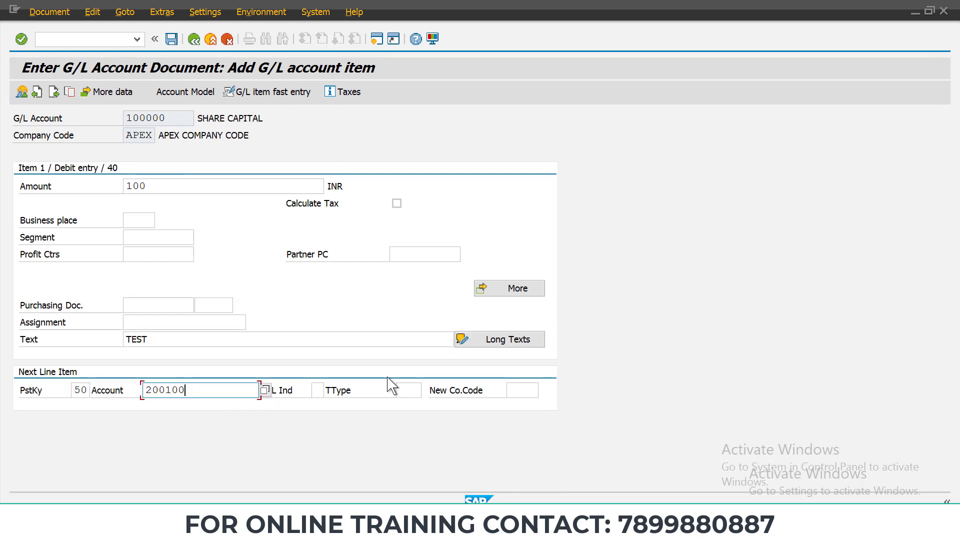
key("Return")
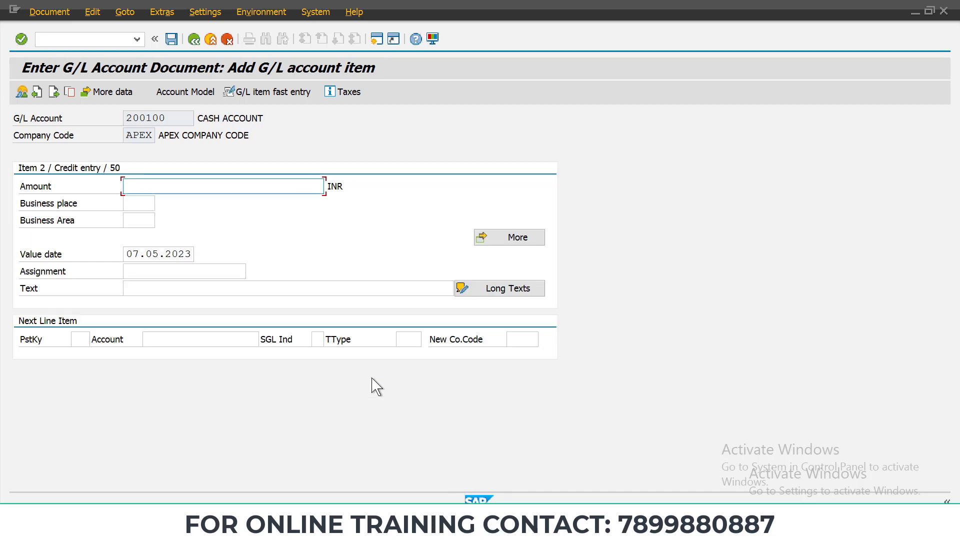
- Fill the cash account credit item with amount 100, business area ABA1 and text TEST
left_click(157, 186)
type("100")
left_click(131, 220)
left_click(139, 235)
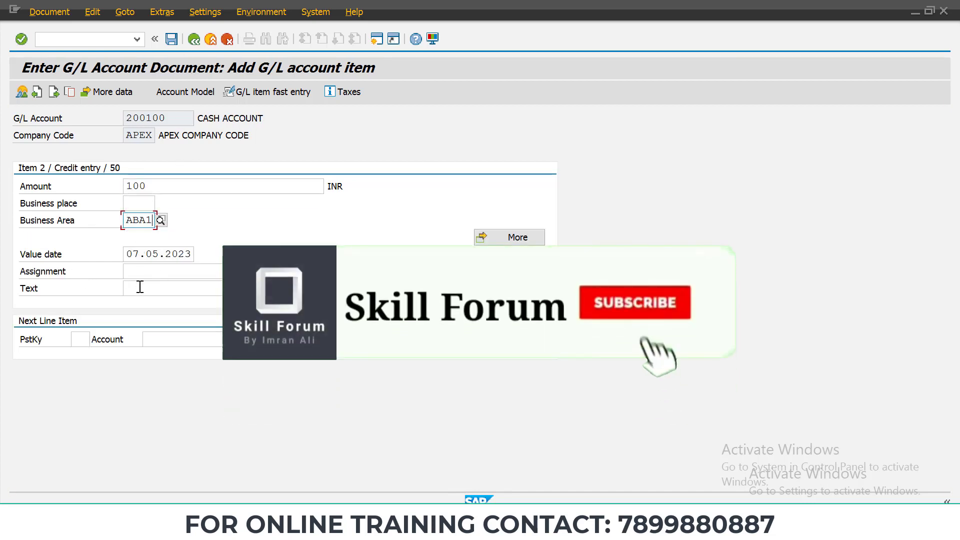
left_click(139, 290)
left_click(138, 302)
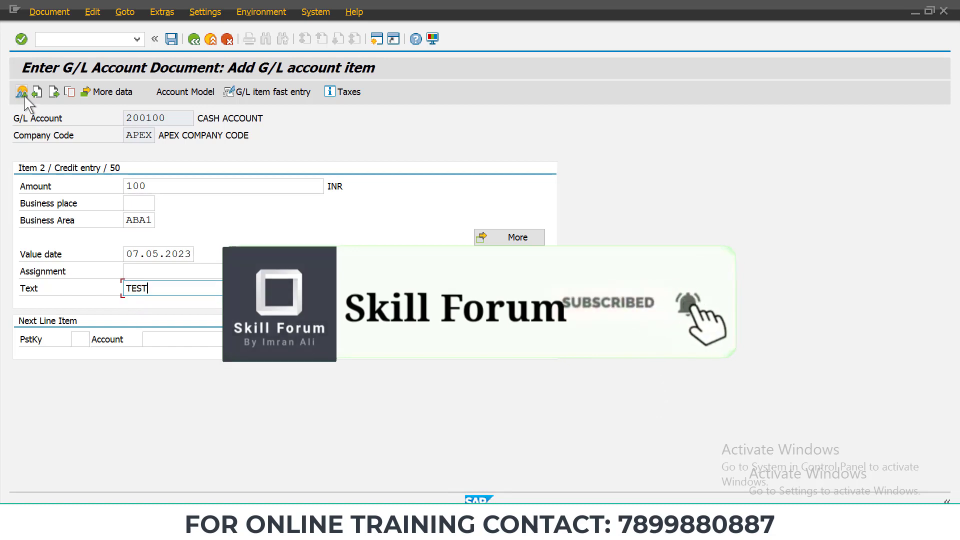
- Display the document overview and try to post the G/L document
left_click(22, 92)
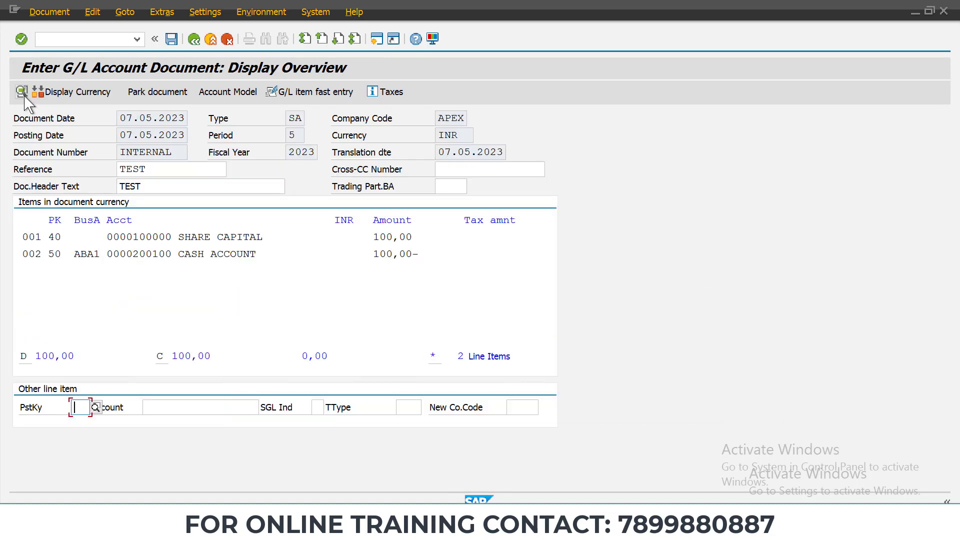
left_click(172, 39)
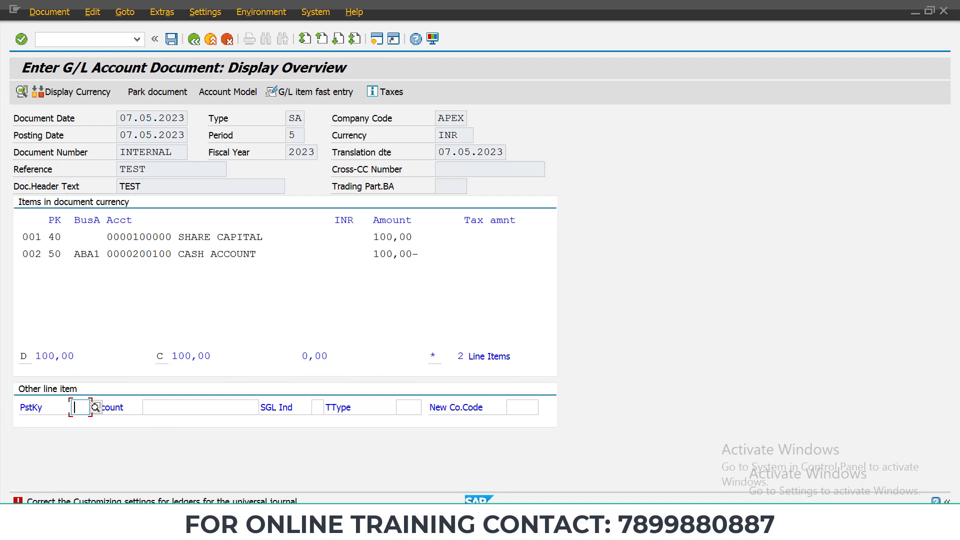
- Read the posting error's long text and run the FINS_CUST_CONS_CHK_P check from it, closing both when done
left_click(145, 500)
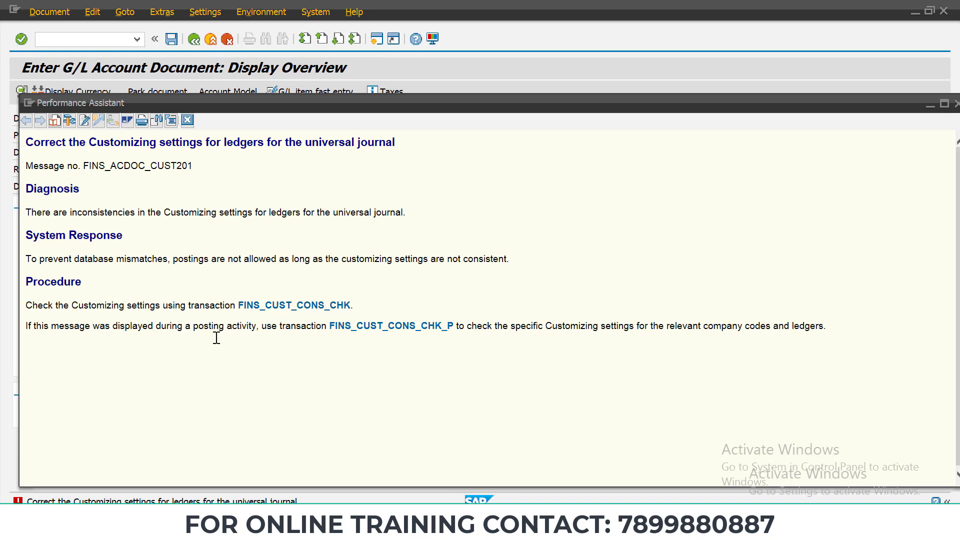
left_click(381, 327)
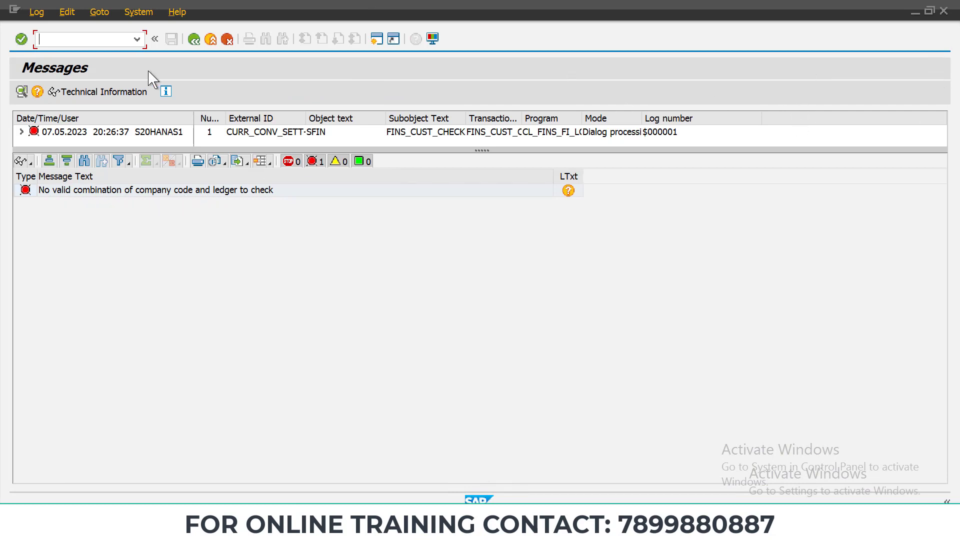
left_click(195, 40)
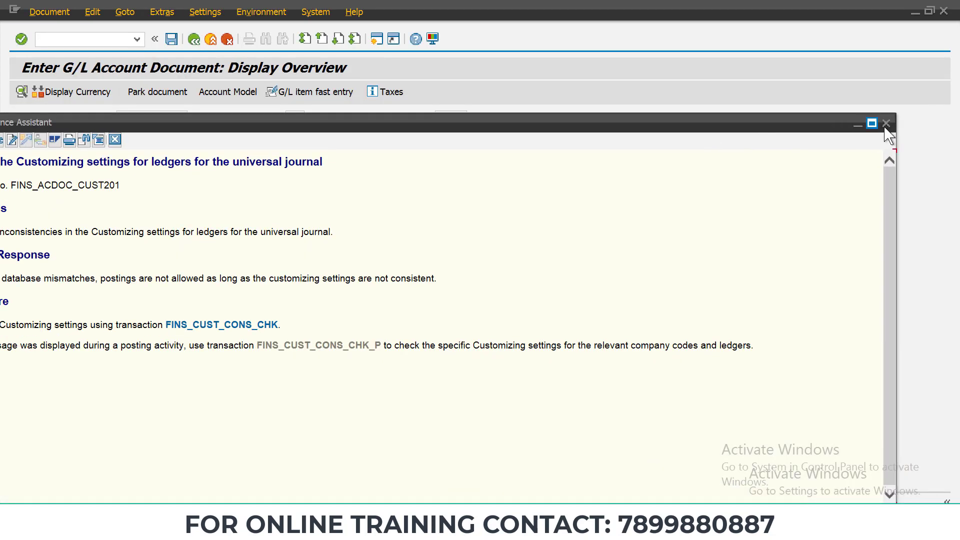
left_click(883, 123)
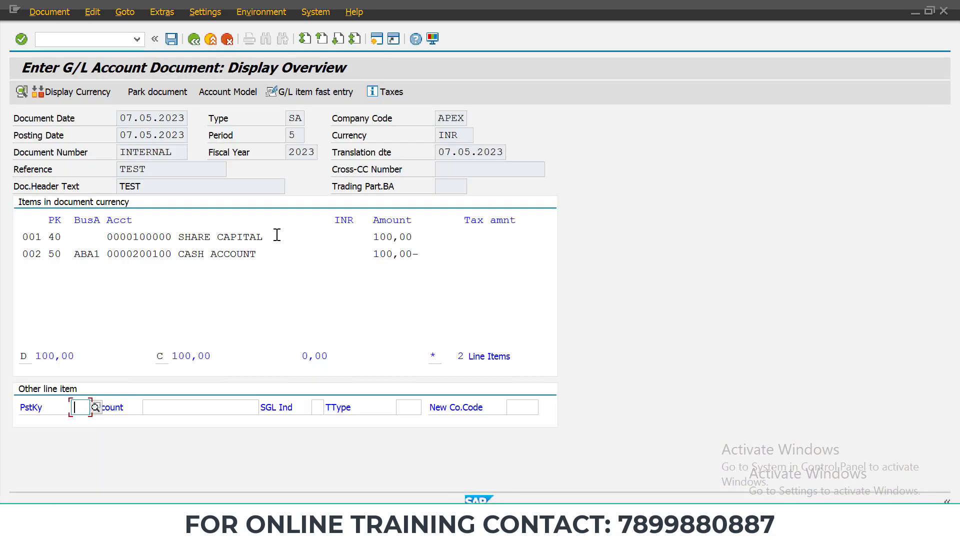
- Leave the posting for transaction SPRO using /NSPRO and display the SAP Reference IMG
left_click(93, 42)
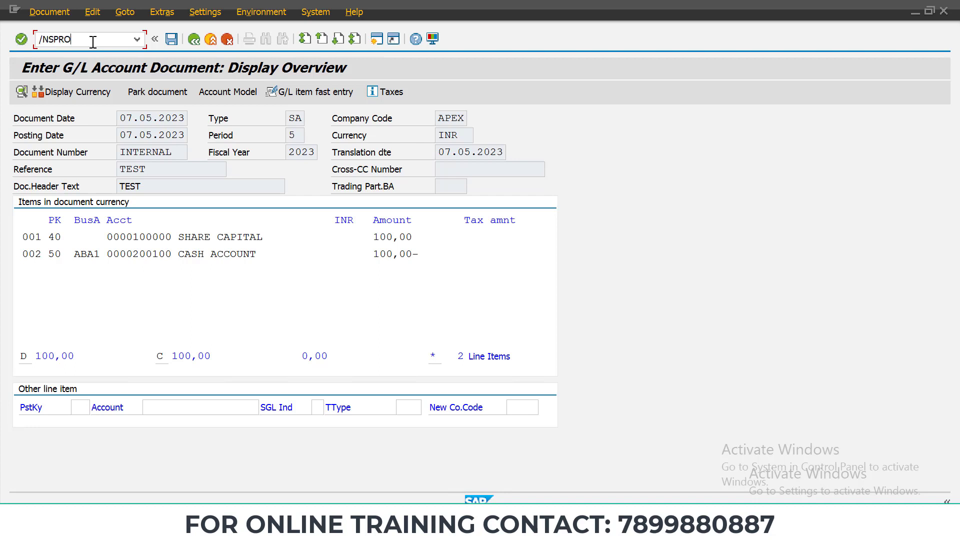
key("Return")
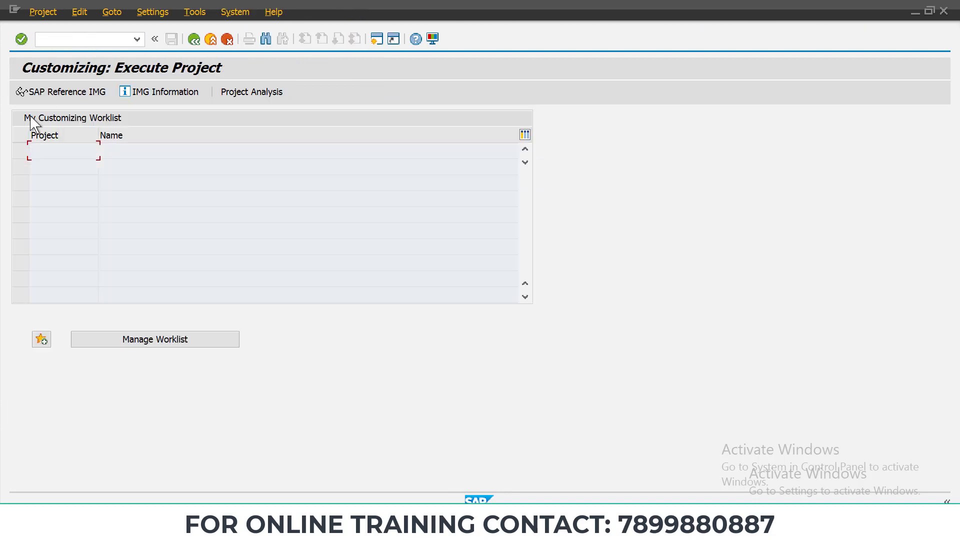
left_click(32, 96)
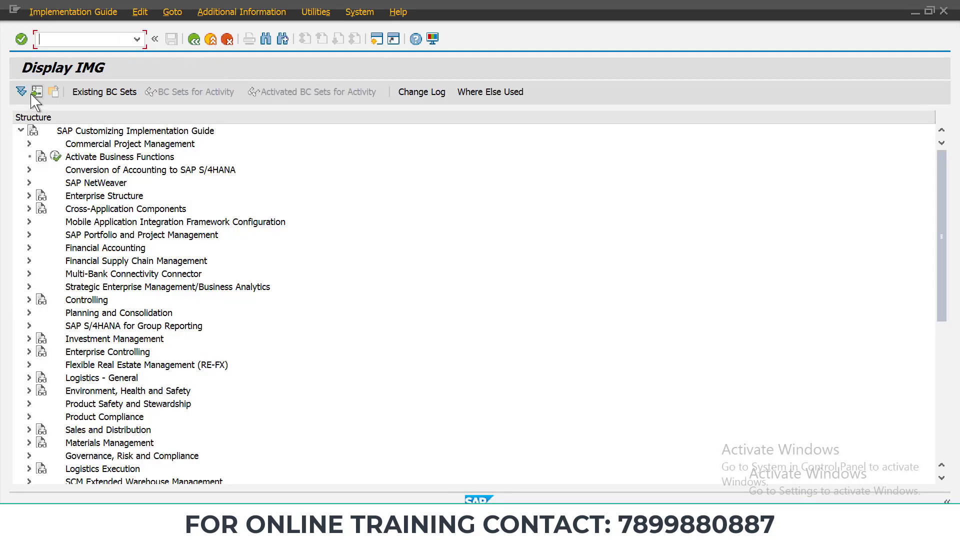
- Open Define Settings for Ledgers and Currency Types under Financial Accounting Global Settings, Ledgers, Ledger, and dismiss the consistency check messages
double_click(86, 251)
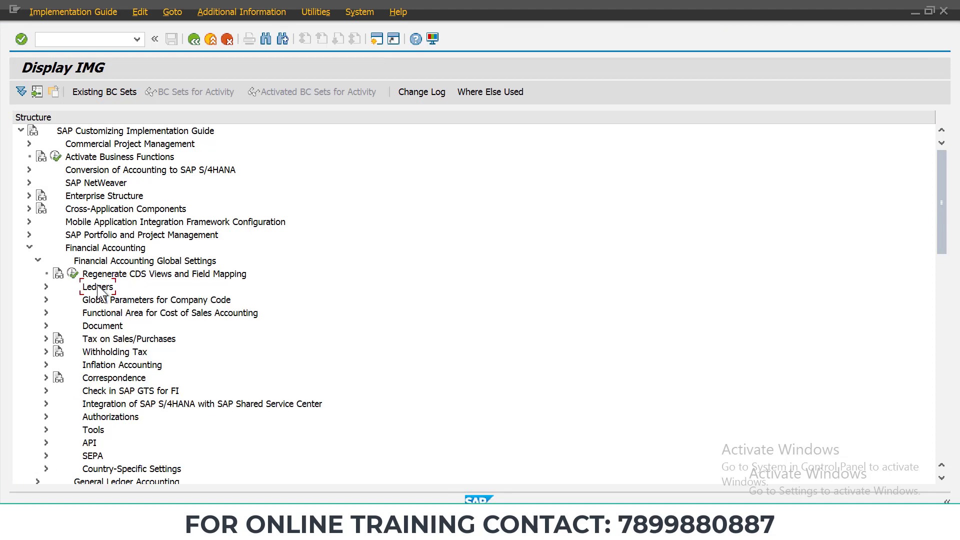
double_click(98, 289)
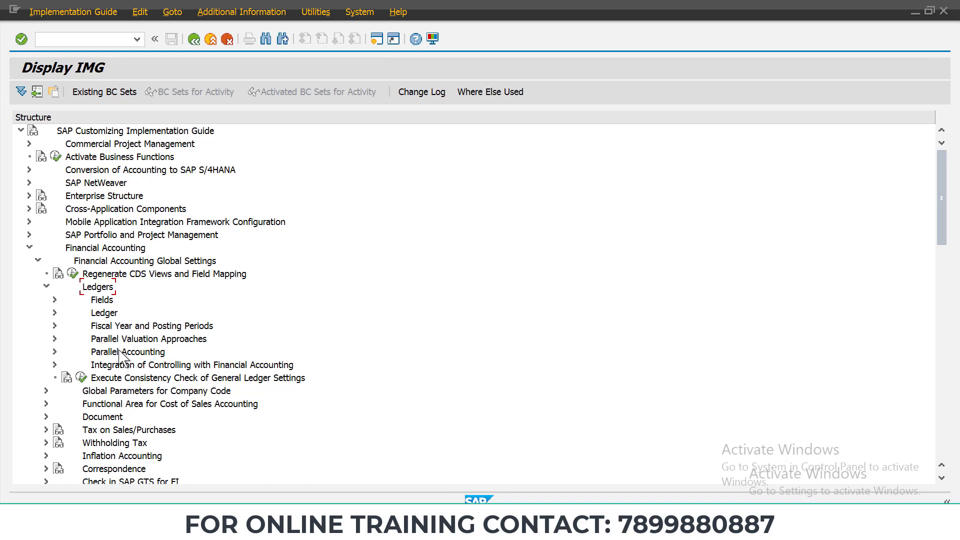
double_click(102, 315)
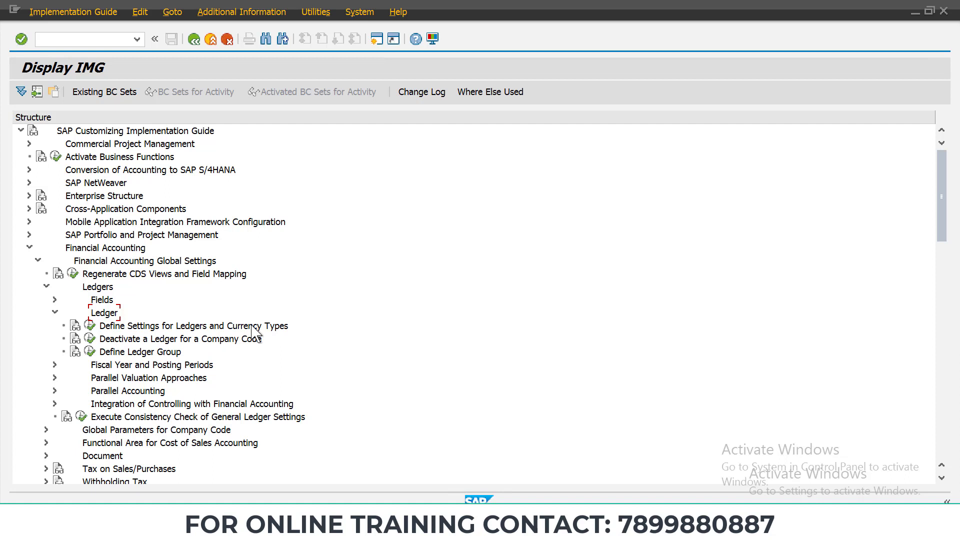
left_click(89, 326)
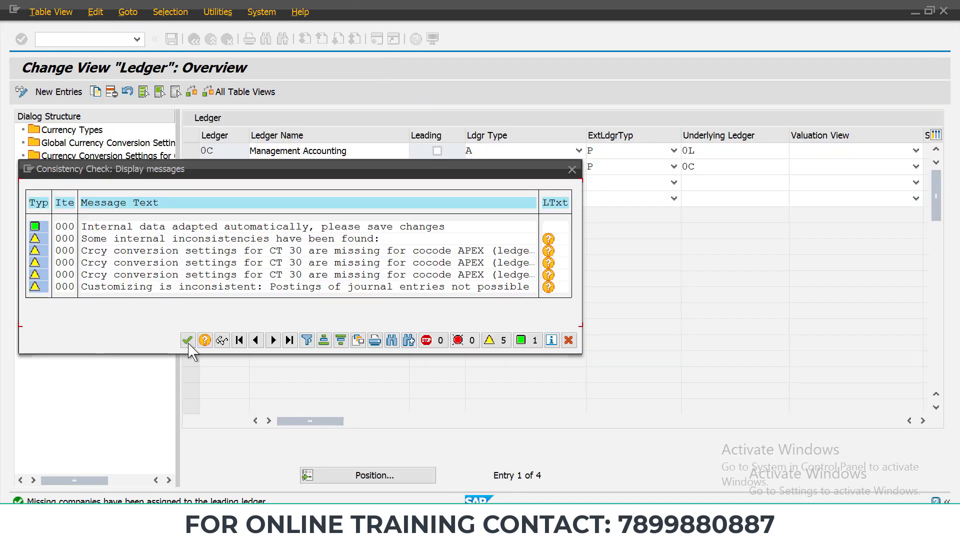
left_click(188, 340)
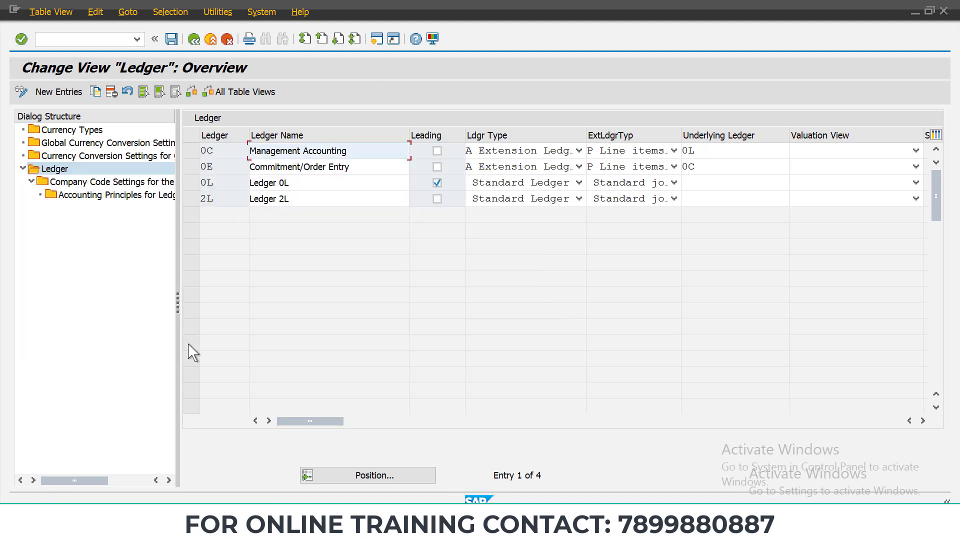
- Select ledger 0L and open its company code settings
double_click(109, 182)
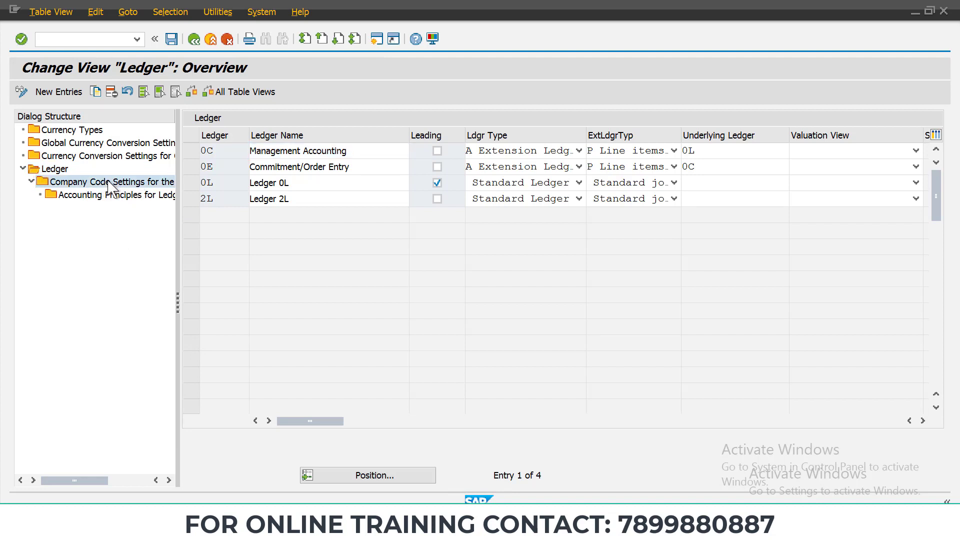
double_click(81, 198)
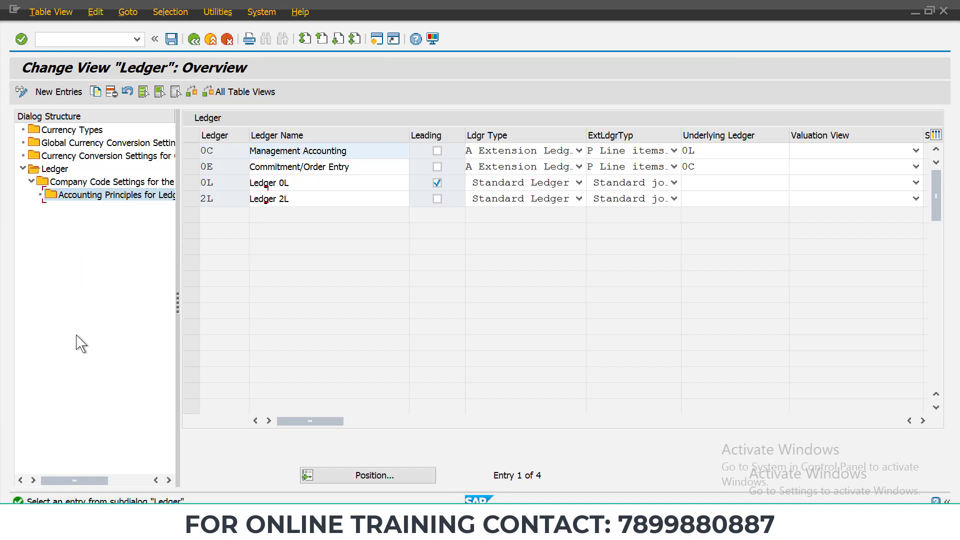
left_click(196, 183)
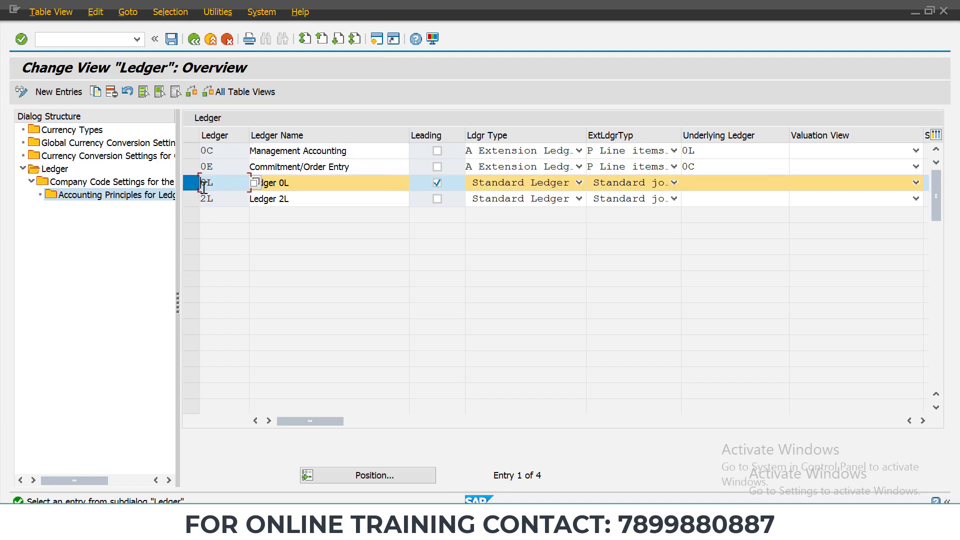
left_click(120, 197)
double_click(107, 184)
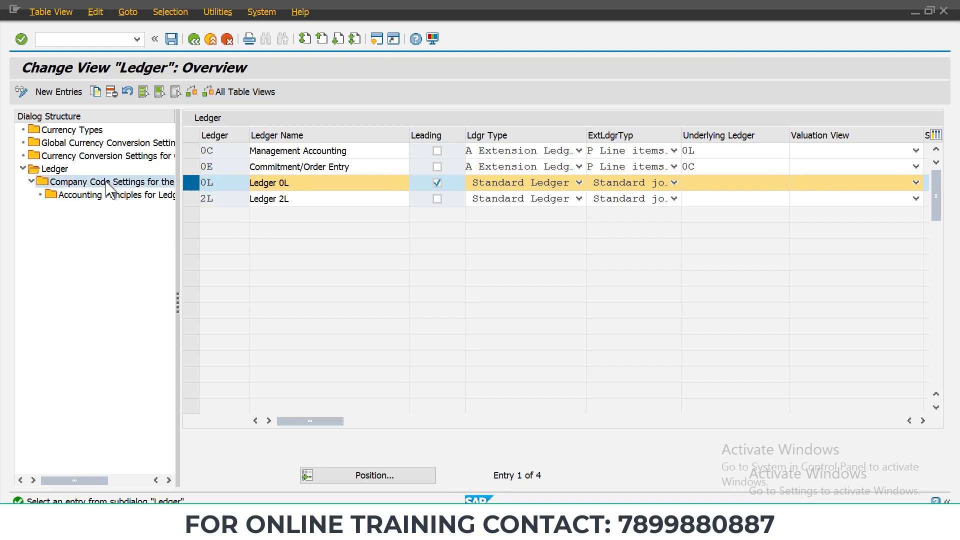
left_click(187, 290)
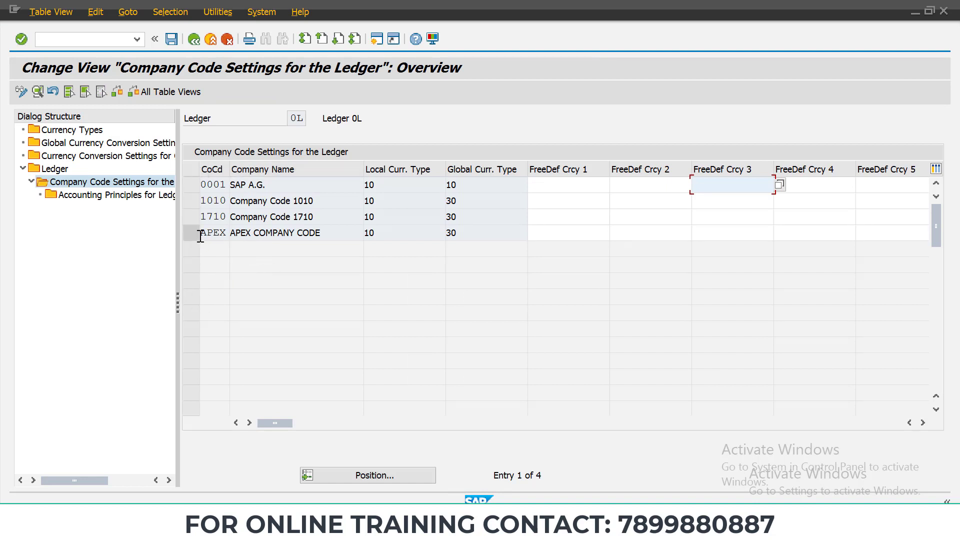
- Check the APEX entry in ledger 0L, open Currency Conversion Settings for Company Codes and dismiss the consistency check messages
left_click(490, 233)
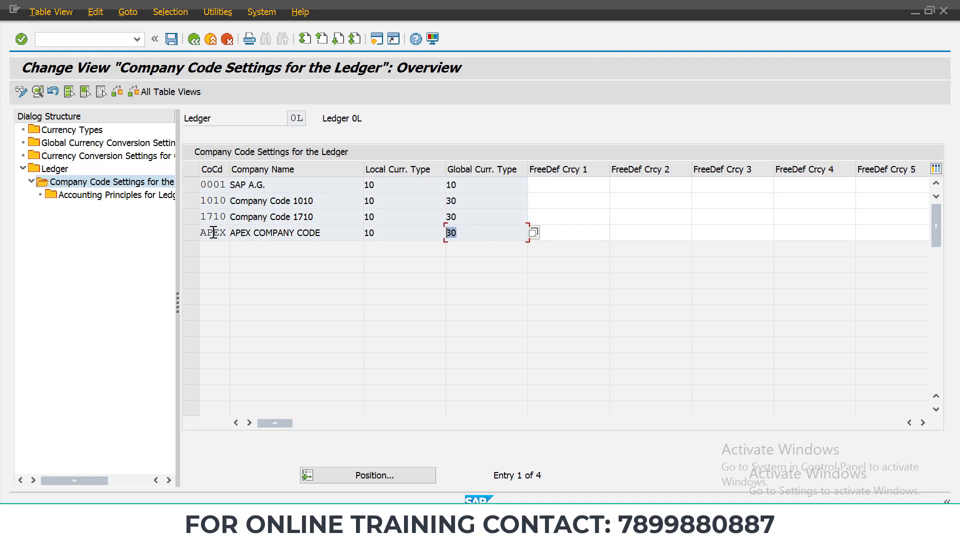
left_click(189, 233)
left_click(141, 261)
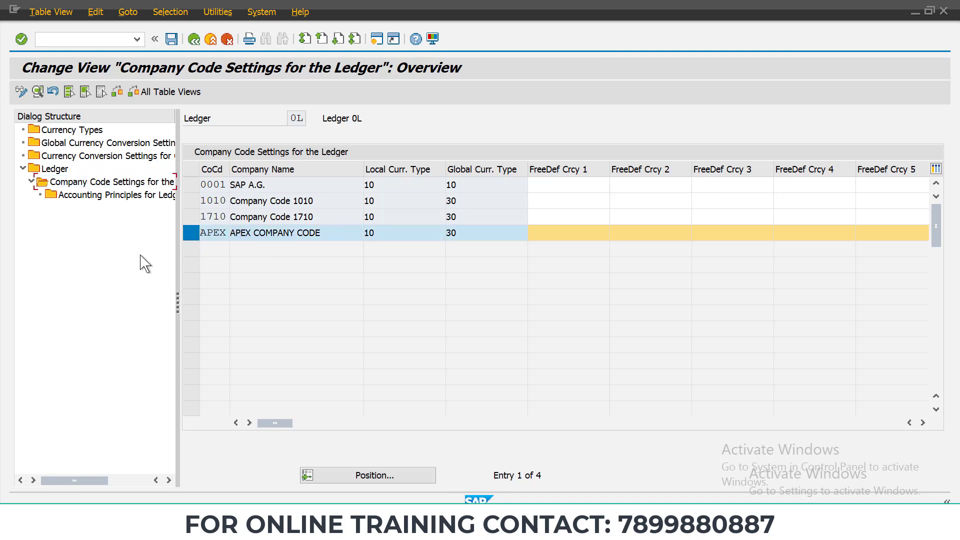
left_click(60, 155)
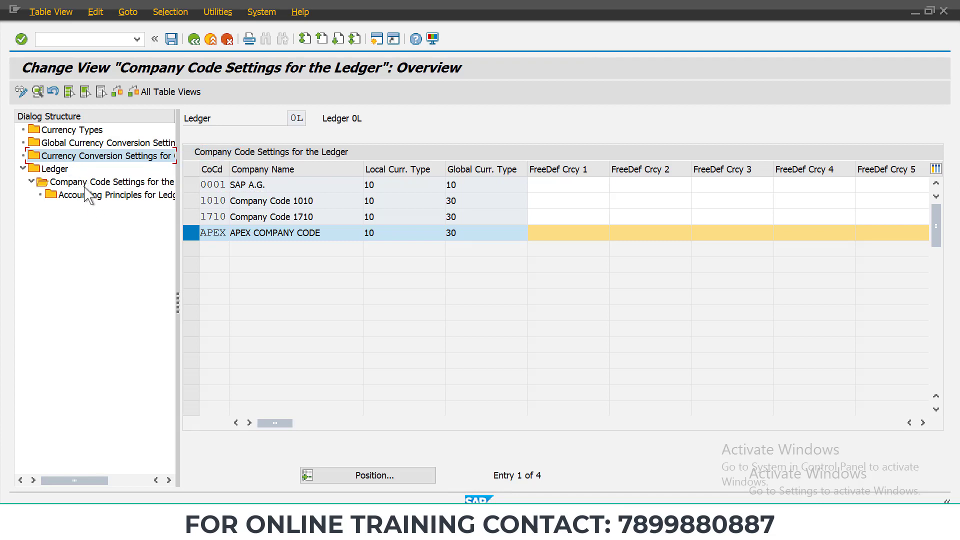
double_click(150, 159)
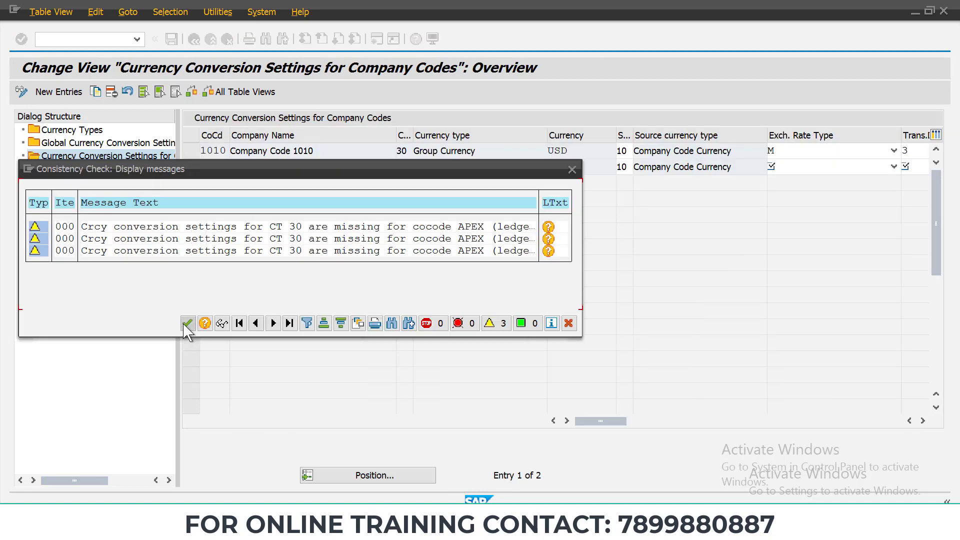
left_click(187, 324)
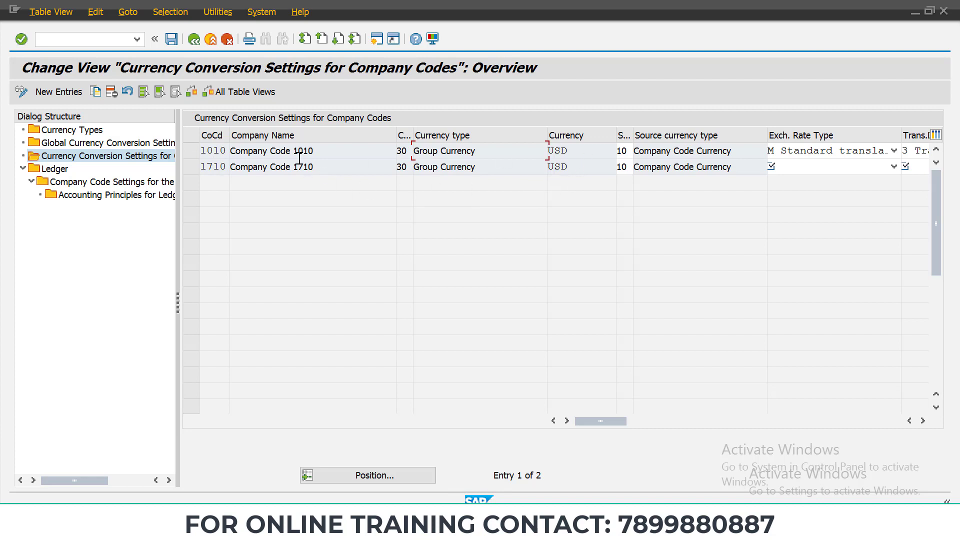
- Copy company code 1010's currency conversion entry to company code APEX and save it
left_click(191, 151)
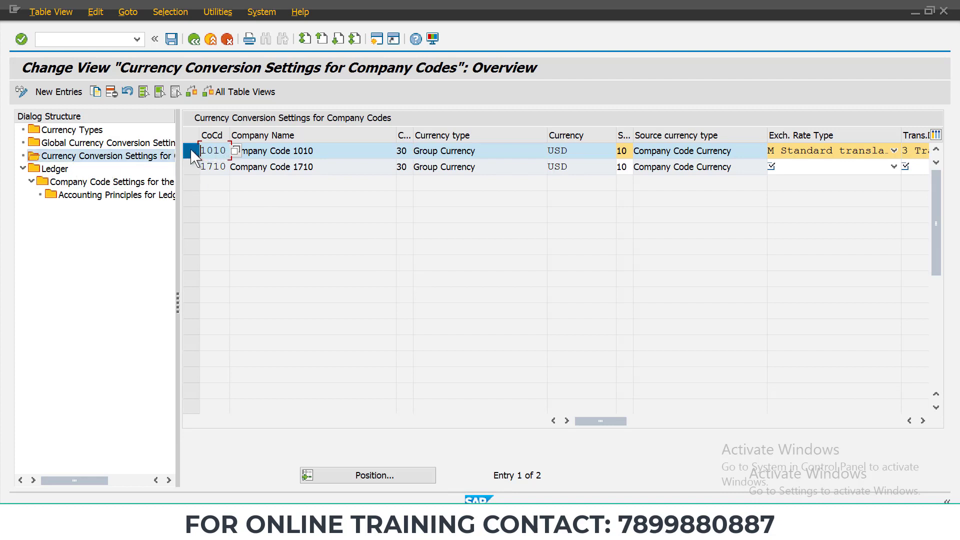
left_click(95, 92)
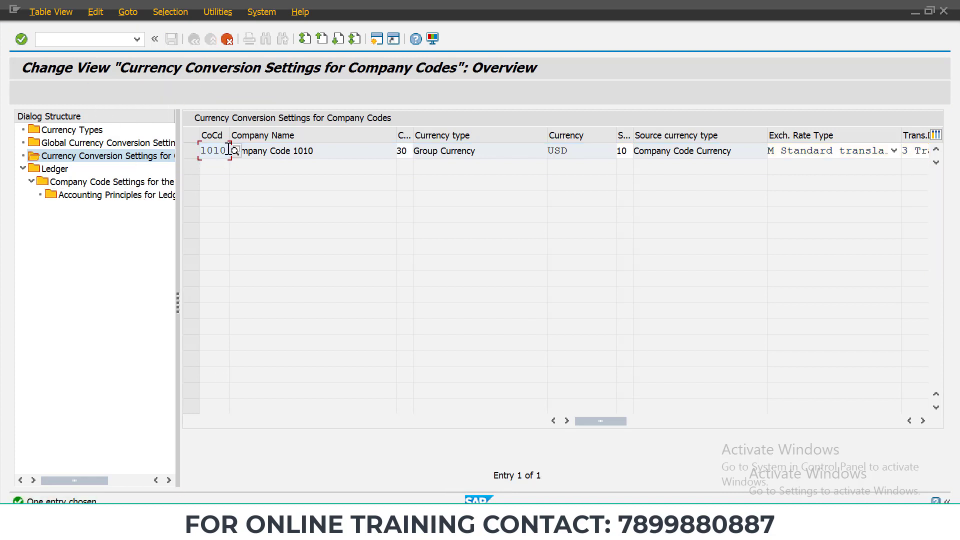
type("APEX")
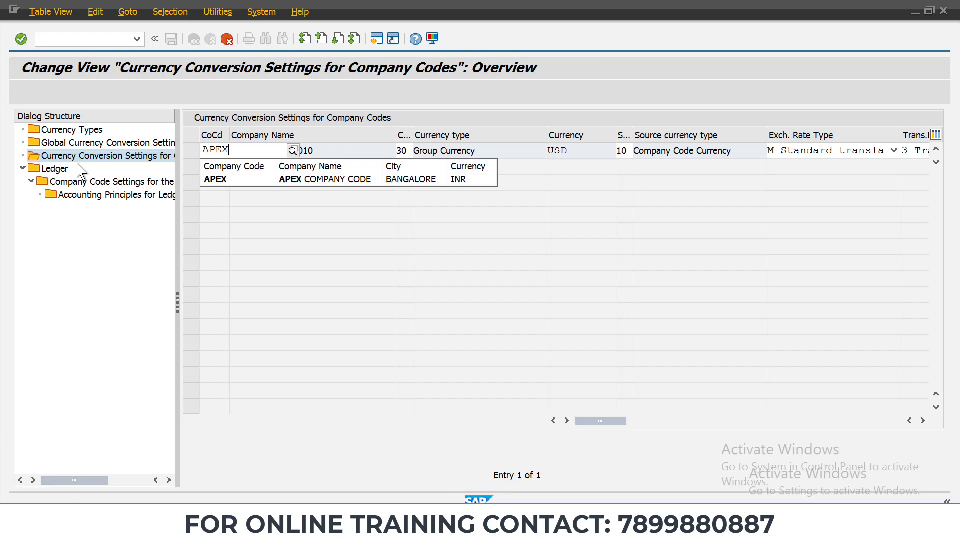
key("Return")
key("Return")
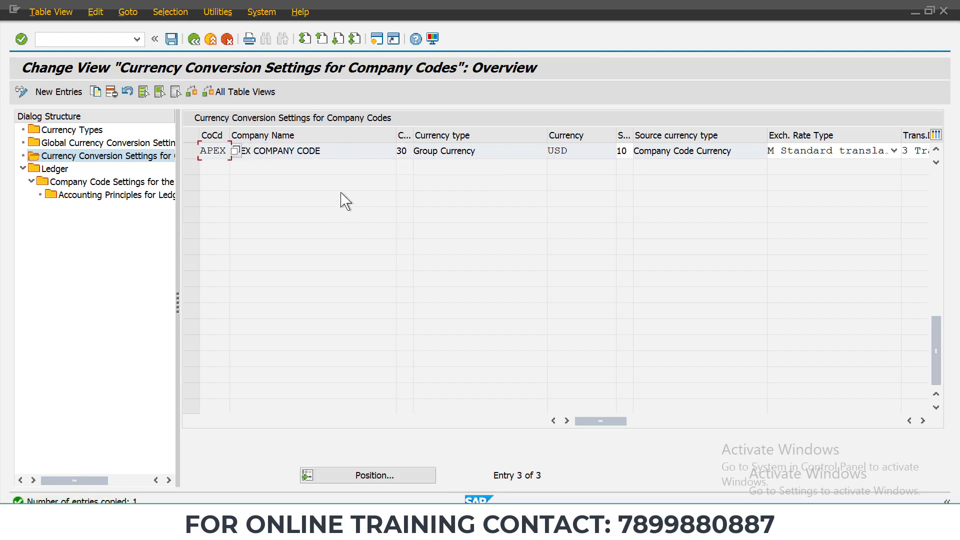
key("ctrl+s")
key("Return")
- Start /NFB01 and fill the document header with date 07.05.2023, type SA, reference TEST and header text TEST
left_click(136, 39)
left_click(96, 68)
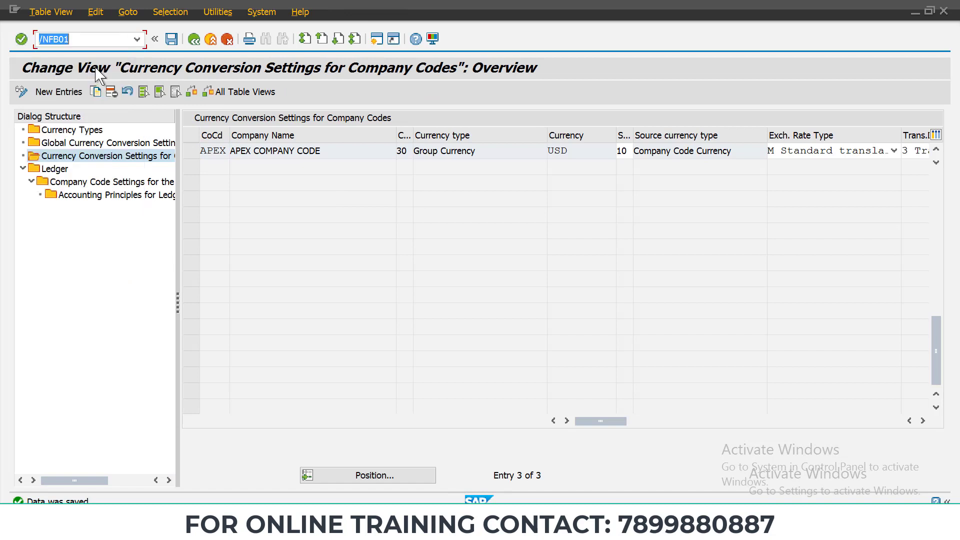
key("Return")
type("07.05.2023")
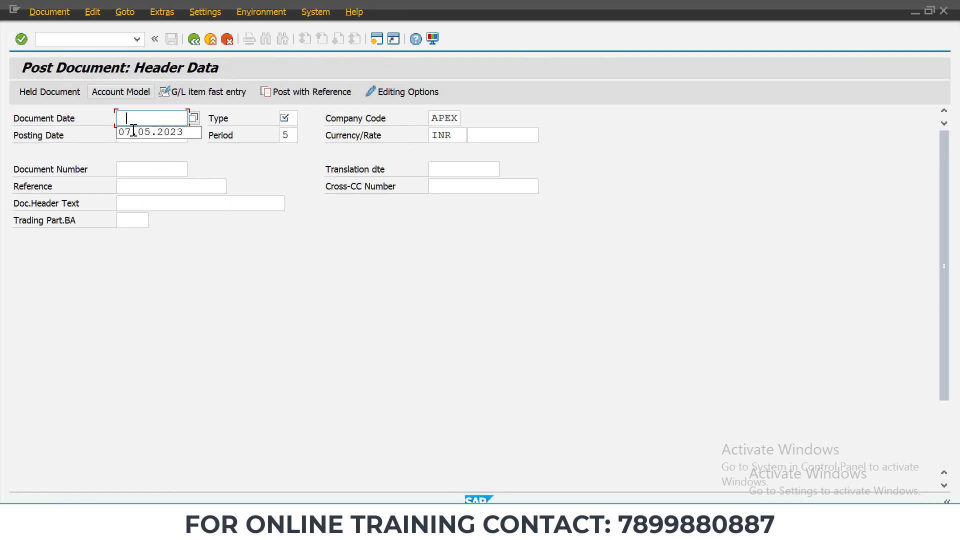
left_click(294, 118)
type("SA")
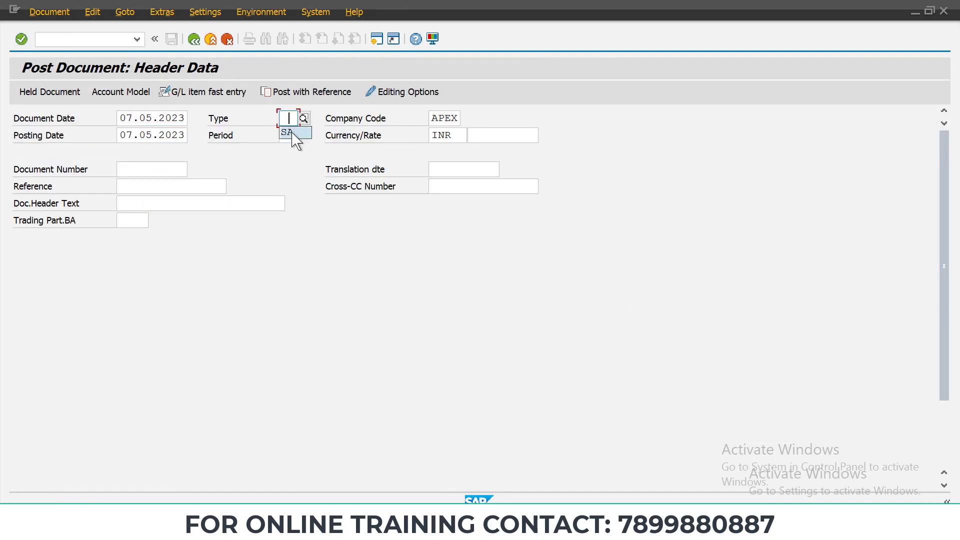
type("TEST")
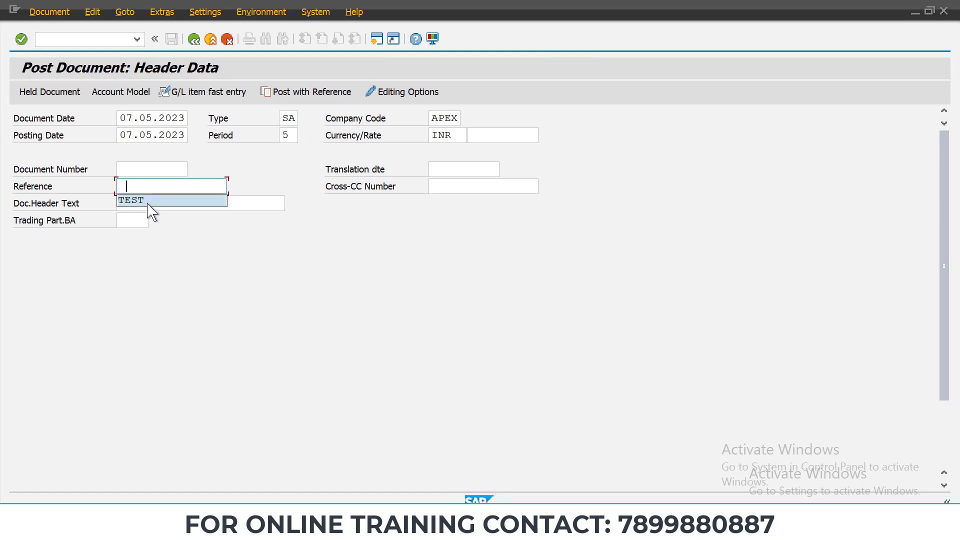
key("Tab")
type("TEST")
key("Return")
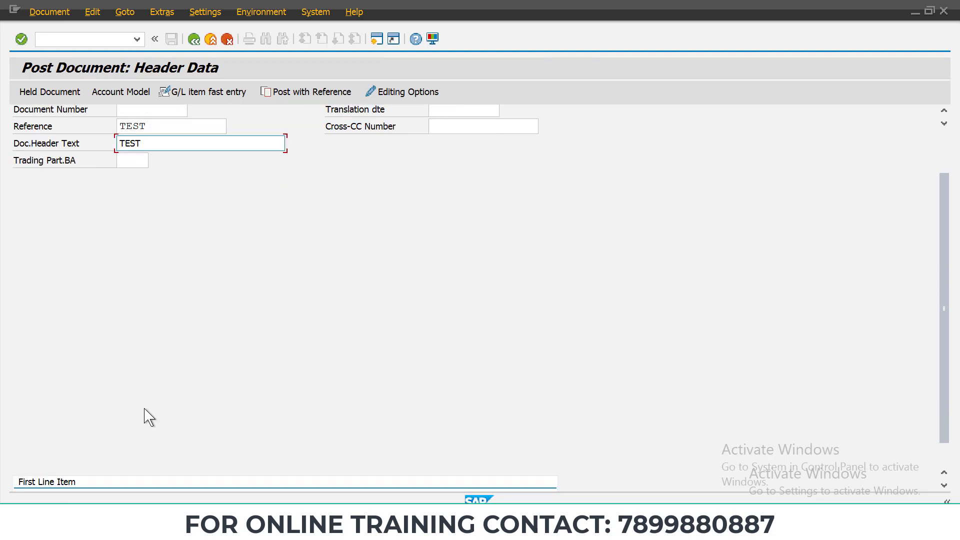
- Enter the first line item with posting key 50 and G/L account 200100
left_click(76, 473)
type("50")
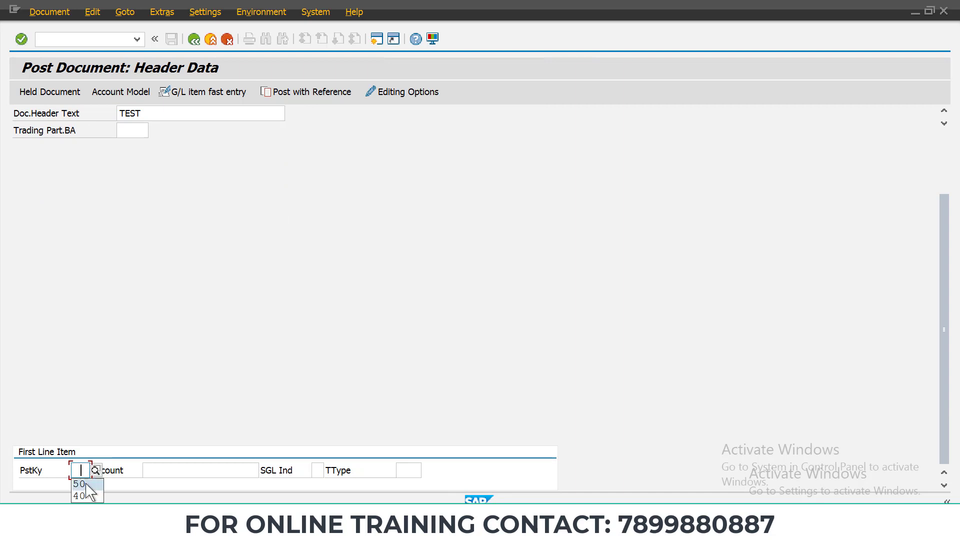
left_click(174, 470)
left_click(170, 482)
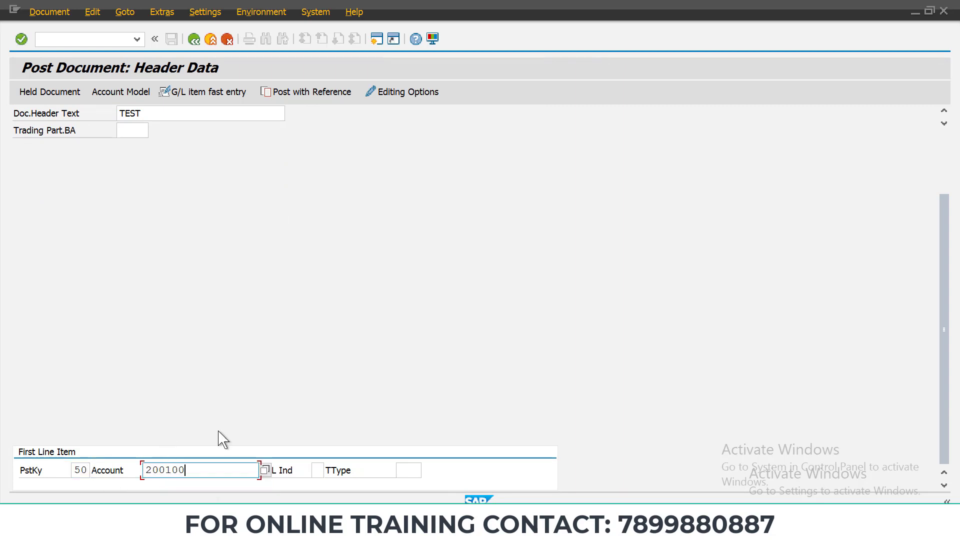
key("Return")
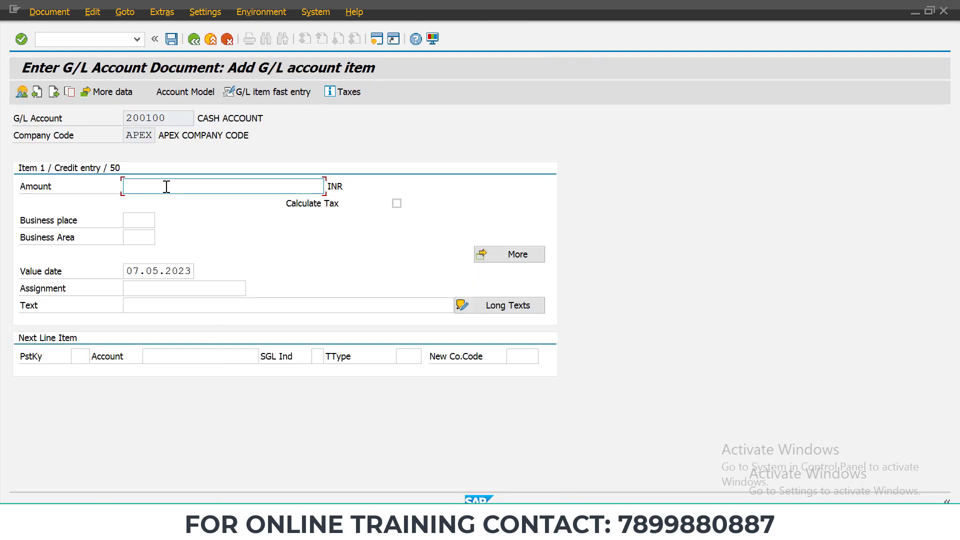
- Fill the credit item with amount 100, business area ABA1 and text TEST
type("100")
left_click(132, 238)
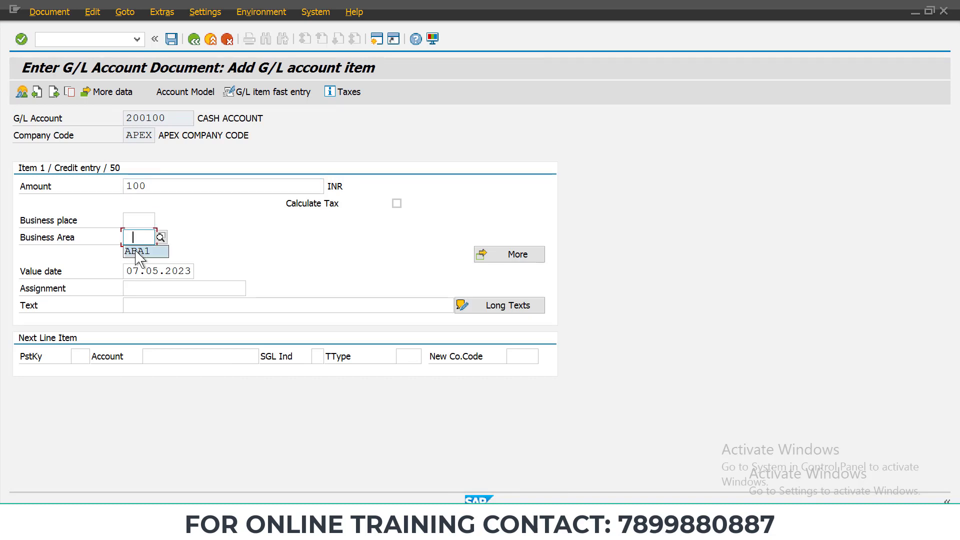
left_click(136, 248)
left_click(134, 310)
left_click(133, 323)
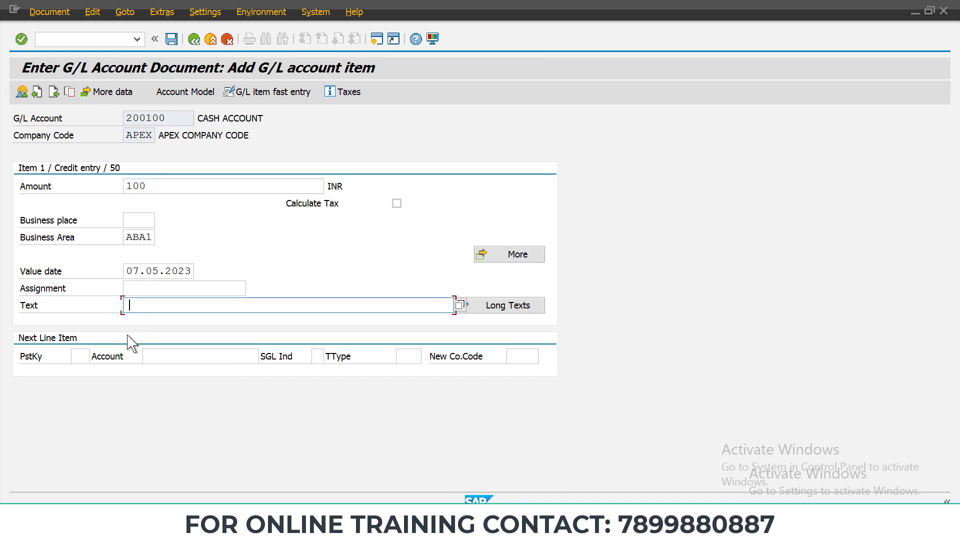
- Add the second line item with posting key 40 and G/L account 100000
left_click(80, 356)
left_click(77, 382)
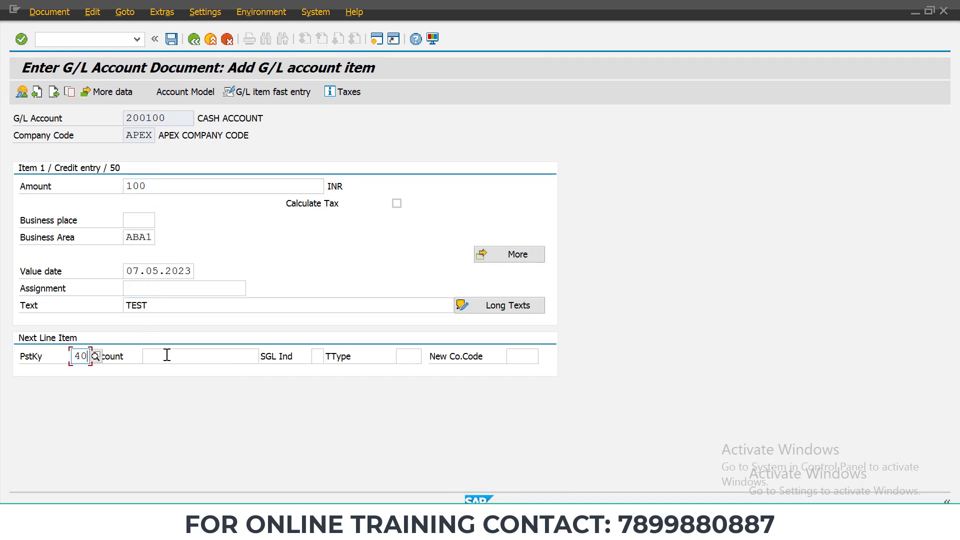
left_click(165, 355)
left_click(164, 382)
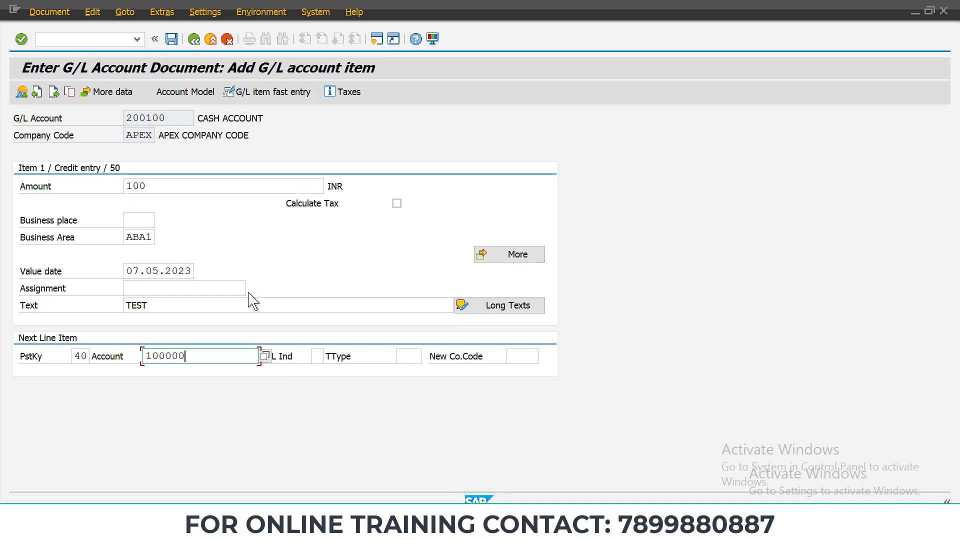
key("Return")
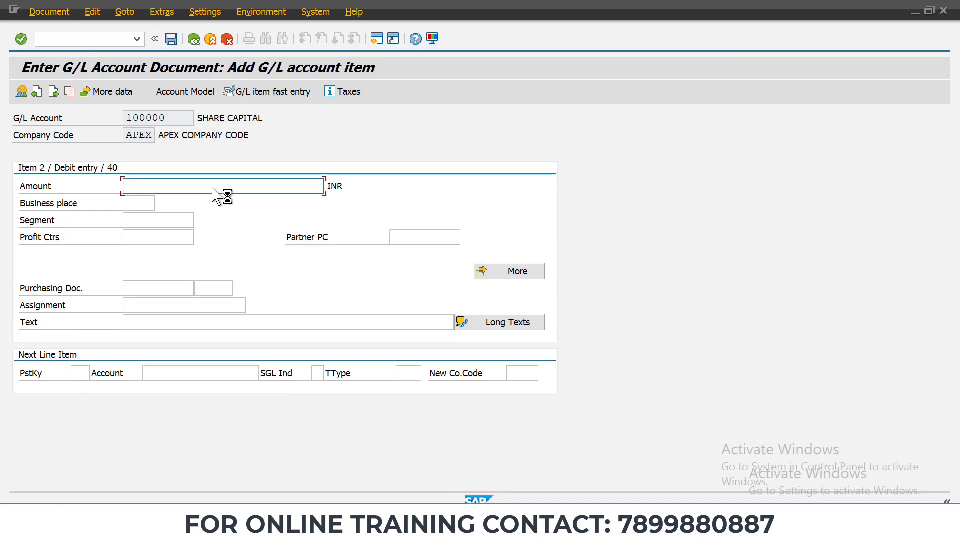
- Fill the debit item with amount 100 and text TEST, and try to post the document from its overview
left_click(190, 187)
key("Escape")
left_click(164, 324)
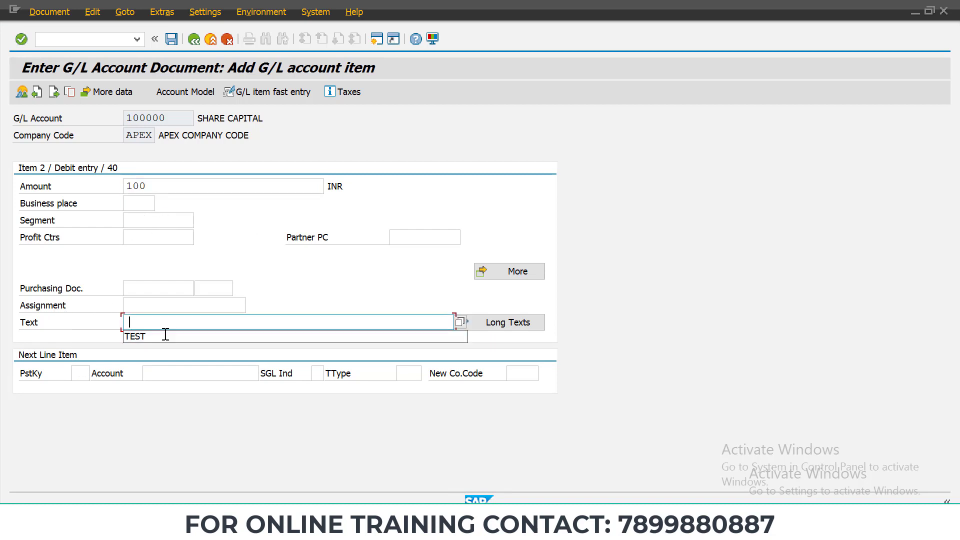
left_click(164, 340)
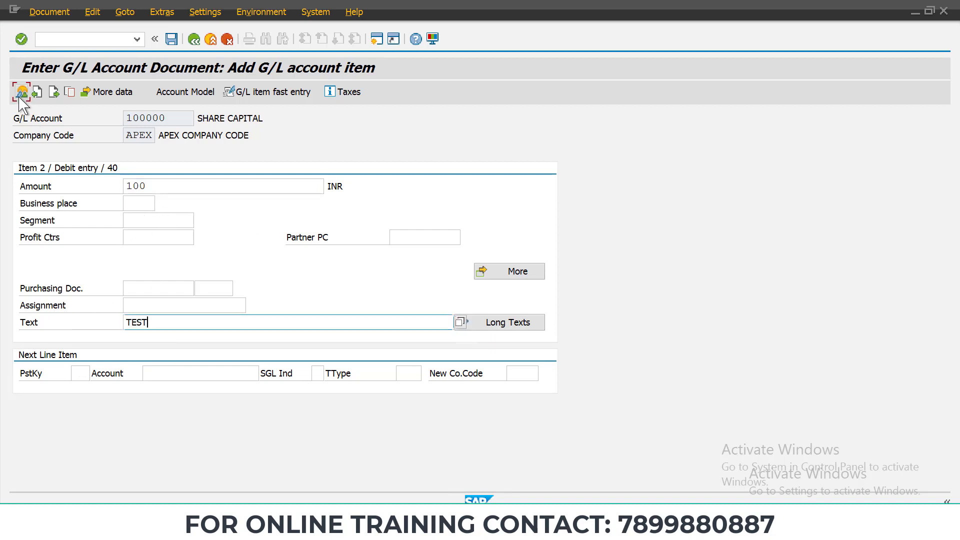
left_click(21, 93)
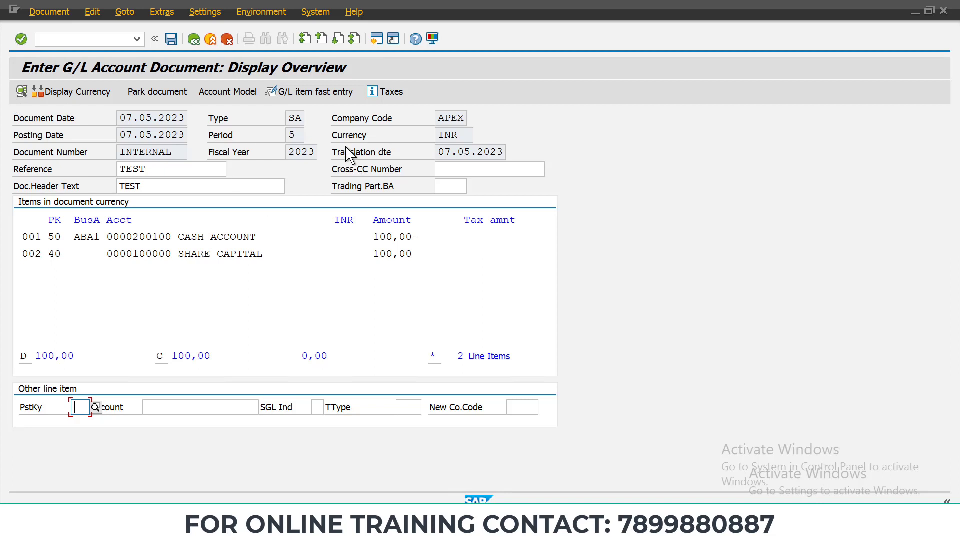
left_click(172, 39)
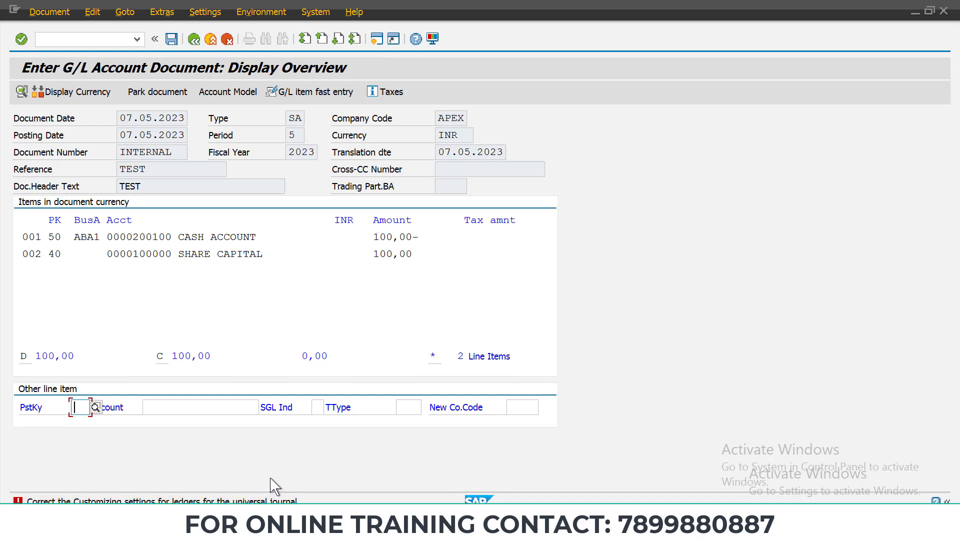
- Abandon the document entry by calling /NSPRO and display the SAP Reference IMG
left_click(137, 40)
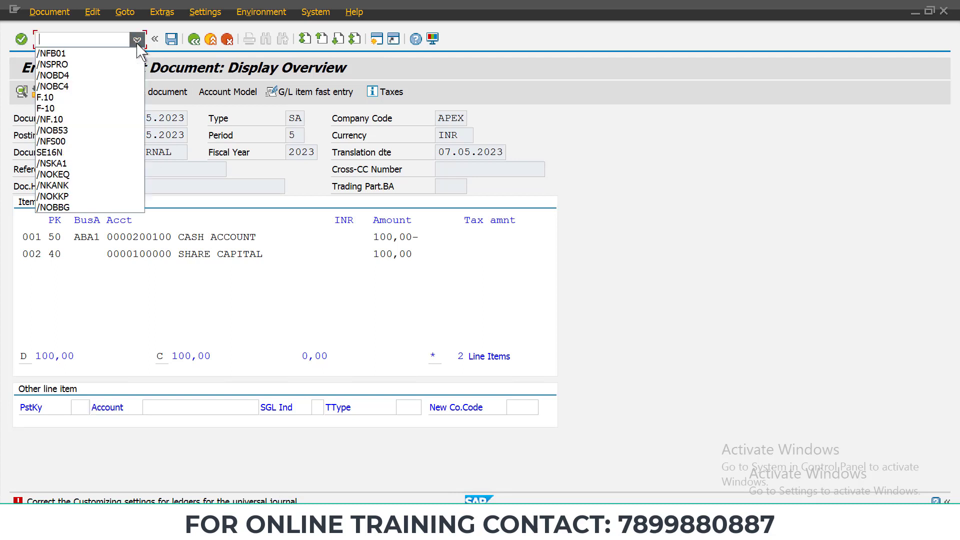
left_click(81, 65)
key("Return")
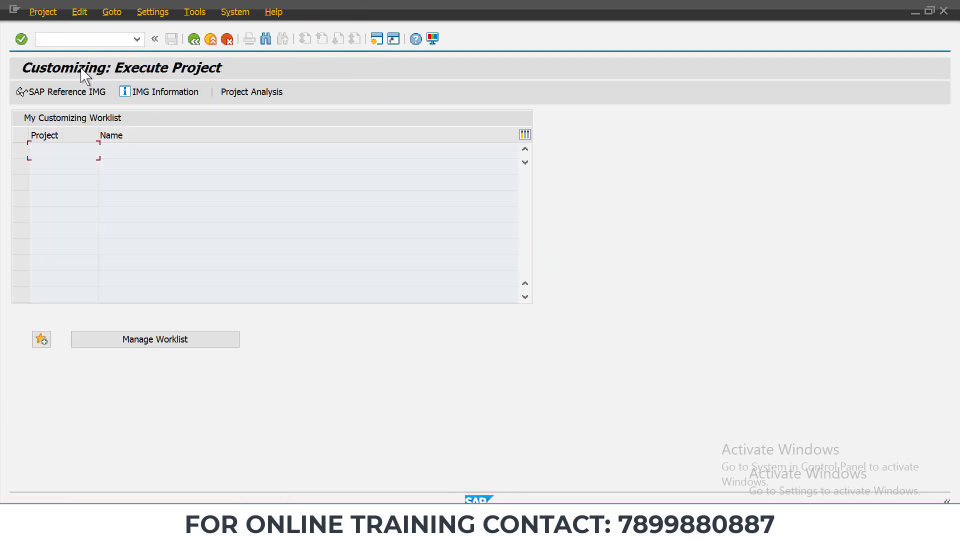
left_click(76, 93)
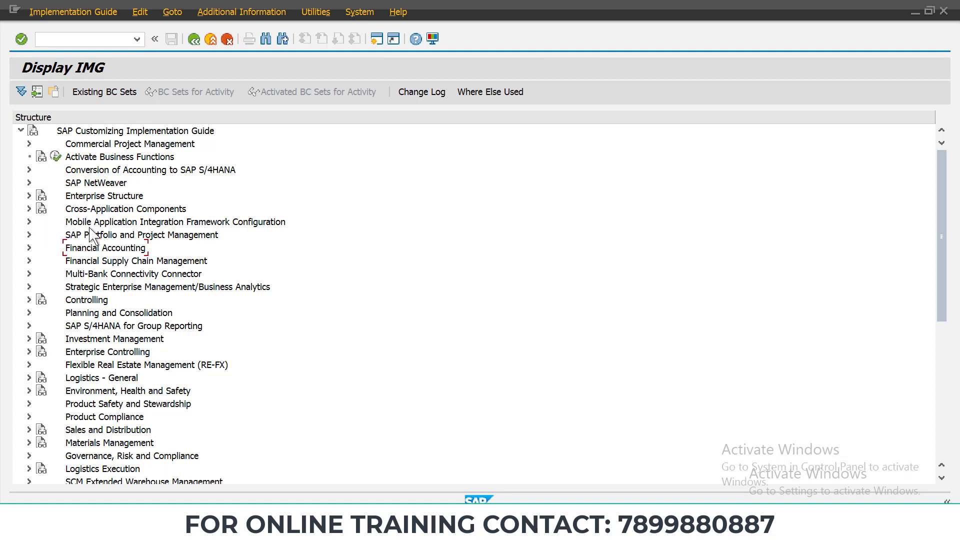
- Open Define Settings for Ledgers and Currency Types under Financial Accounting Global Settings, Ledgers, Ledger, and select ledger 0L
key("Right")
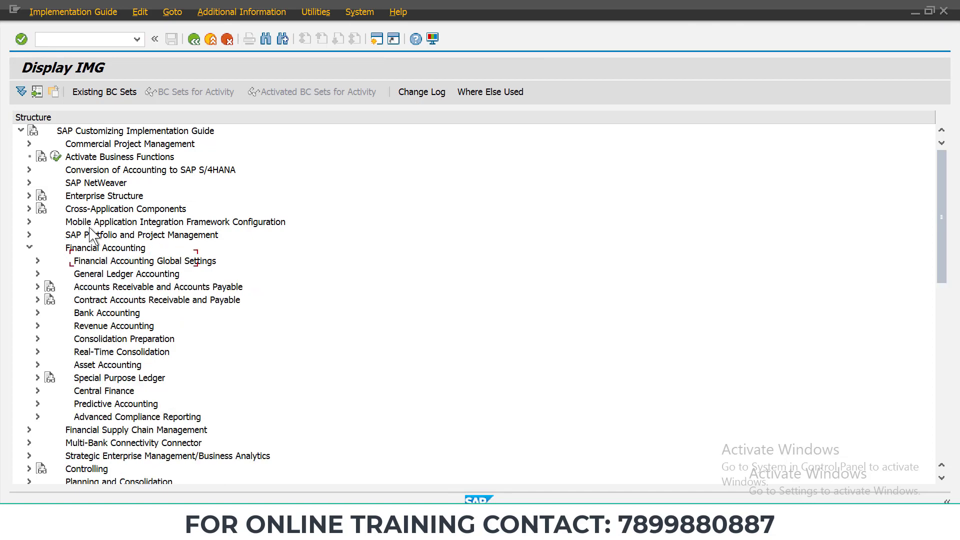
key("Down")
key("Right")
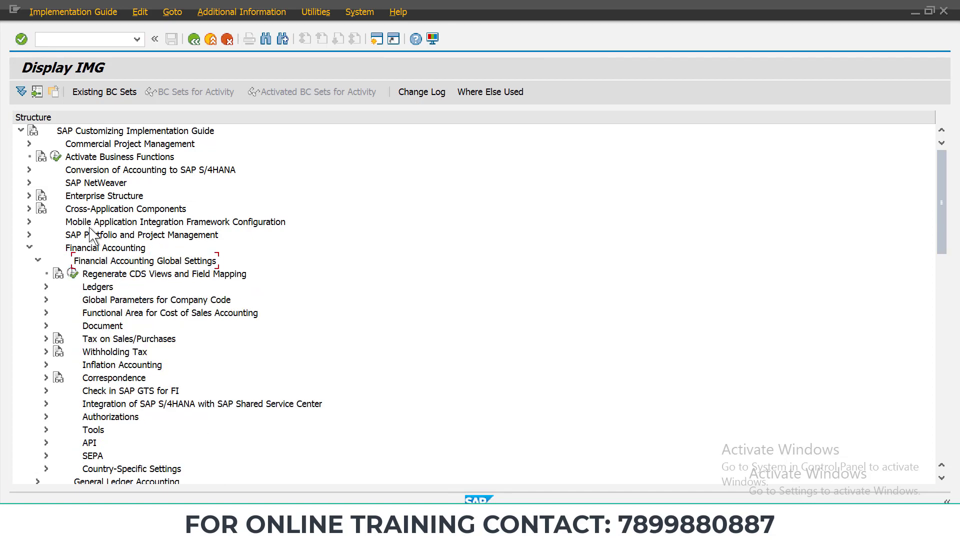
key("Right")
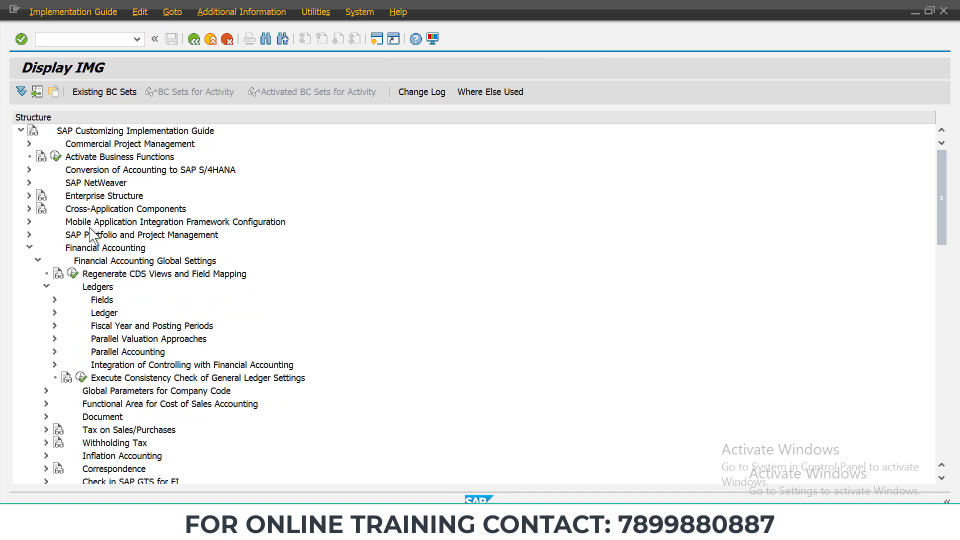
key("Down")
key("Down")
key("Right")
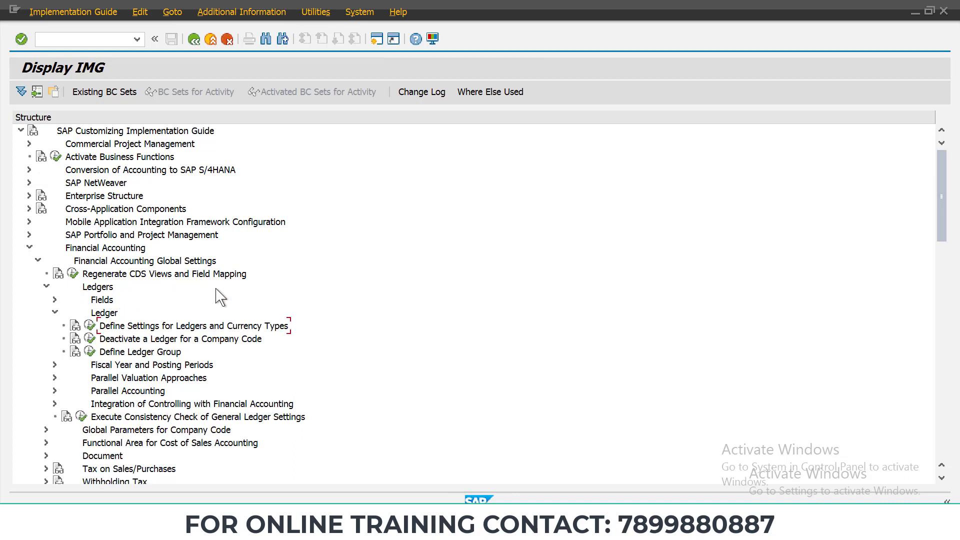
left_click(90, 326)
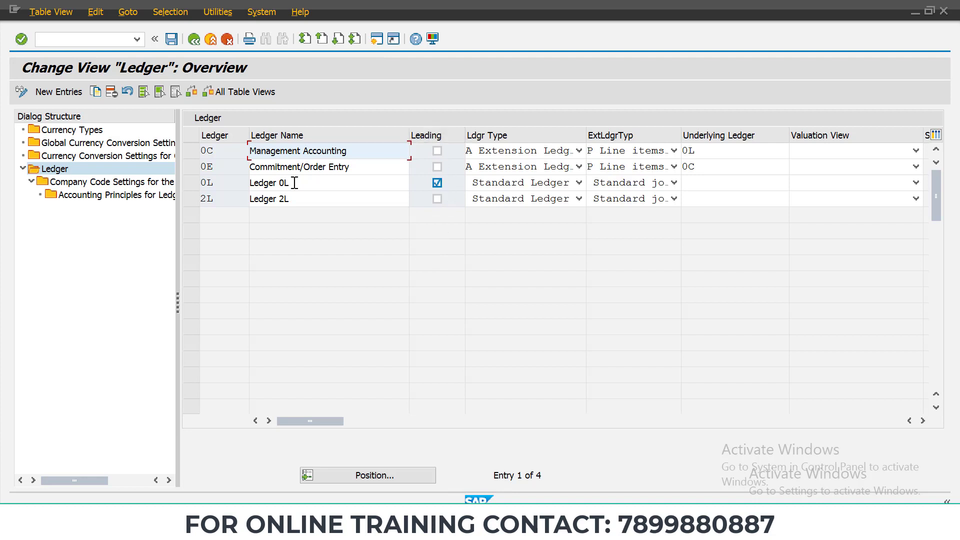
left_click(191, 183)
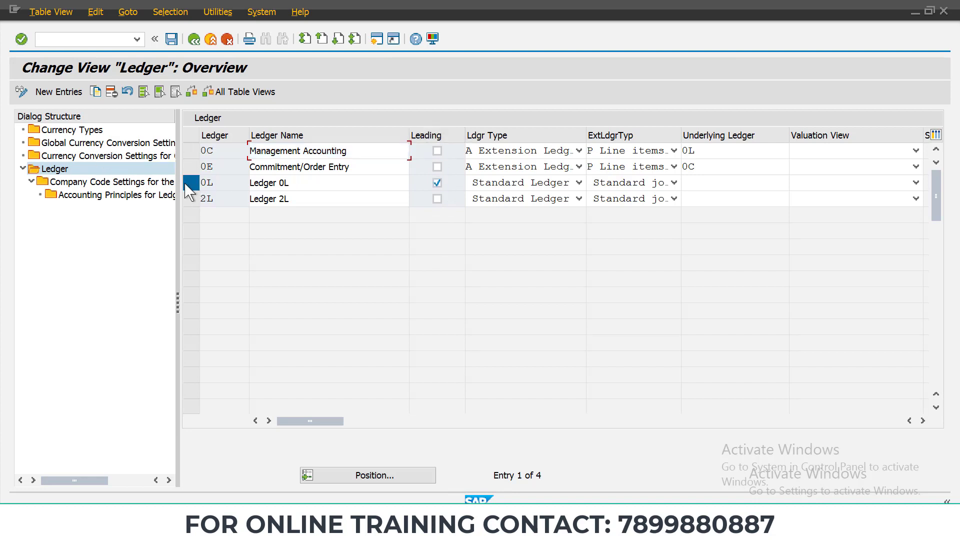
- Open the currency conversion settings for company codes and examine the APEX entry's exchange rate type, translation date type and real-time conversion settings
double_click(57, 145)
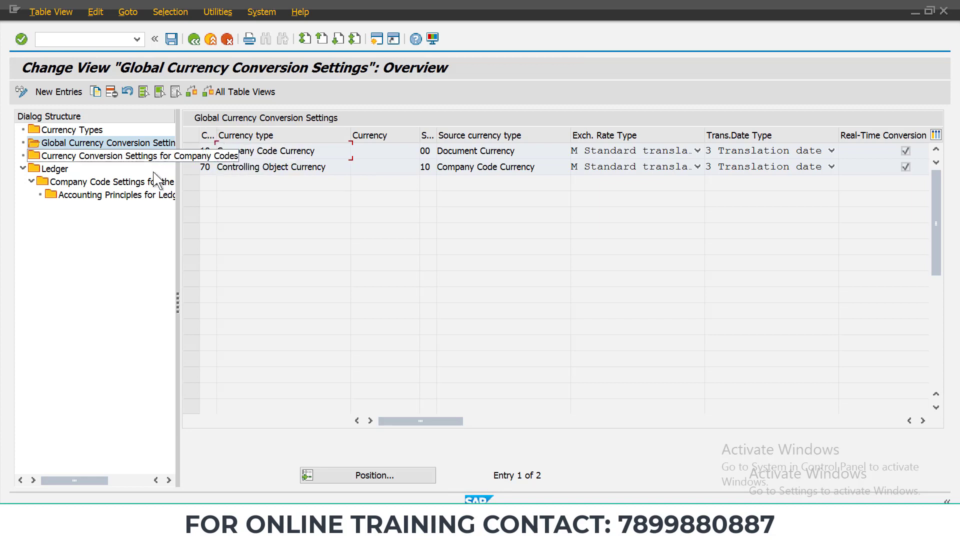
left_click(92, 157)
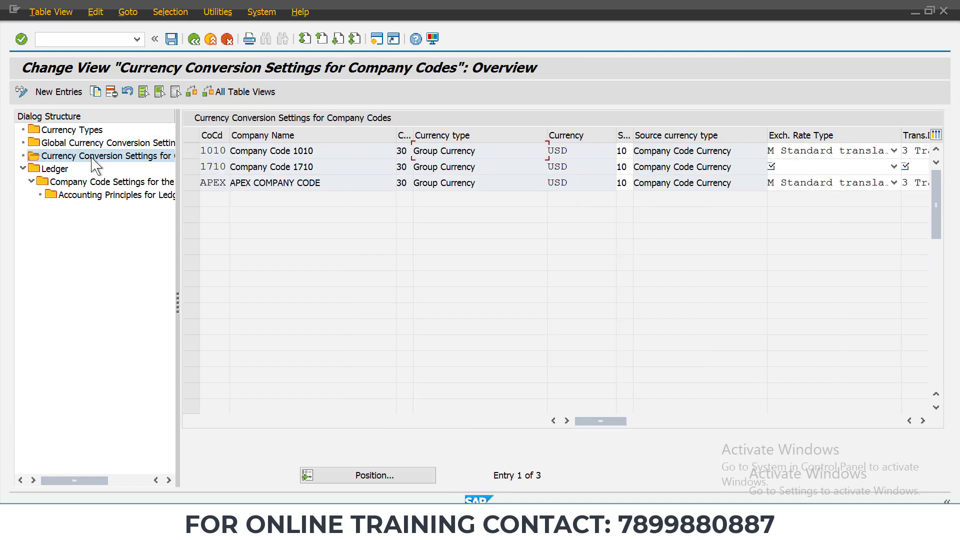
left_click(192, 184)
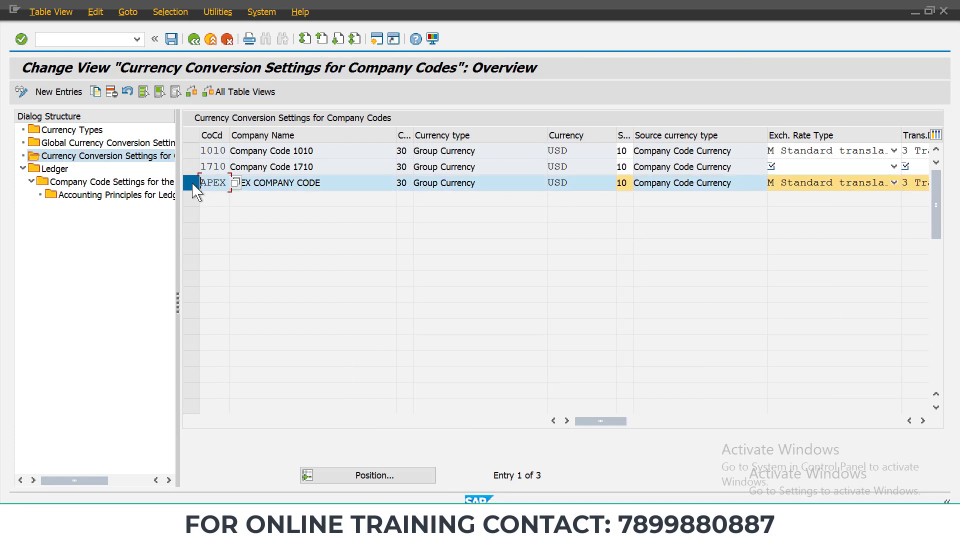
left_click(893, 183)
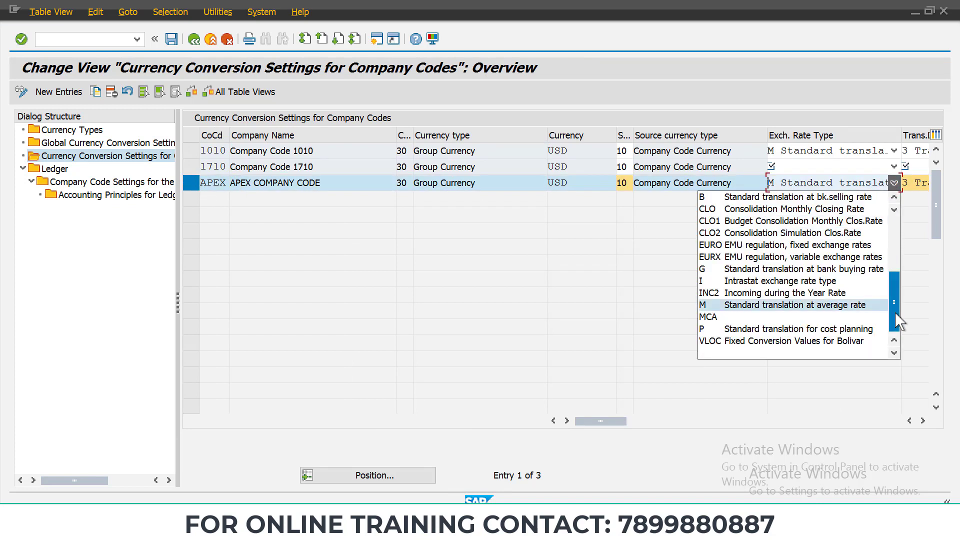
mouse_move(895, 312)
left_mouse_down()
mouse_move(894, 250)
mouse_move(893, 325)
left_mouse_up()
left_click(923, 271)
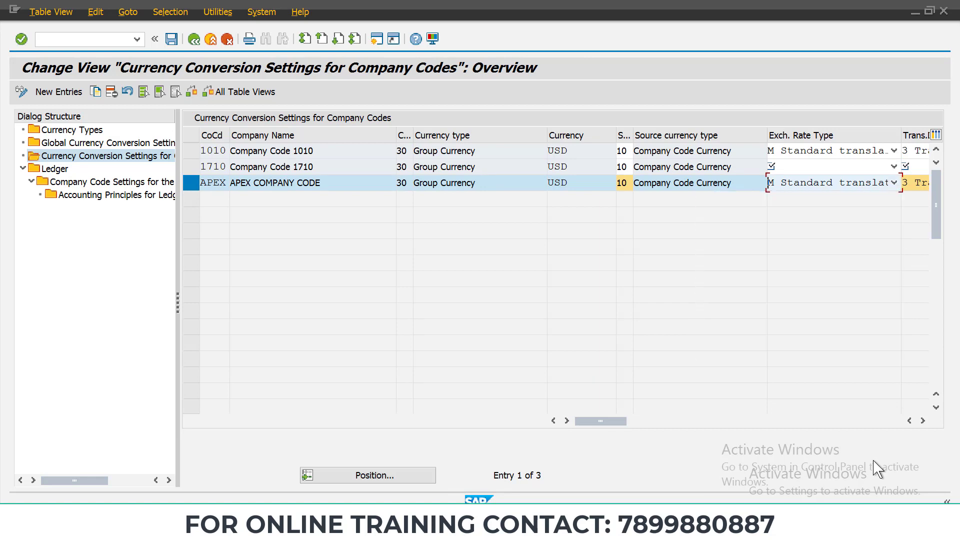
left_click(923, 421)
left_click(923, 421)
left_click(923, 421)
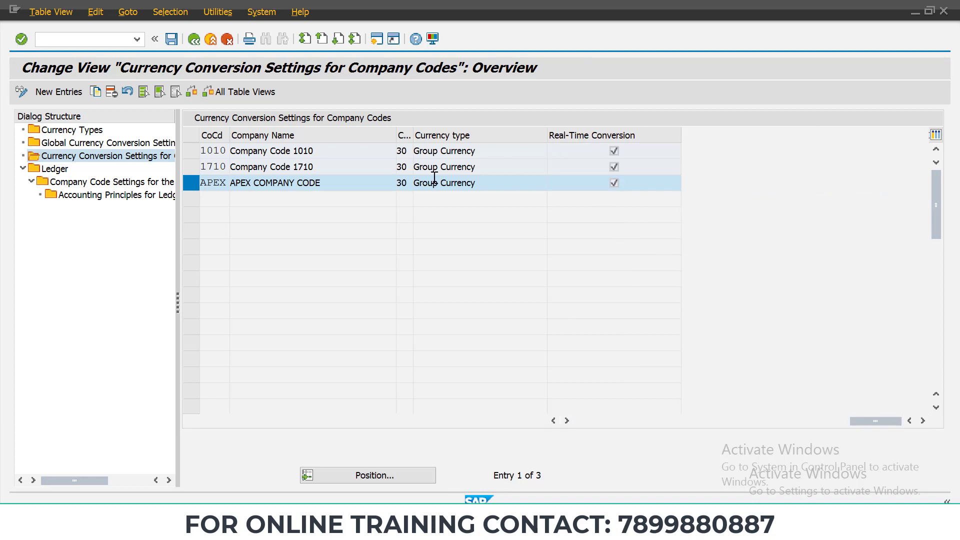
left_click(910, 420)
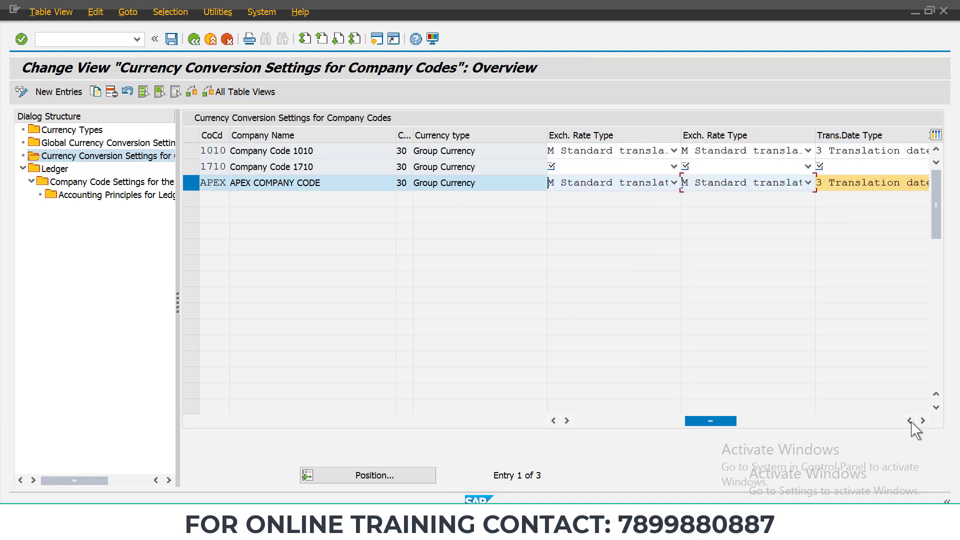
left_click(910, 420)
left_click(910, 421)
- Delete the APEX entry from the company code currency conversion settings and save, accepting the customizing request
left_click(198, 185)
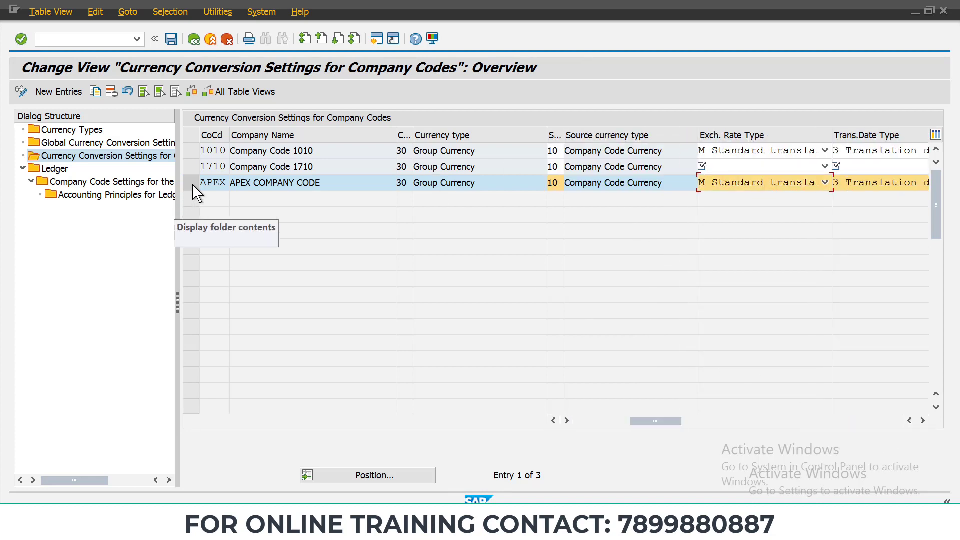
left_click(111, 92)
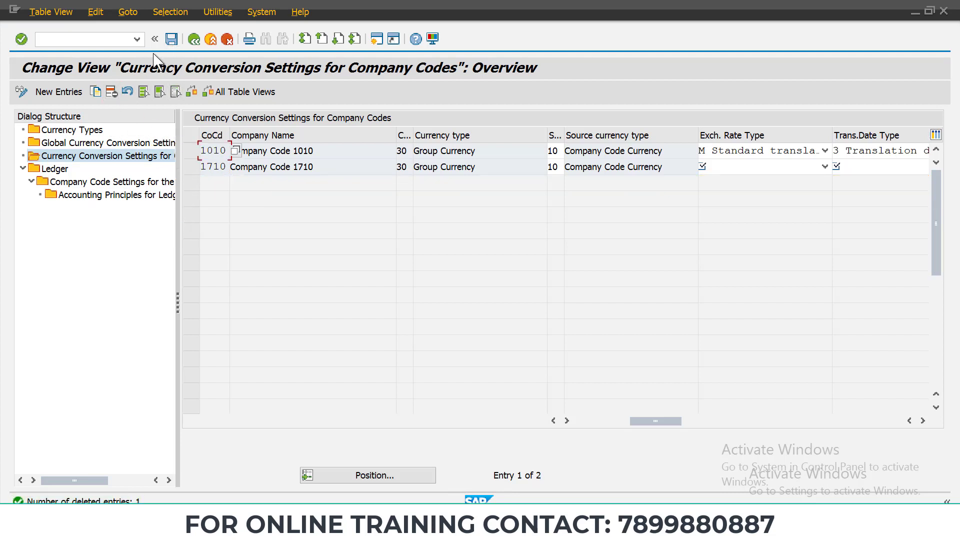
left_click(172, 40)
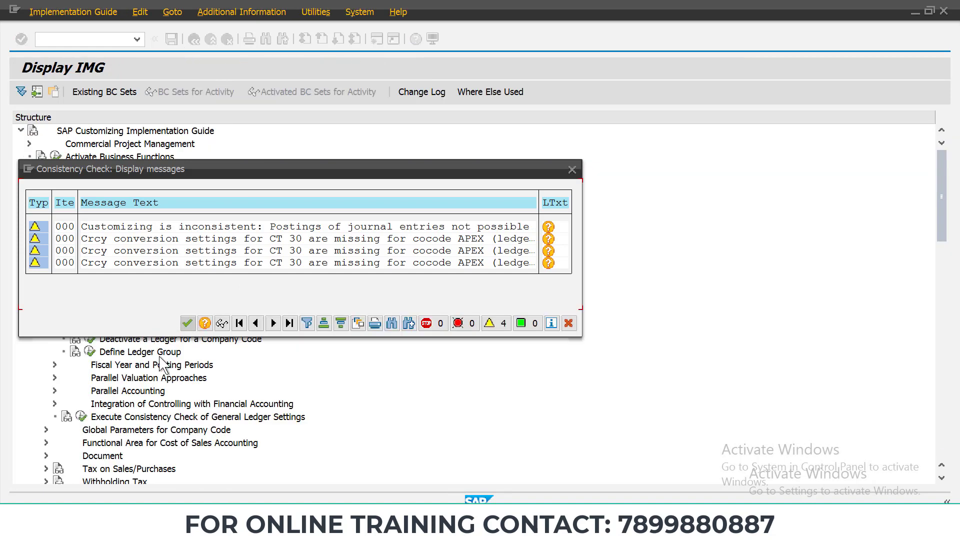
left_click(572, 170)
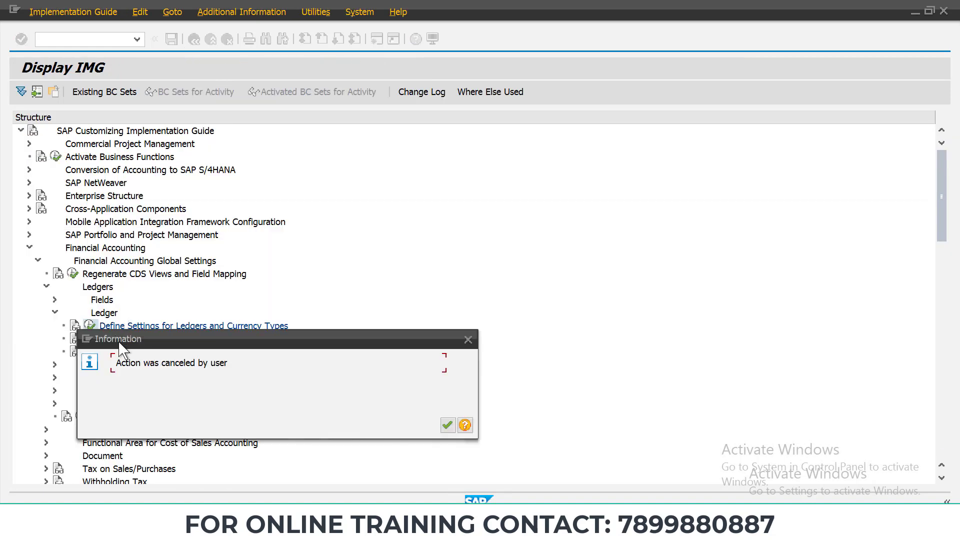
left_click(467, 340)
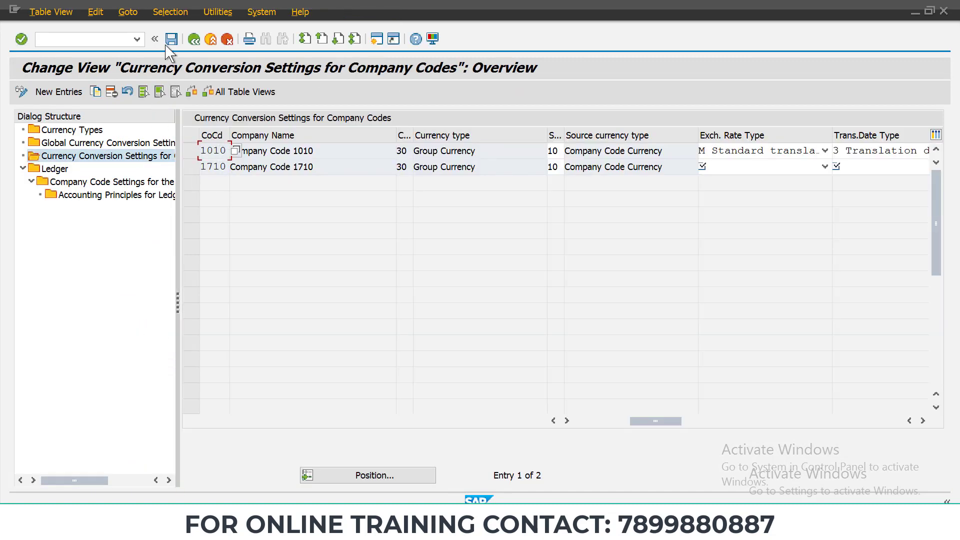
left_click(170, 40)
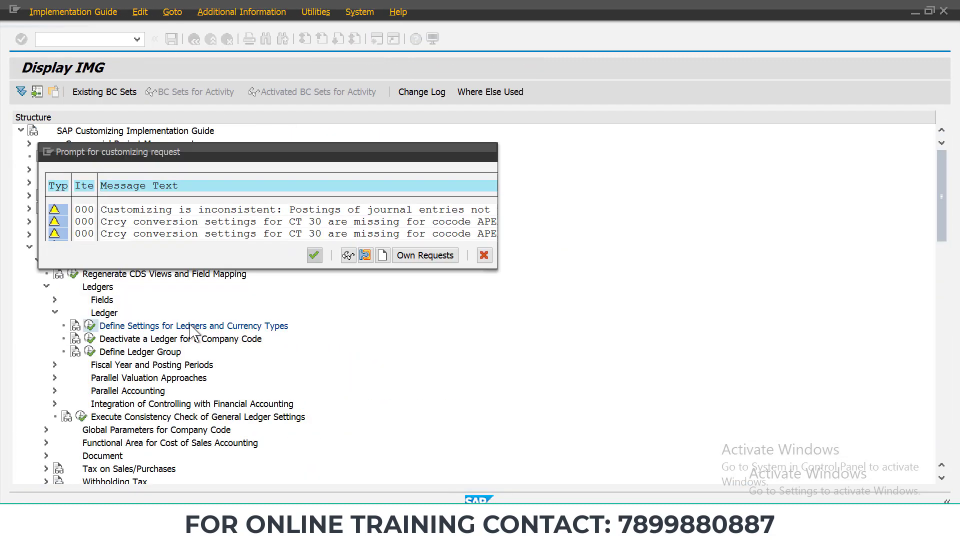
left_click(314, 255)
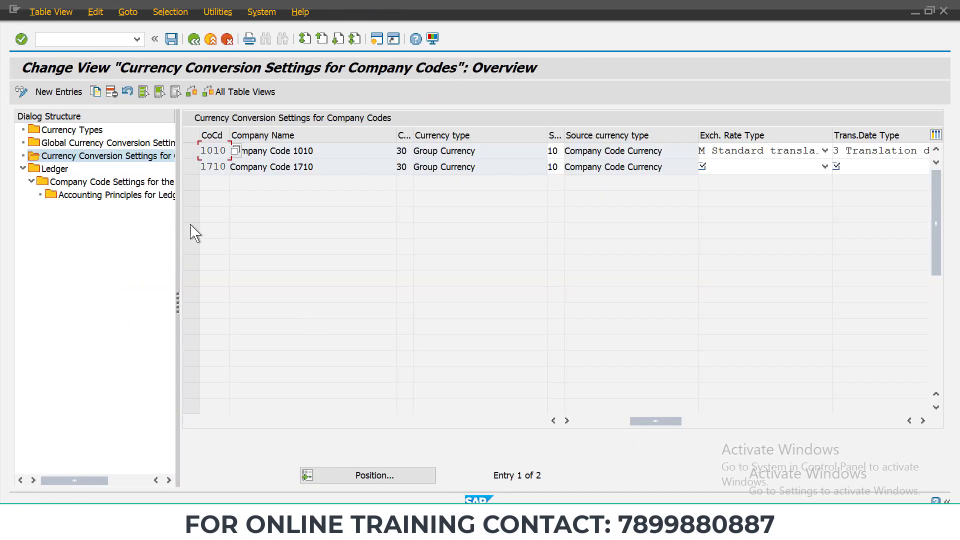
- Create a currency conversion entry for company code APEX with currency type 30 Group Currency and save it despite the consistency warnings
left_click(70, 93)
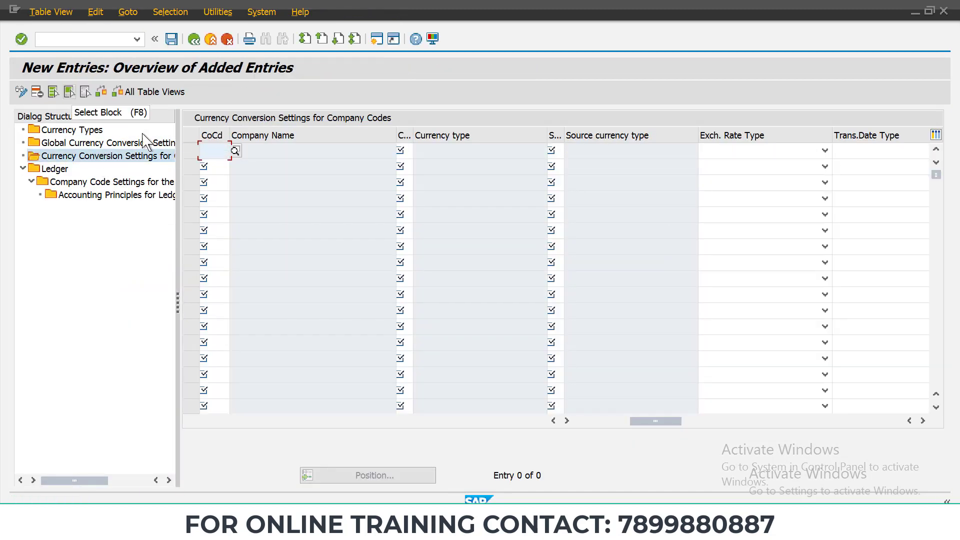
type("APEX")
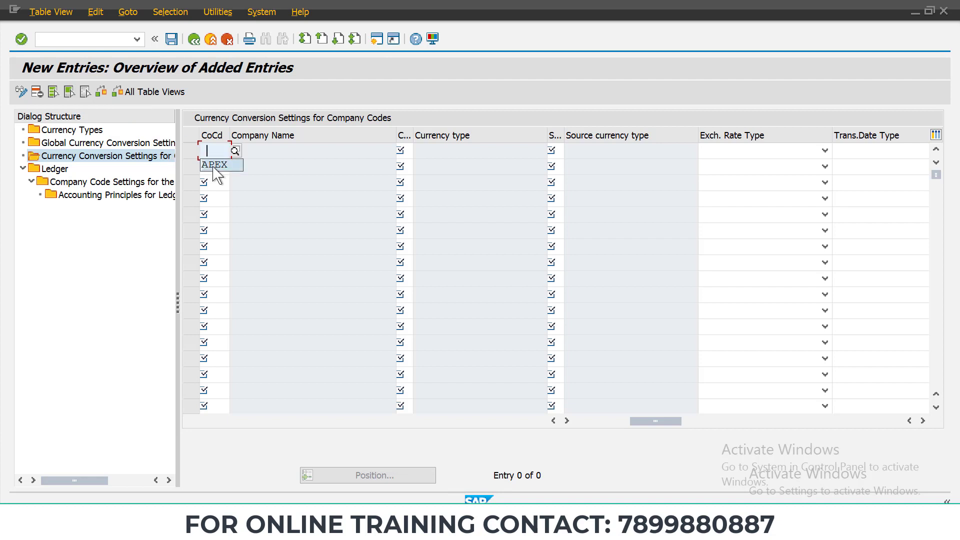
left_click(412, 151)
left_click(419, 150)
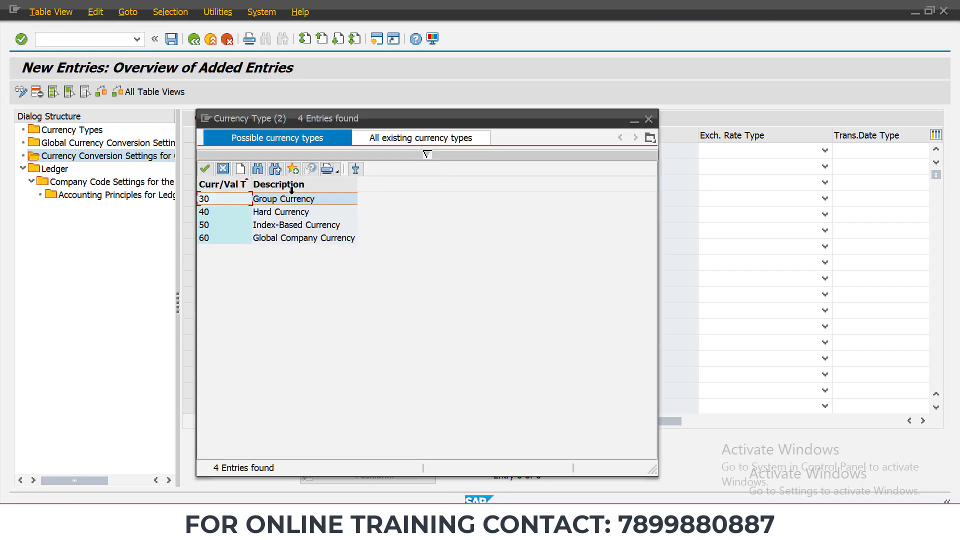
double_click(284, 200)
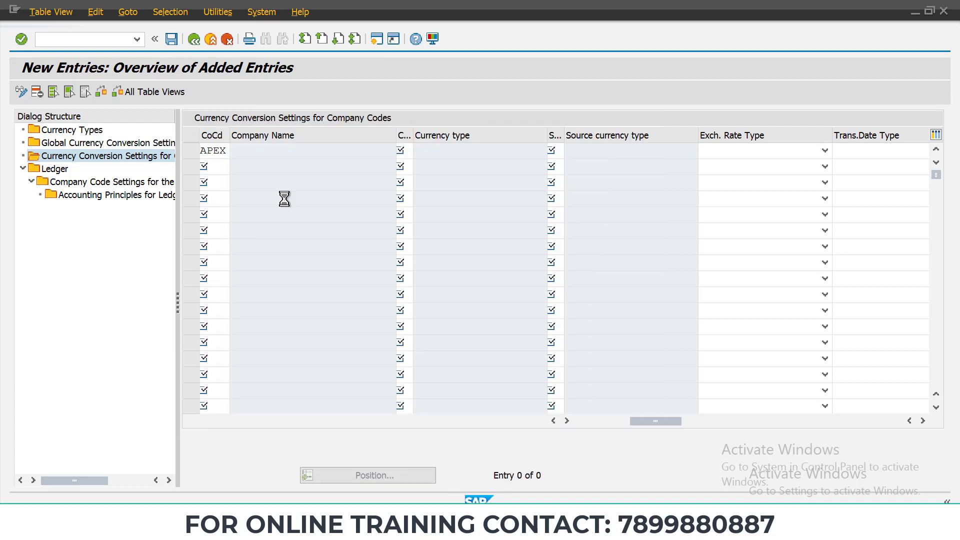
left_click(419, 151)
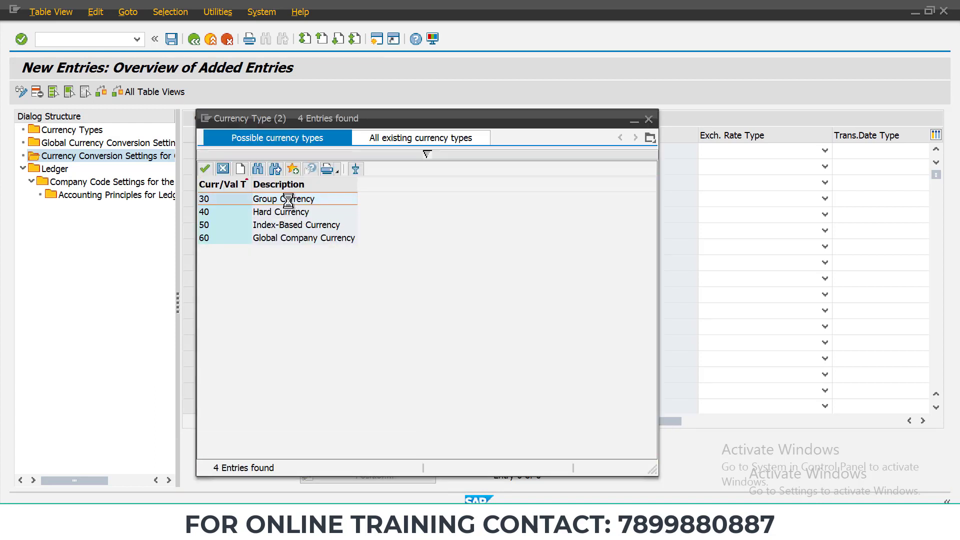
double_click(289, 201)
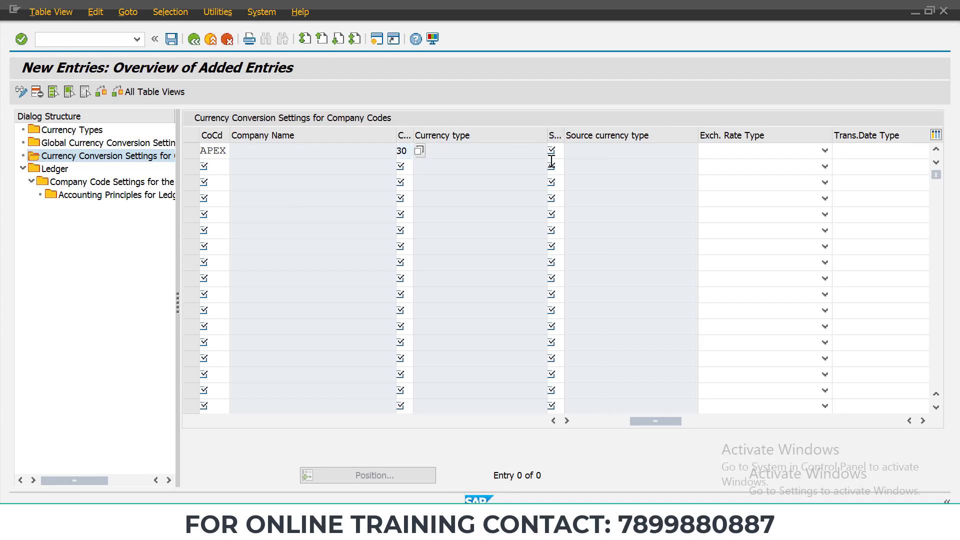
key("Return")
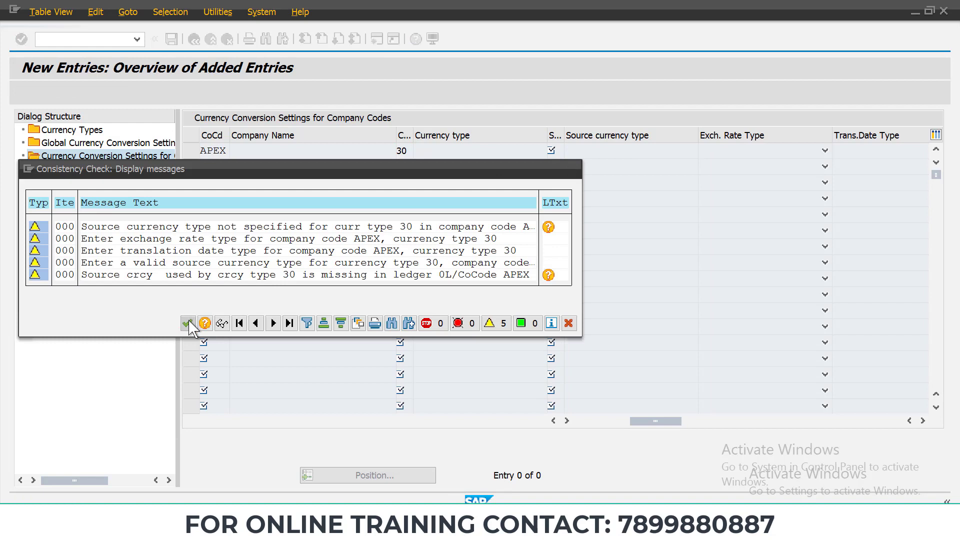
left_click(188, 324)
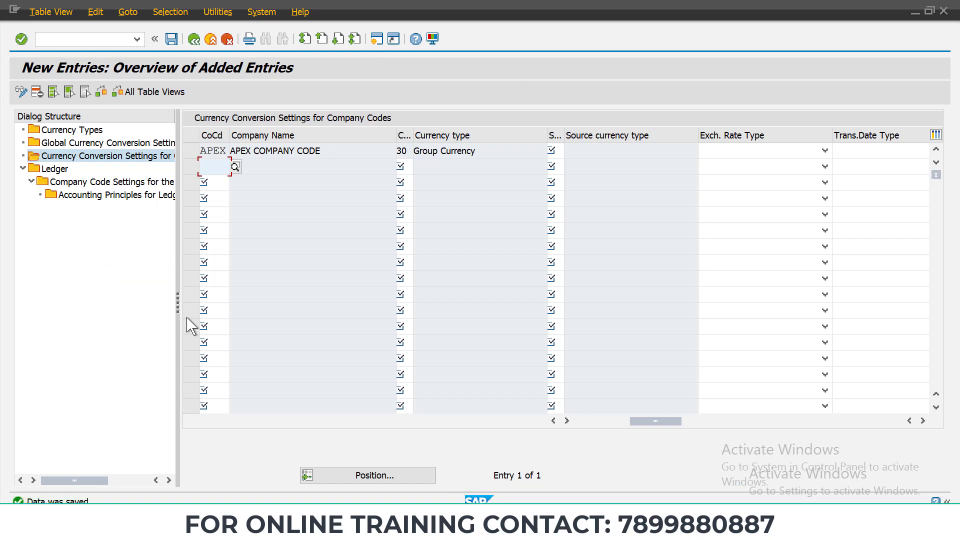
- Start a new document posting by calling transaction /NFB01
left_click(136, 39)
left_click(48, 44)
left_click(48, 43)
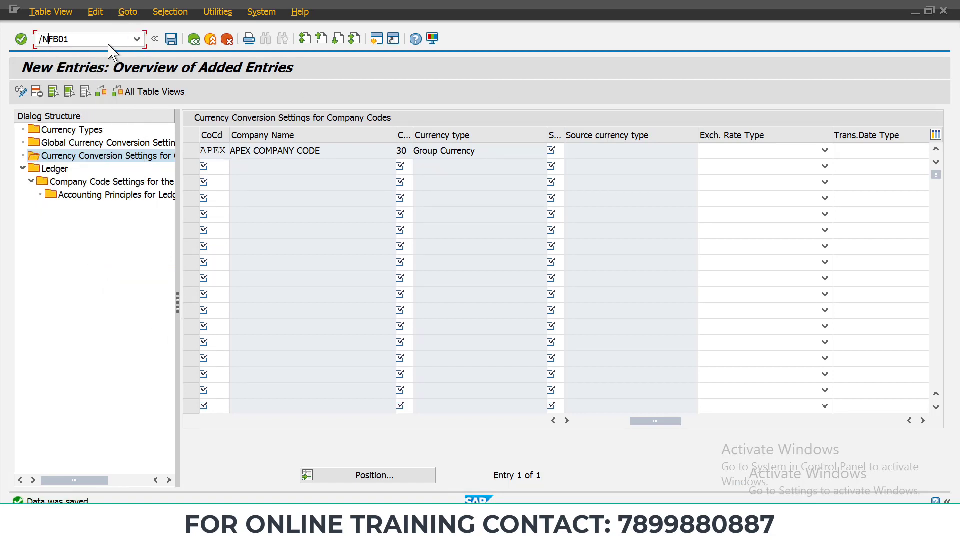
key("Return")
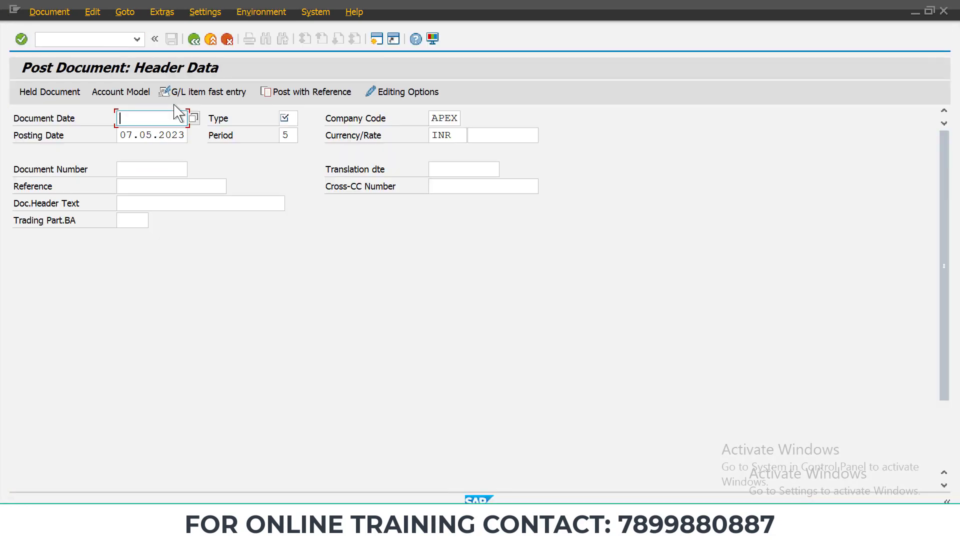
- Fill the document header with document date 07.05.2023, reference TEST and header text TEST, and choose the document type
left_click(161, 124)
left_click(150, 135)
left_click(126, 202)
left_click(128, 217)
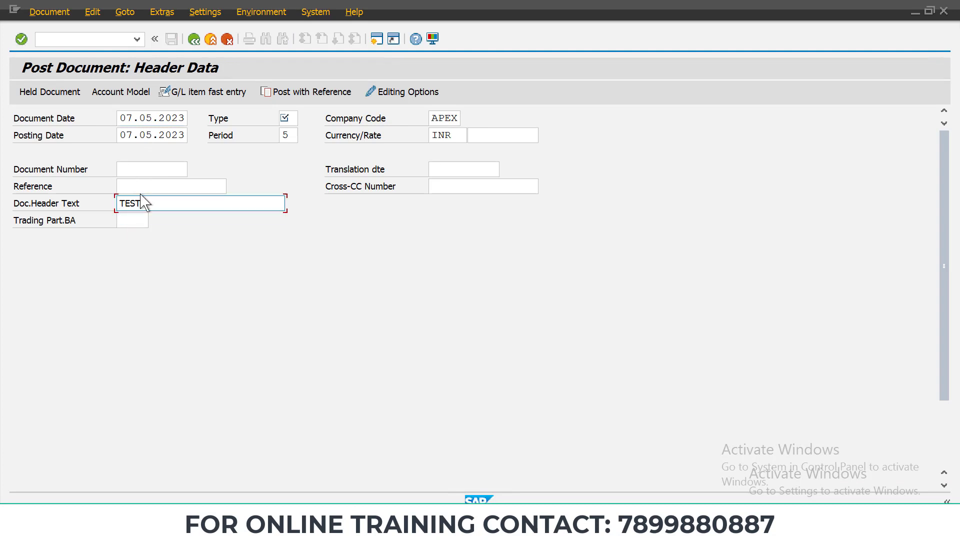
left_click(142, 194)
left_click(140, 199)
left_click(286, 119)
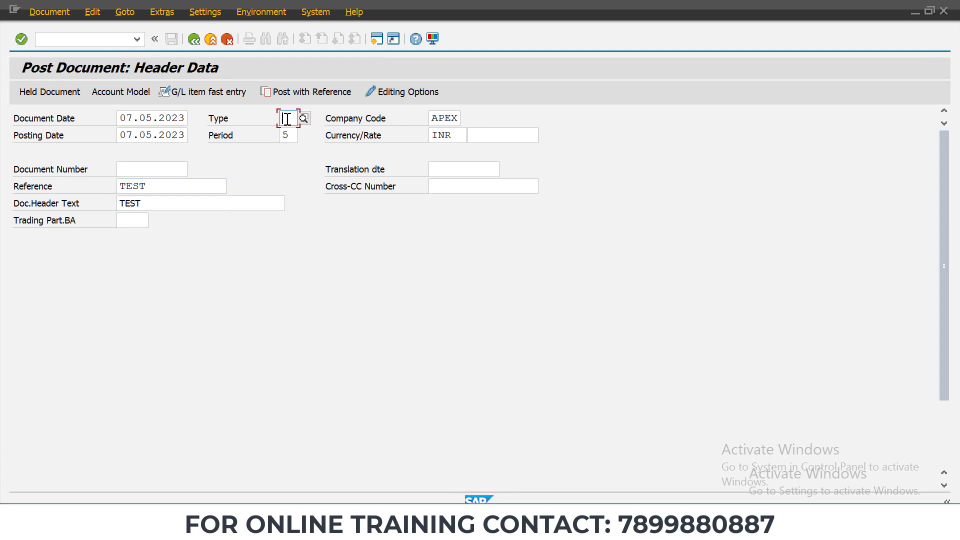
left_click(290, 133)
- Enter the first line item with posting key 40 and G/L account 100000
scroll(150, 414, "down", 3)
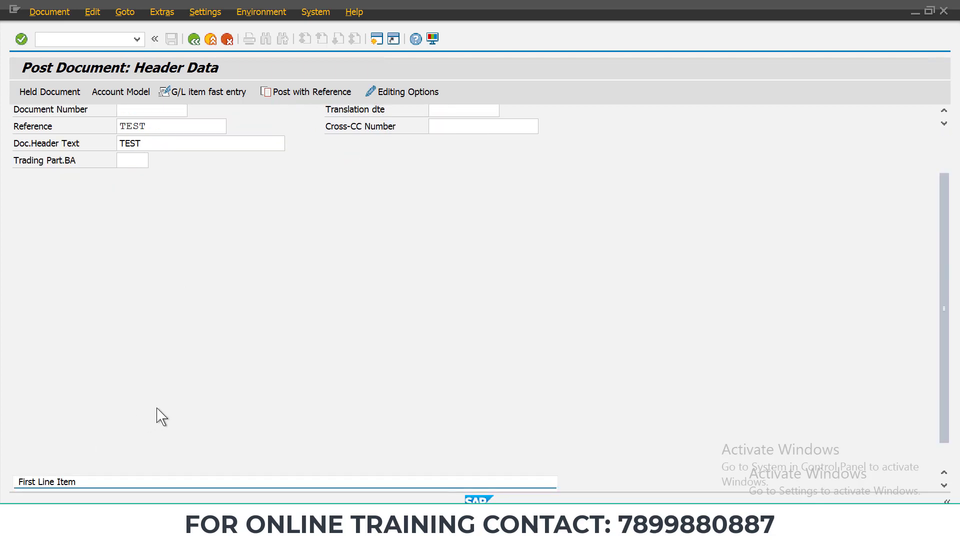
left_click(82, 471)
left_click(83, 483)
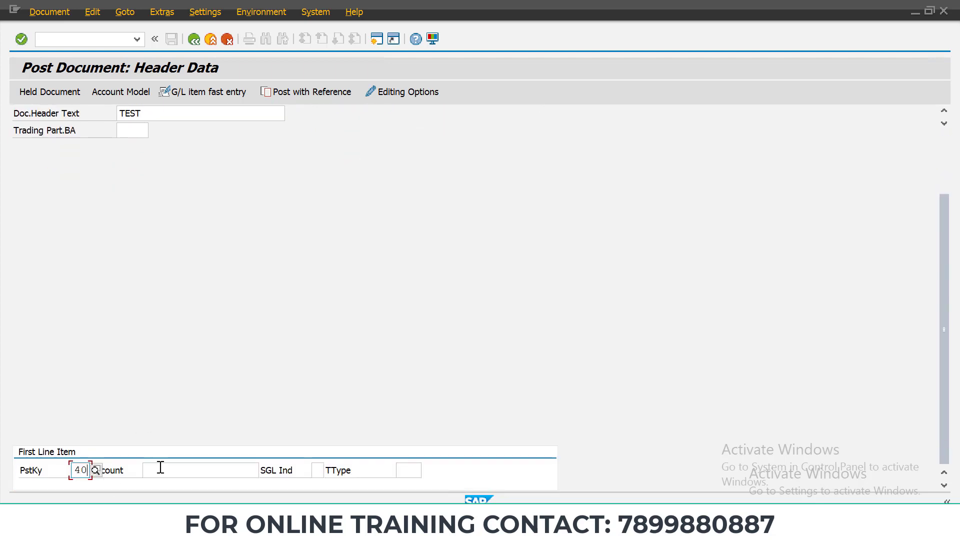
left_click(159, 469)
left_click(168, 484)
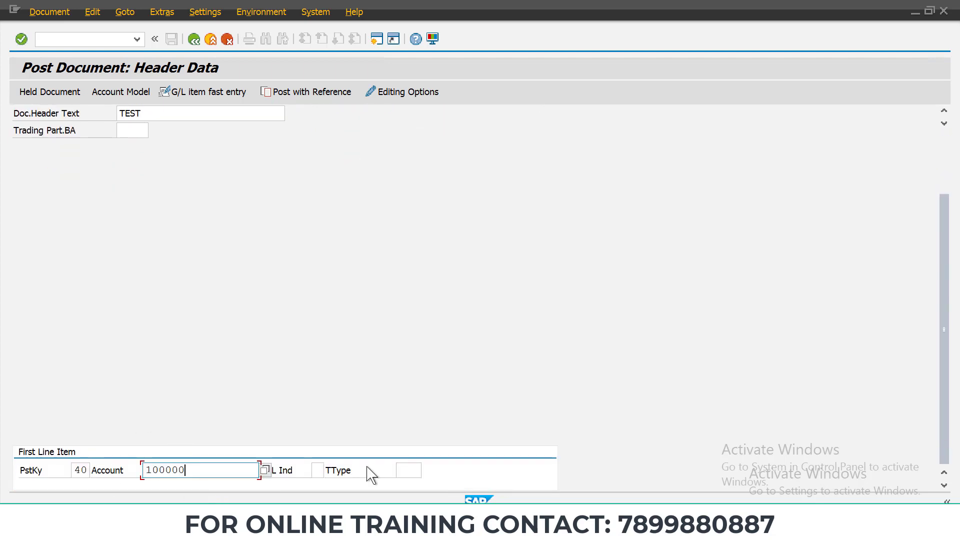
key("Return")
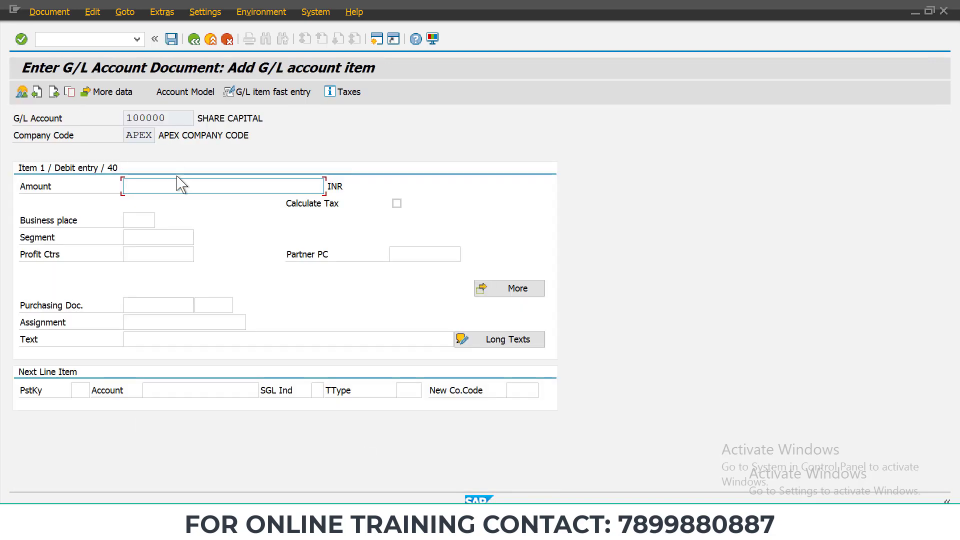
- Fill the share capital debit item with amount 100 and text TEST
left_click(180, 185)
left_click(168, 200)
left_click(154, 347)
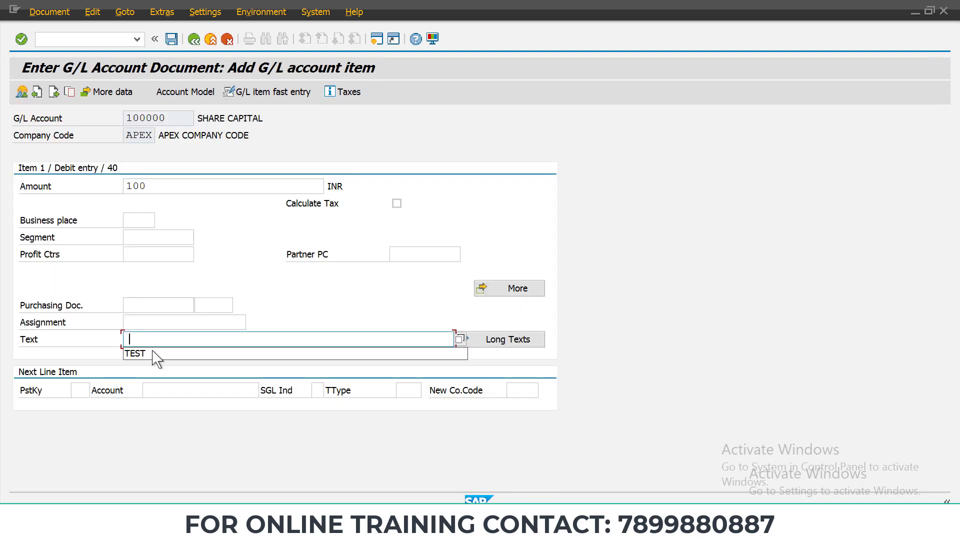
left_click(154, 352)
- Add the next line item with posting key 50 and G/L account 200100
left_click(82, 390)
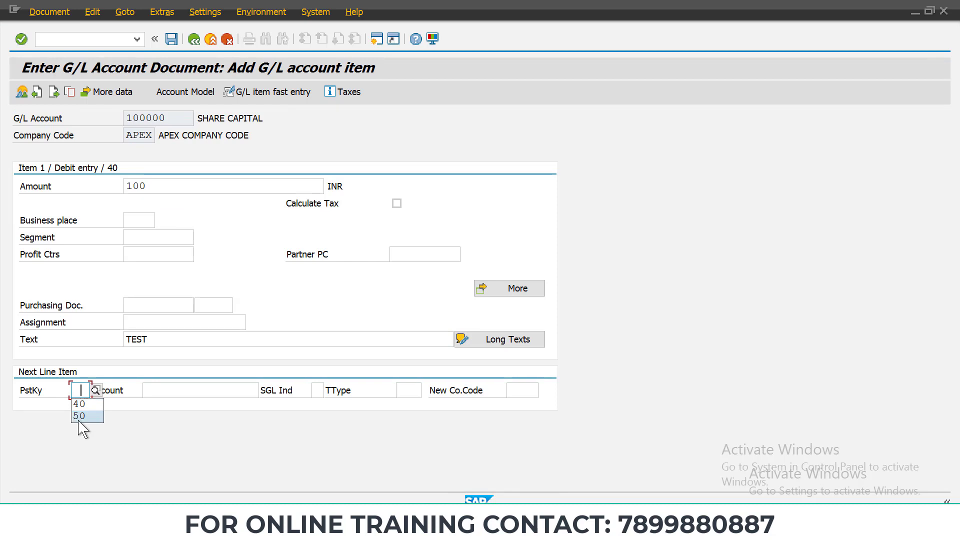
left_click(80, 416)
left_click(185, 390)
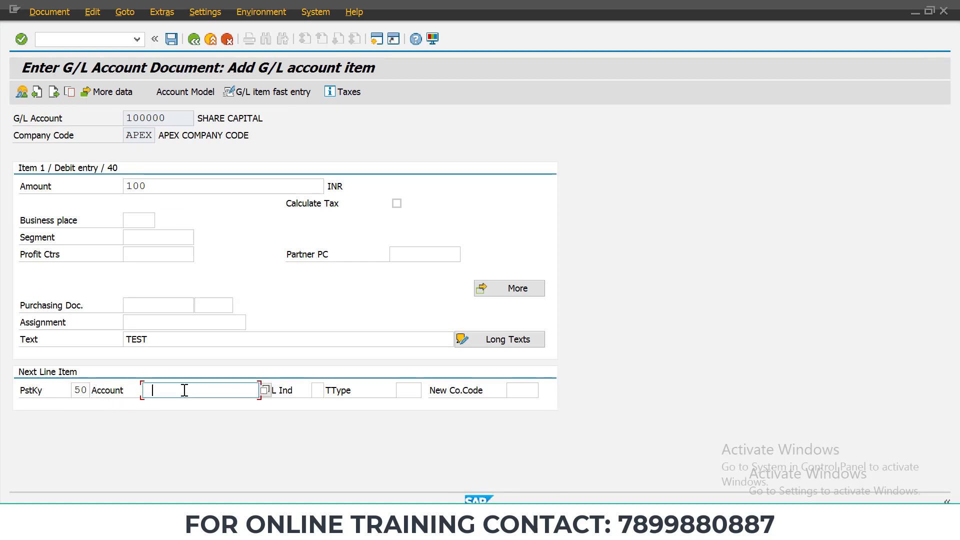
left_click(175, 415)
key("Return")
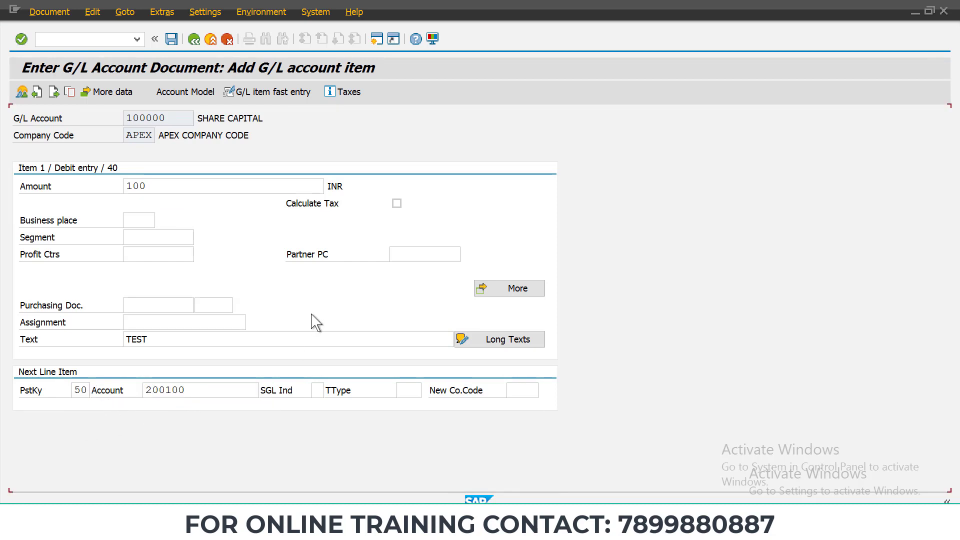
- Fill the cash account credit item with amount 100 and text TEST, and display the document overview
left_click(155, 187)
left_click(150, 200)
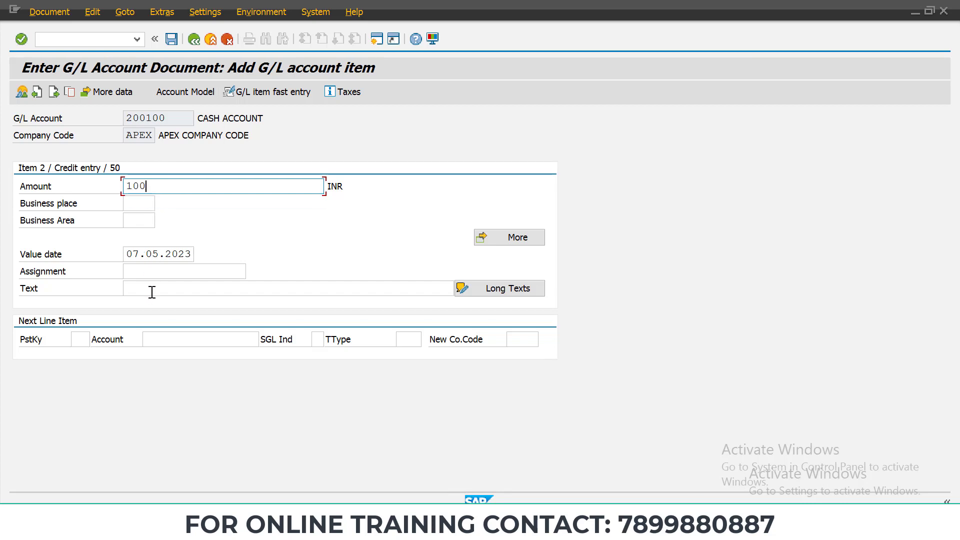
left_click(150, 289)
left_click(150, 302)
left_click(22, 92)
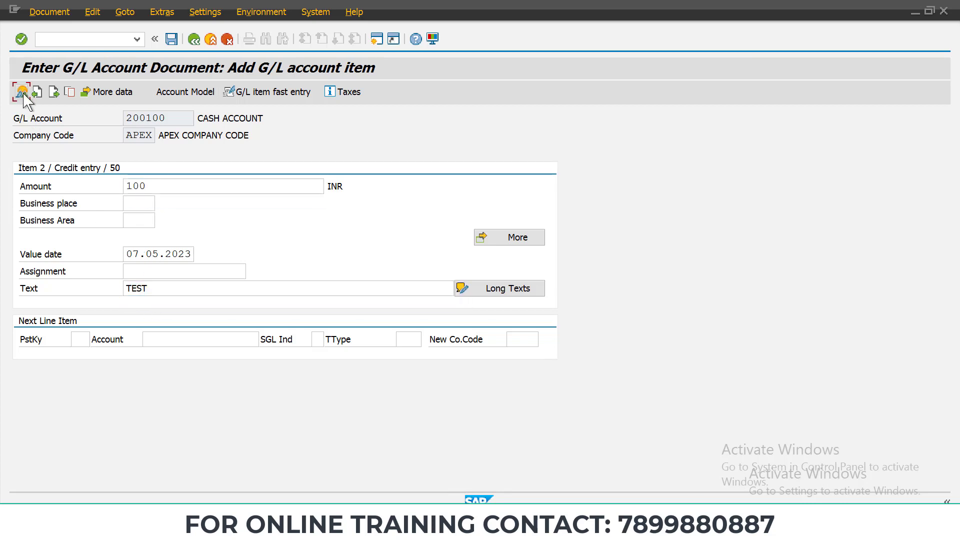
- Try to post the document, run FINS_CUST_CONS_CHK_P from the error's help, and hide the information and warning messages in the log
left_click(172, 38)
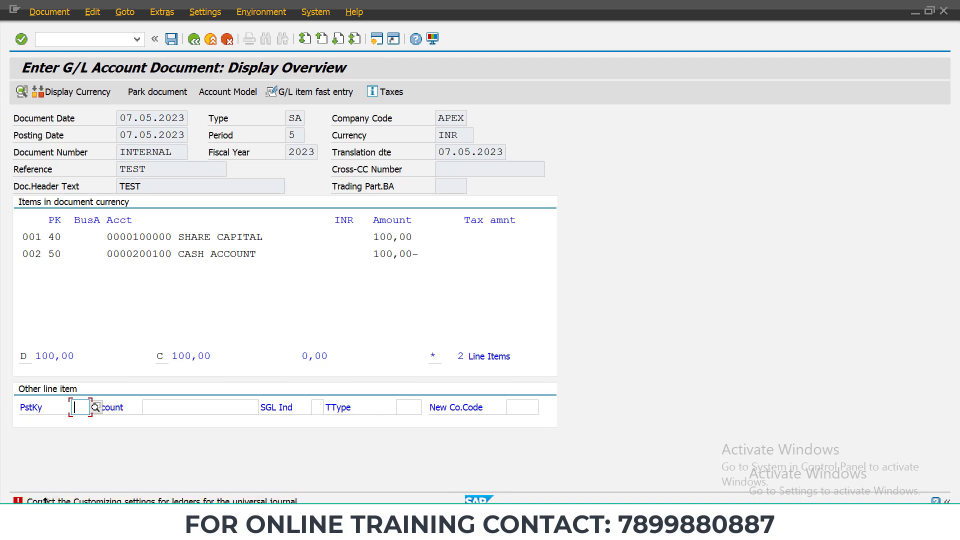
key("F1")
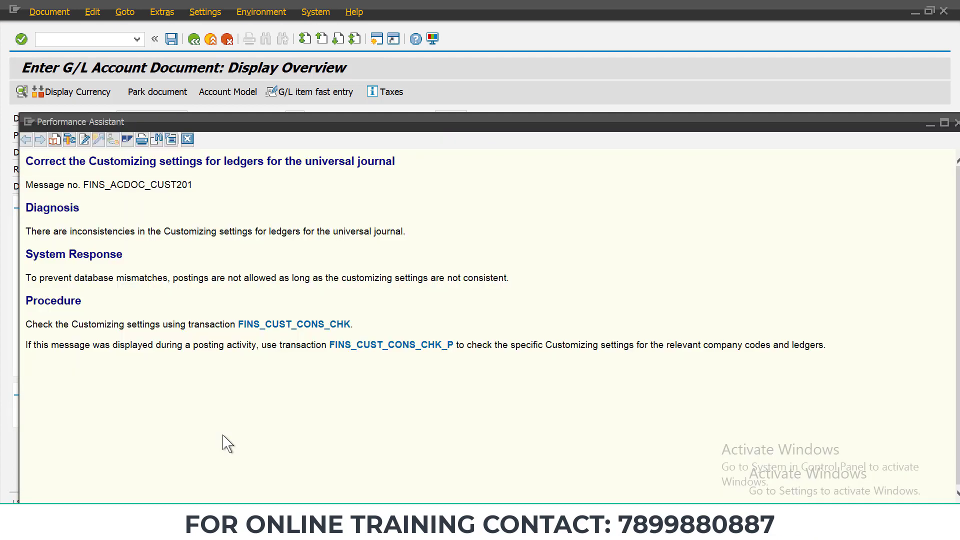
left_click(392, 350)
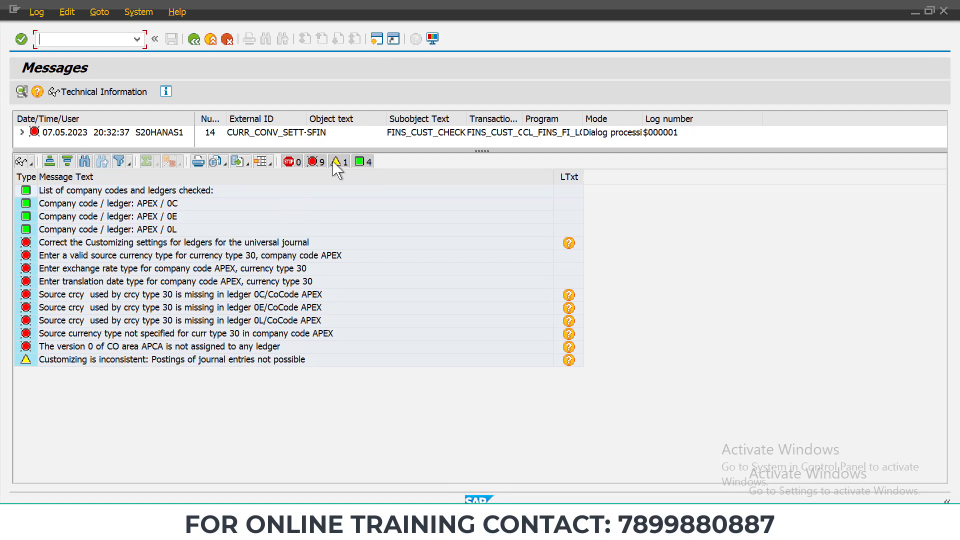
left_click(364, 165)
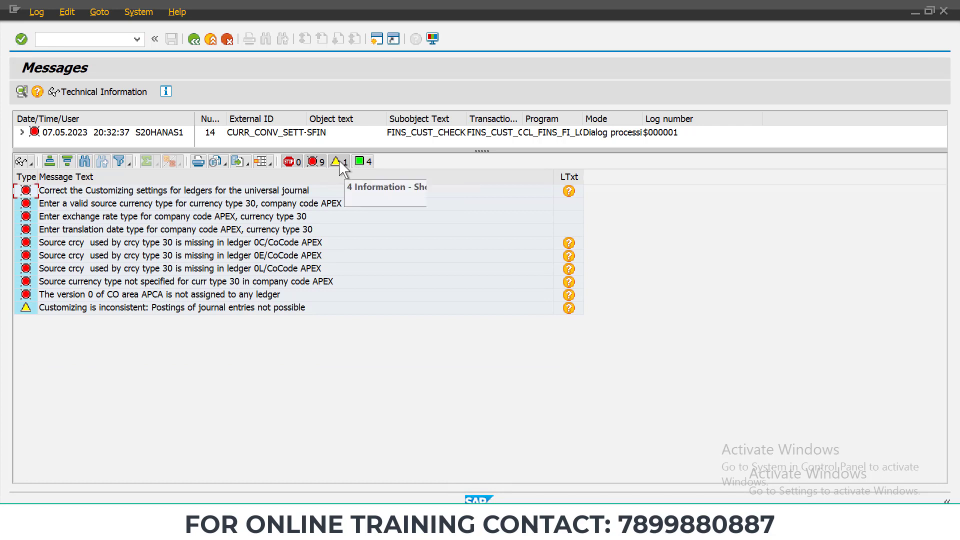
left_click(339, 163)
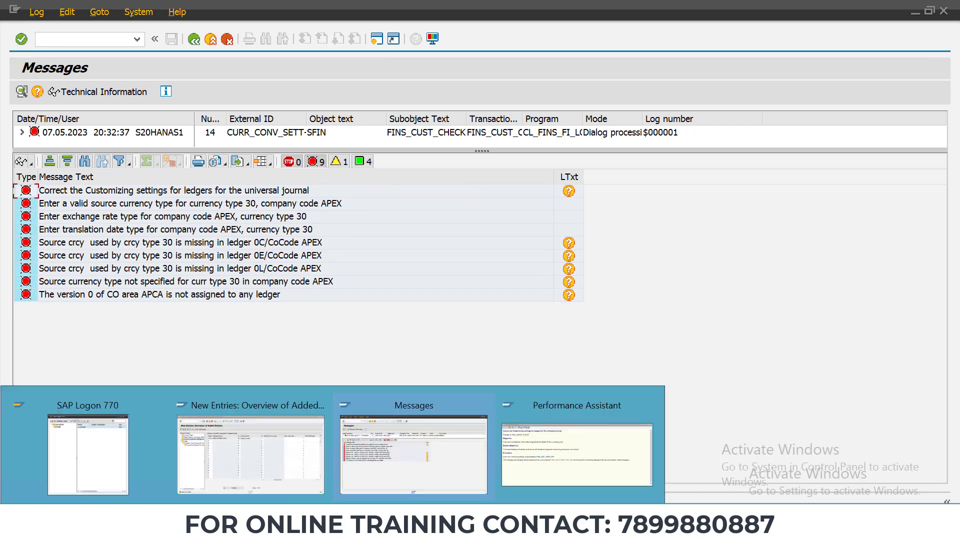
- Review the global currency conversion settings and currency types, and return to the currency conversion settings for company codes
left_click(307, 463)
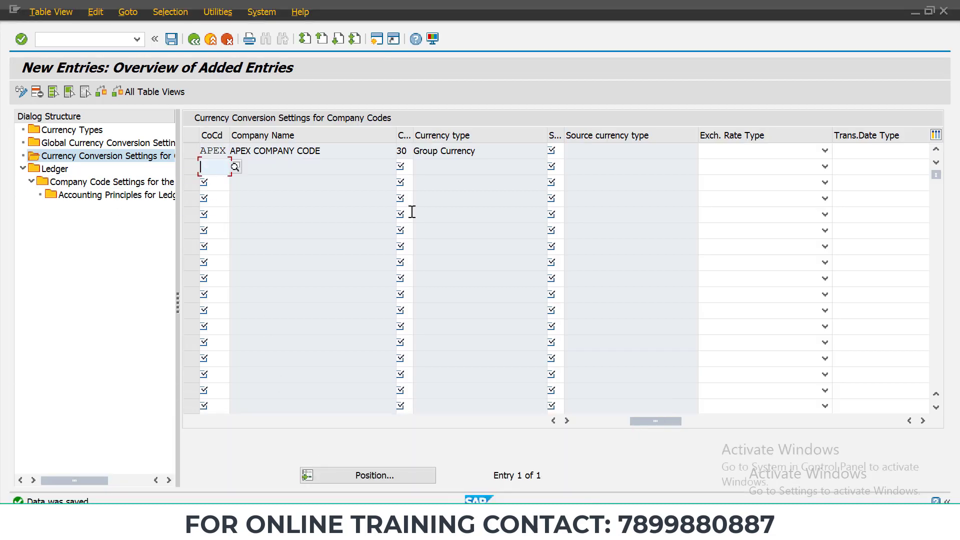
left_click(825, 151)
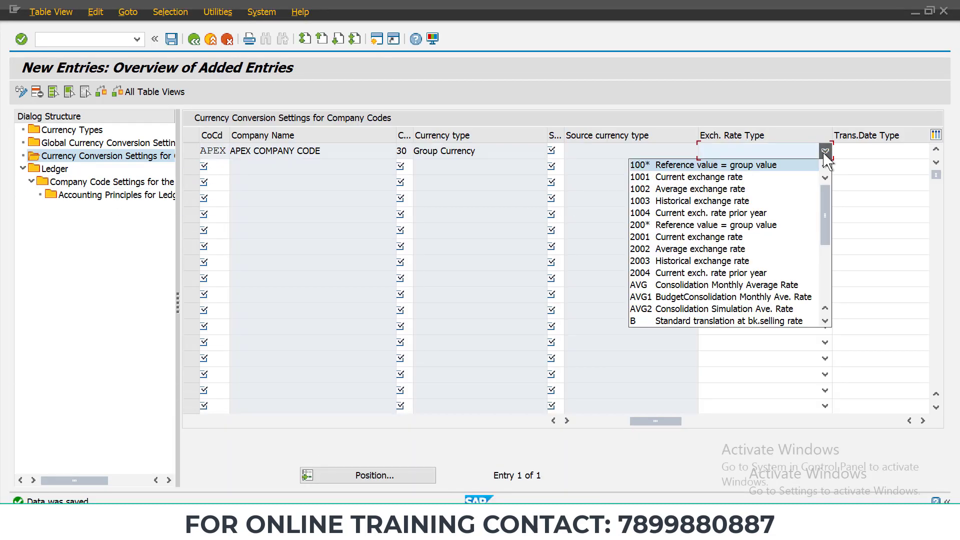
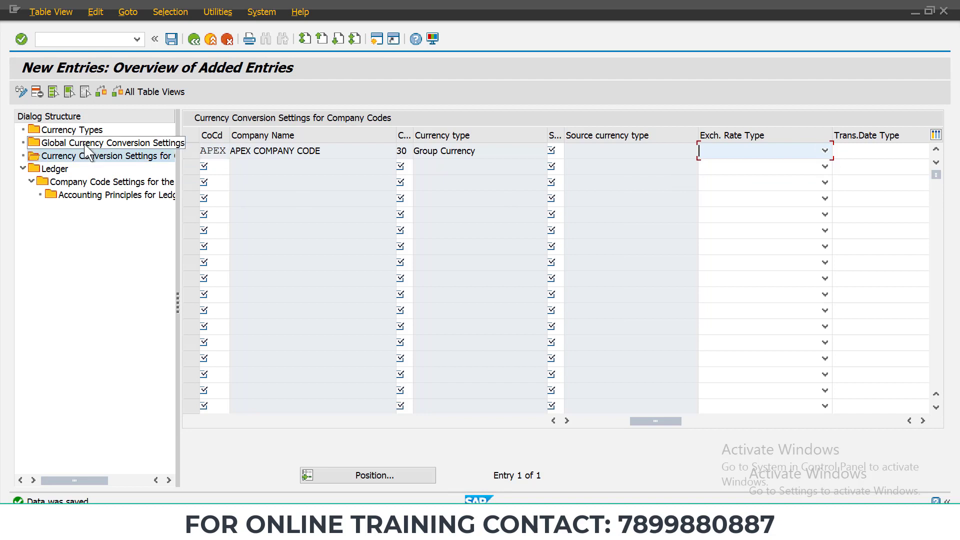
double_click(86, 145)
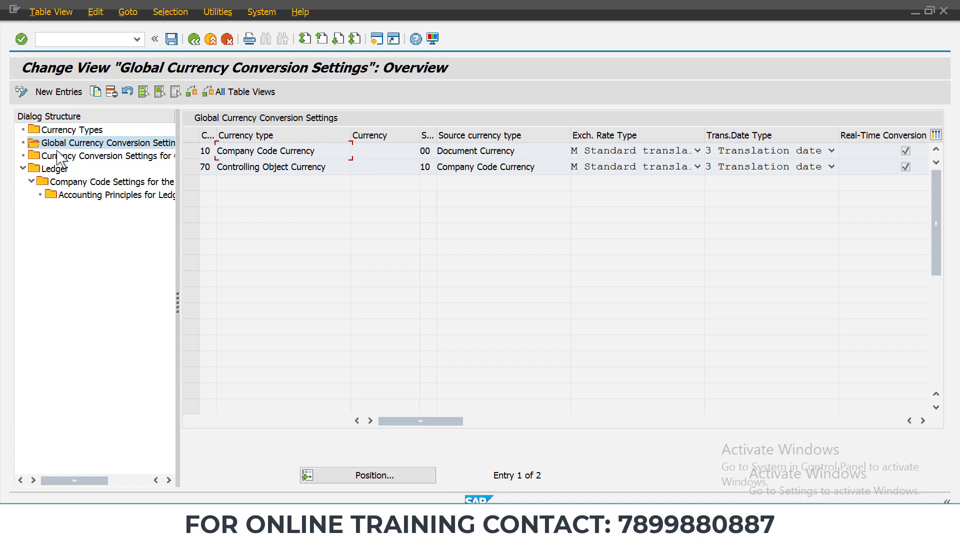
double_click(60, 131)
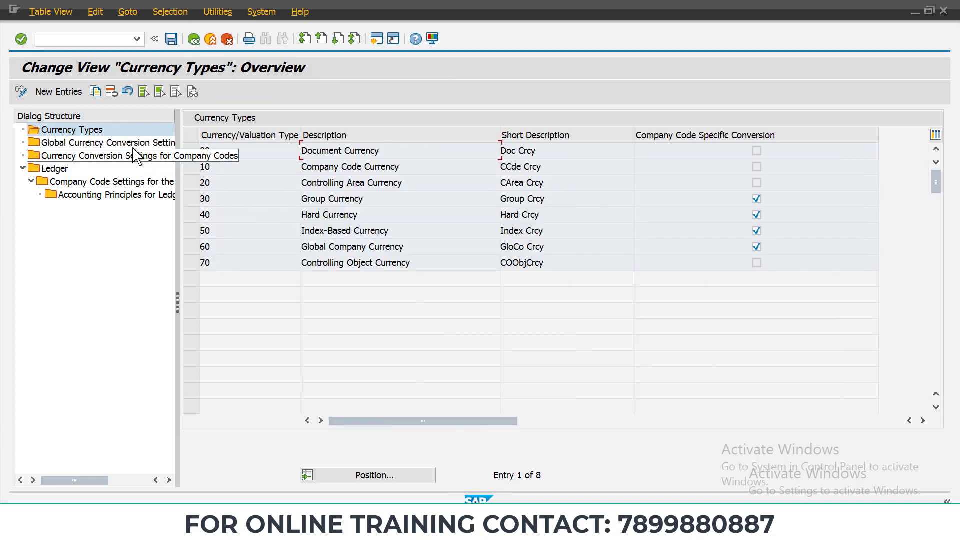
double_click(140, 144)
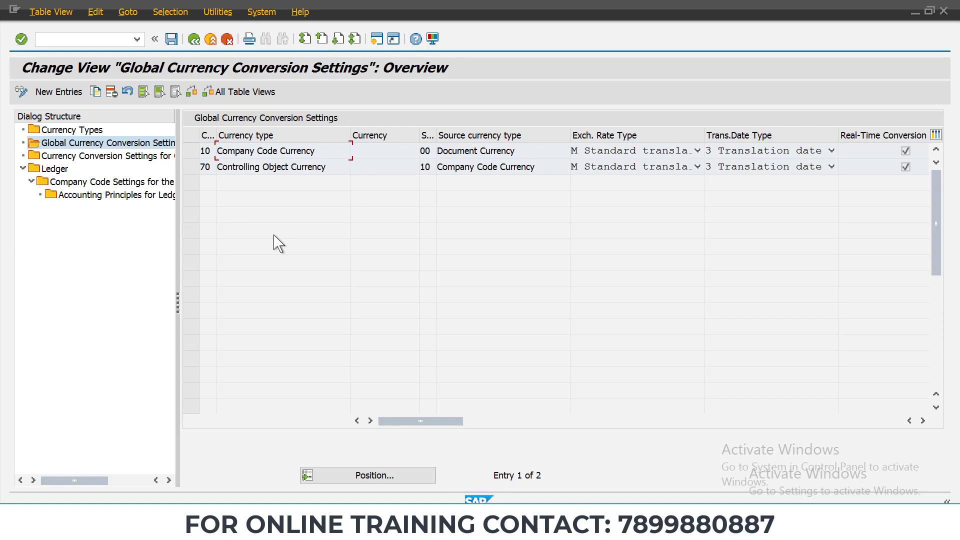
double_click(90, 156)
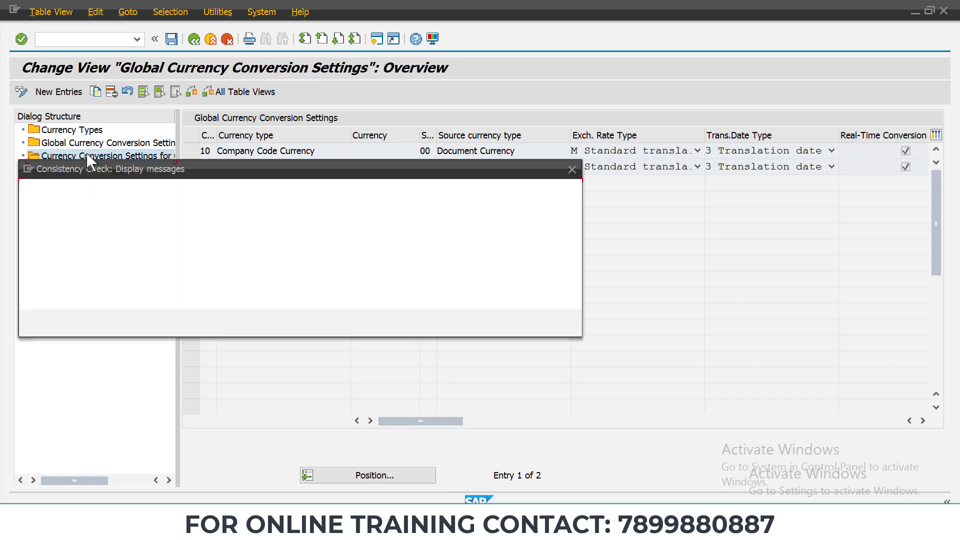
left_click(188, 324)
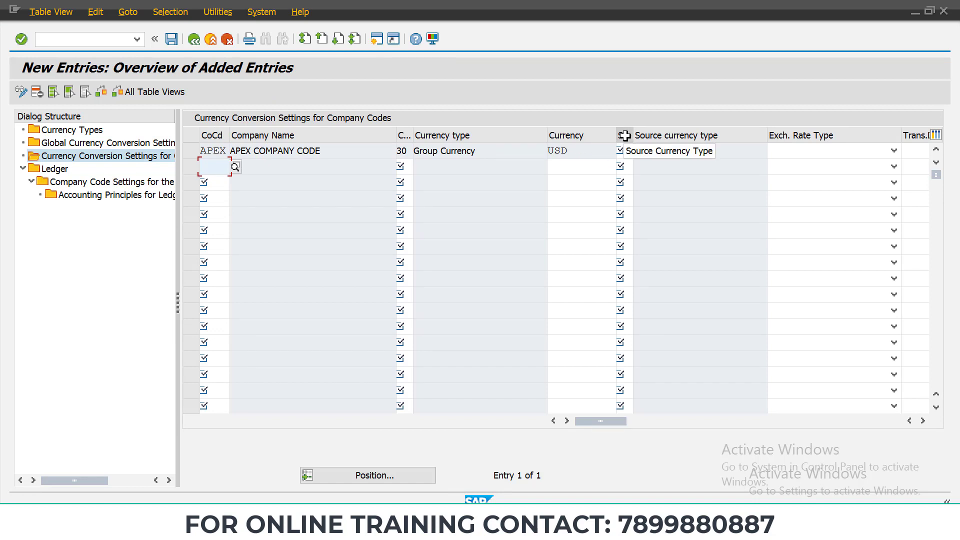
- Set the source currency type of APEX's group currency entry to 10 Company Code Currency and save it despite the consistency warnings
left_click(631, 151)
left_click(640, 151)
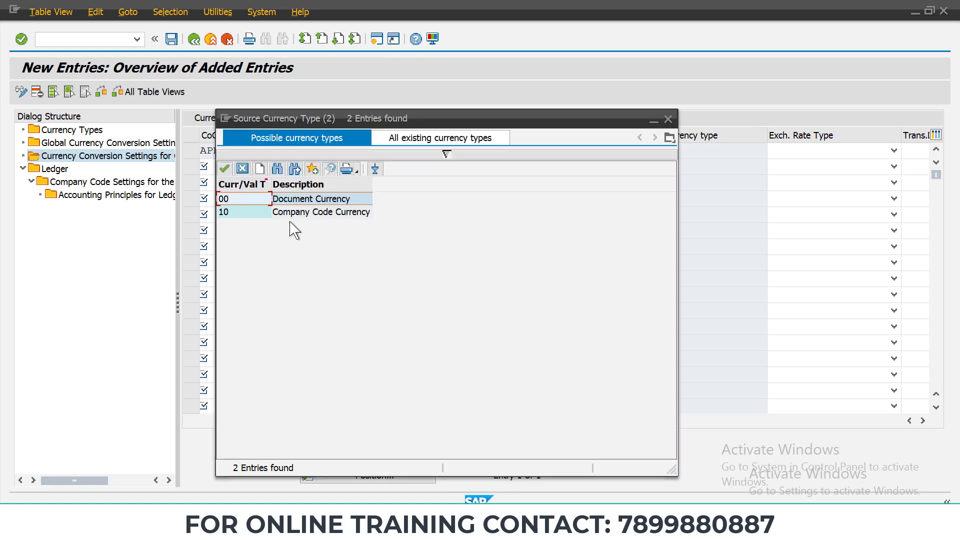
double_click(290, 212)
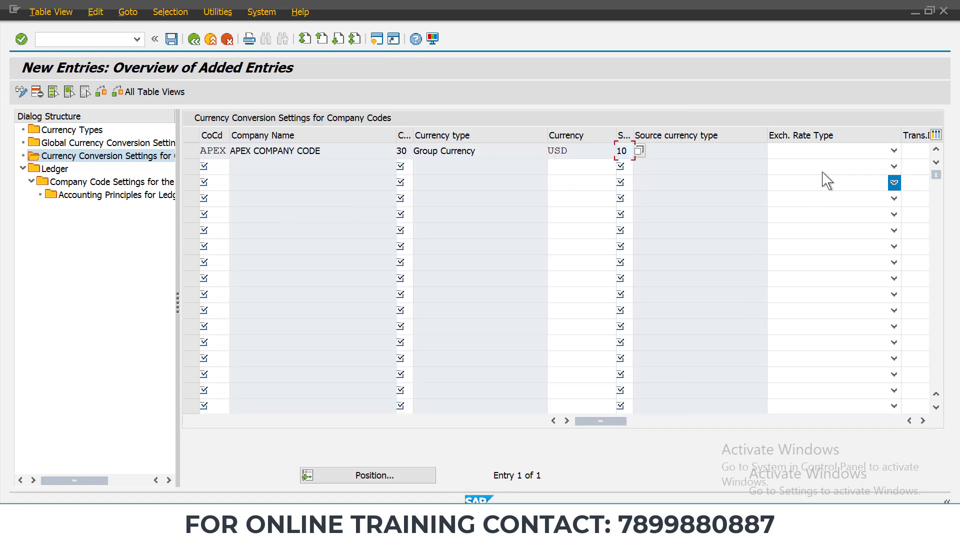
left_click(858, 152)
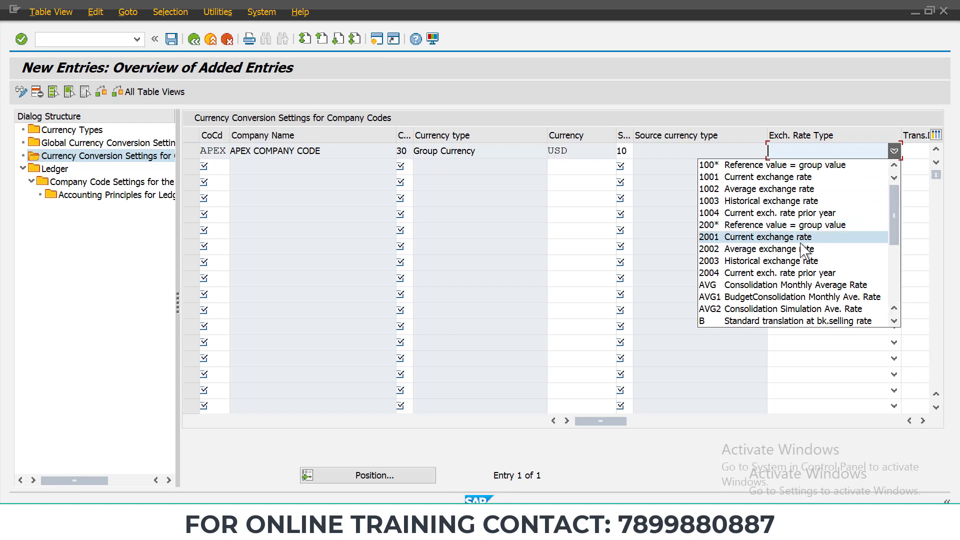
key("Escape")
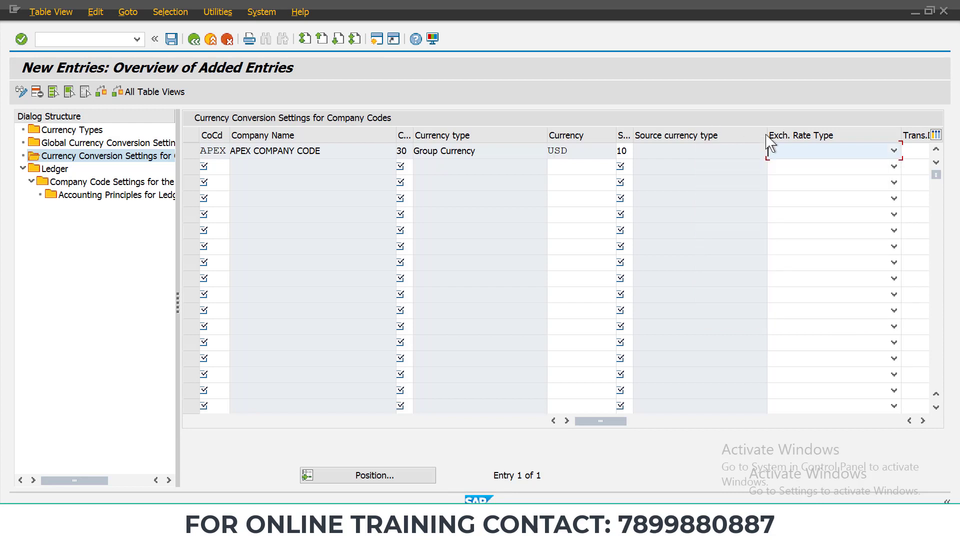
key("F3")
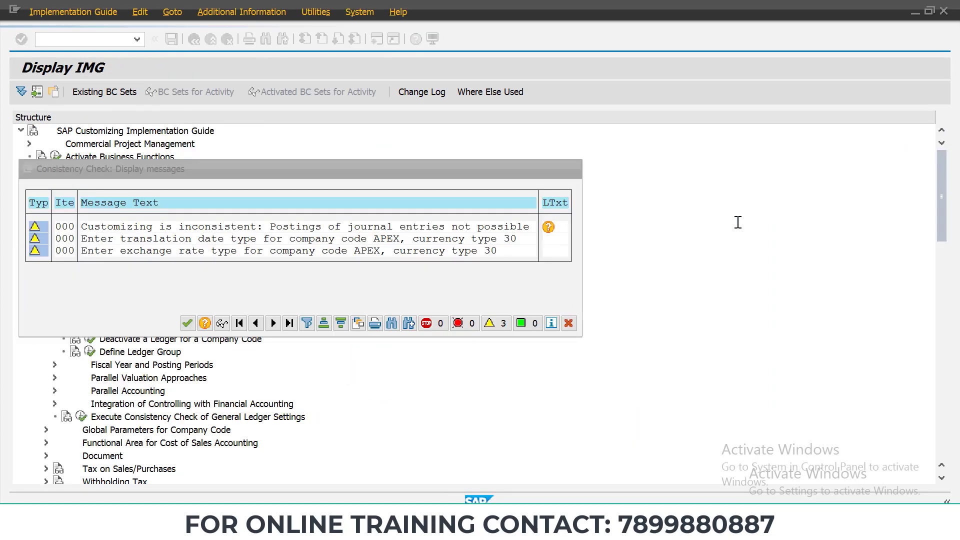
key("Return")
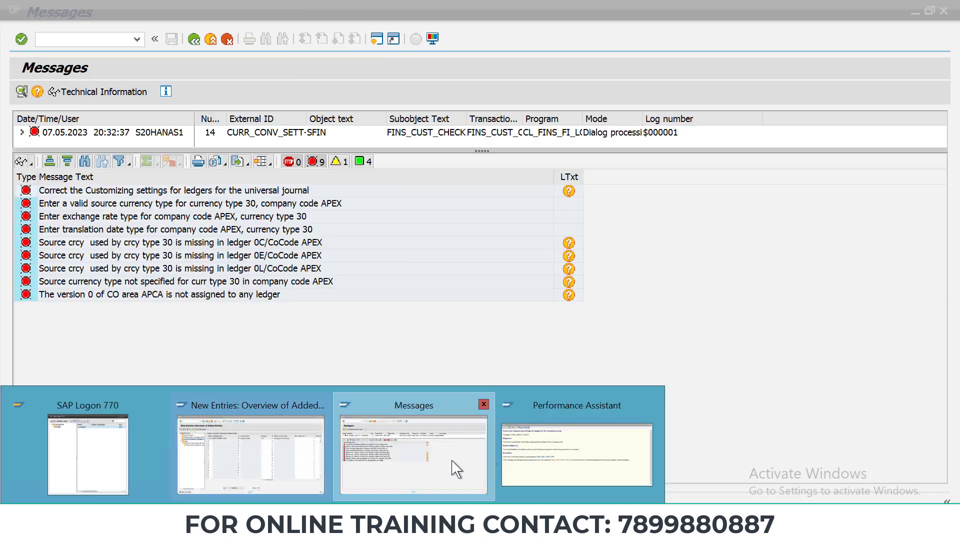
- Close the earlier check log and message help, and try again to post the G/L document
left_click(456, 467)
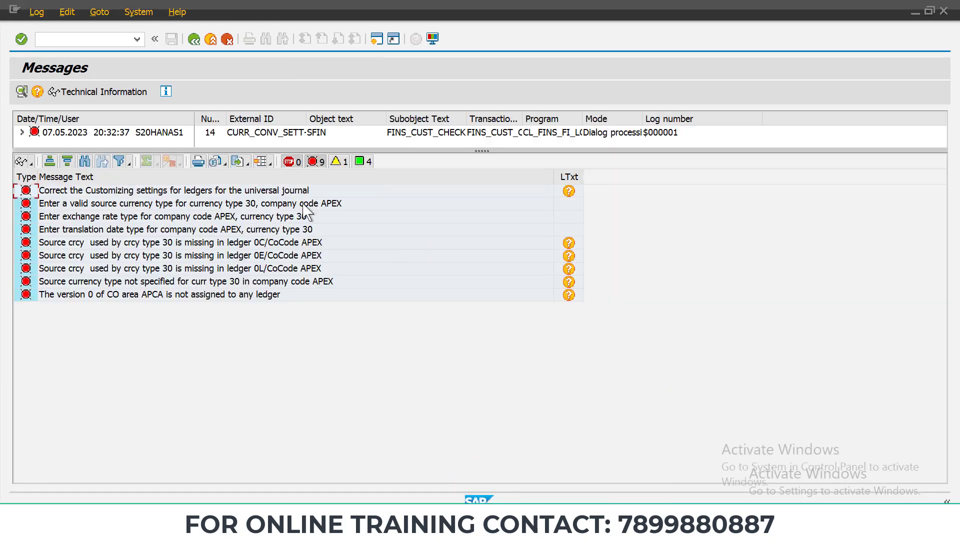
left_click(194, 39)
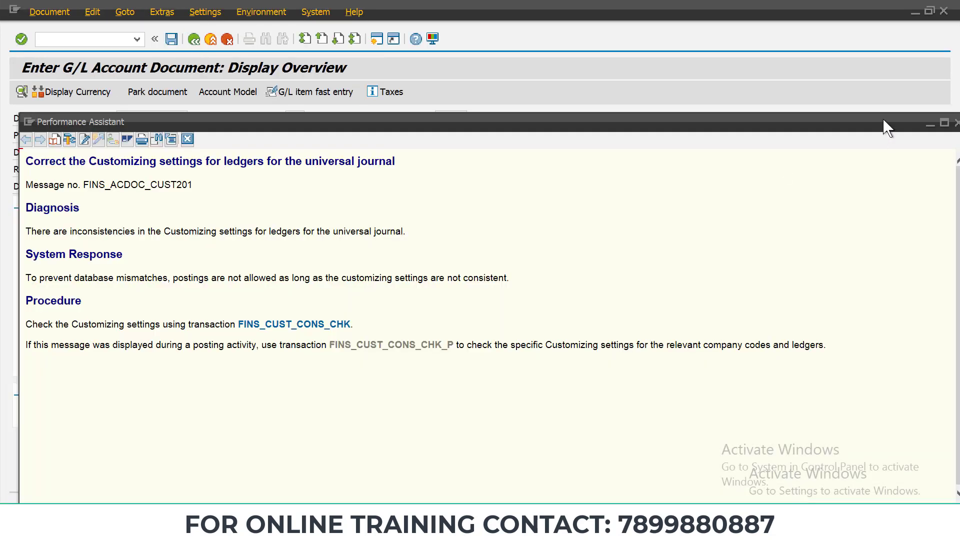
left_click_drag(883, 120, 775, 131)
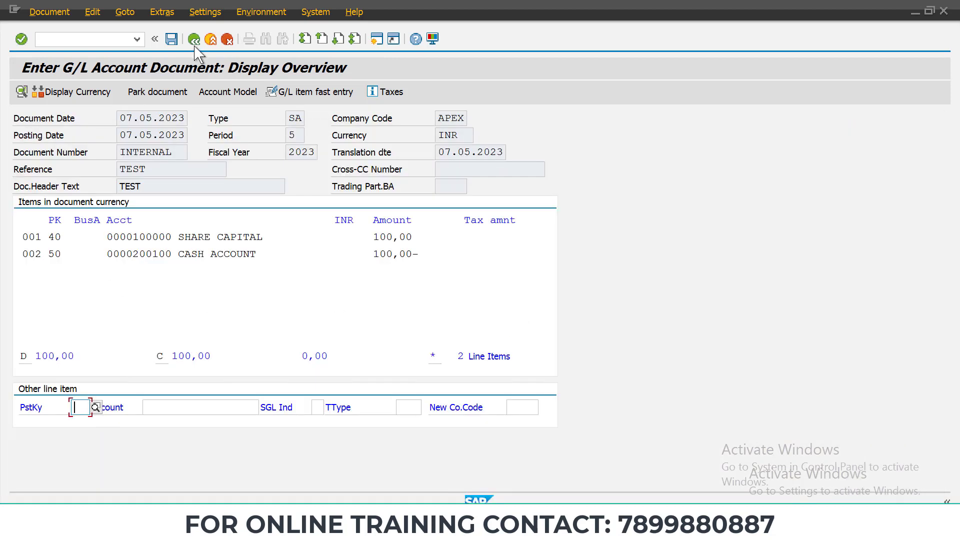
left_click(172, 39)
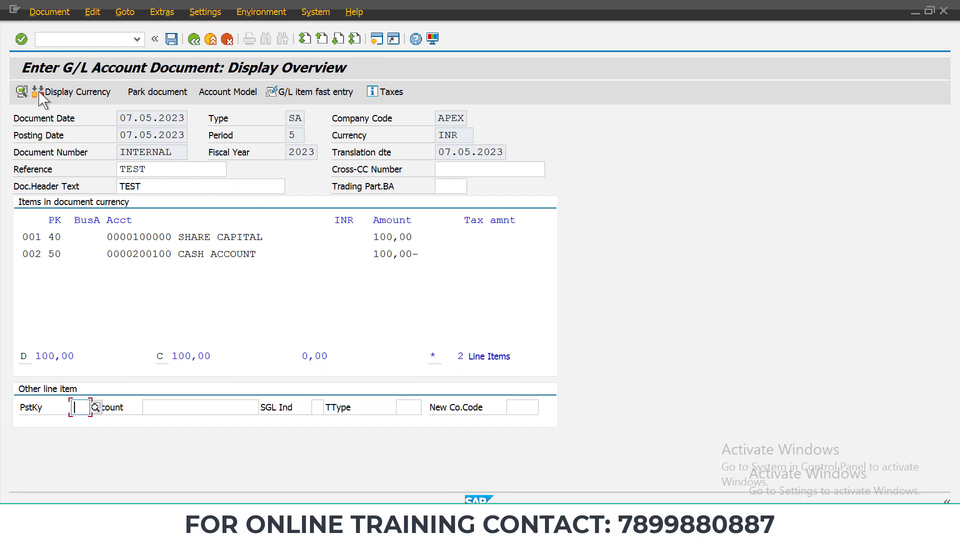
left_click(22, 91)
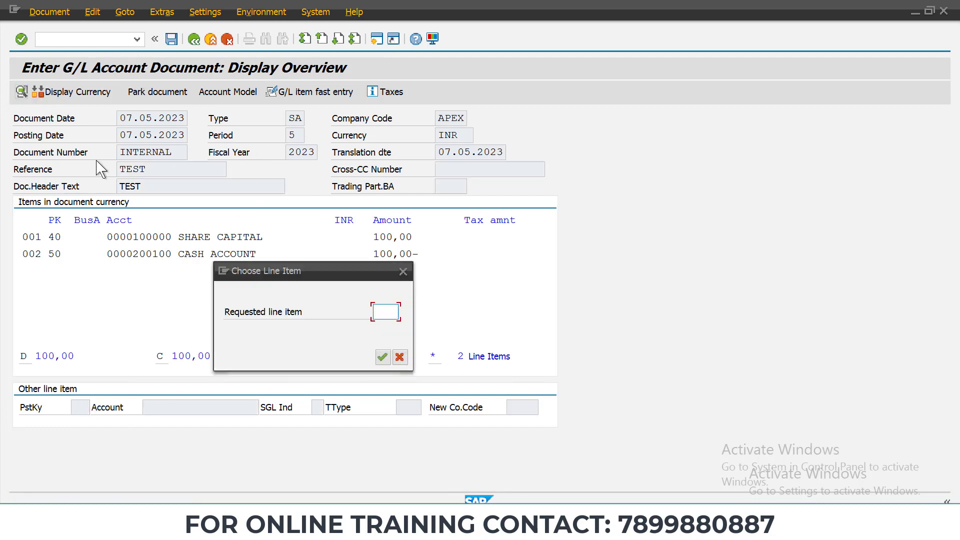
left_click(395, 359)
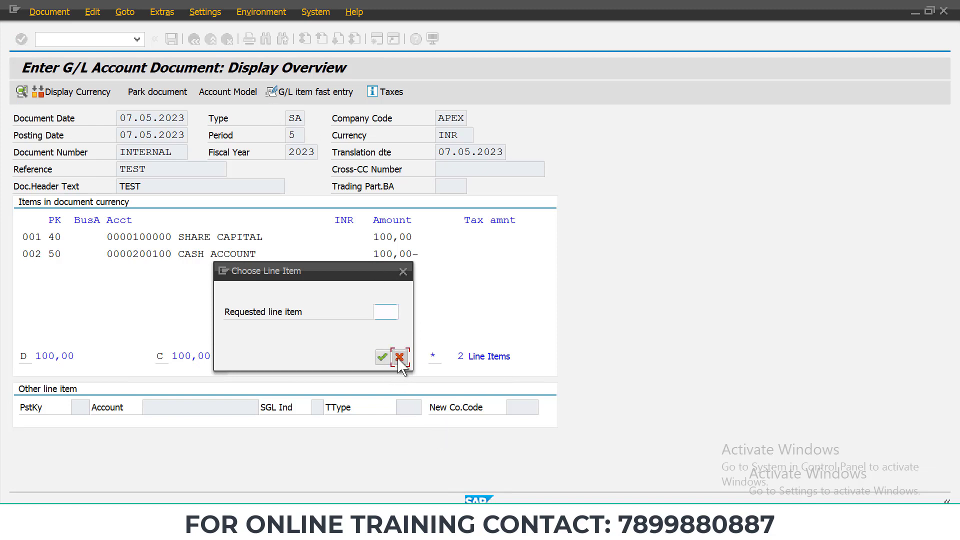
left_click(173, 40)
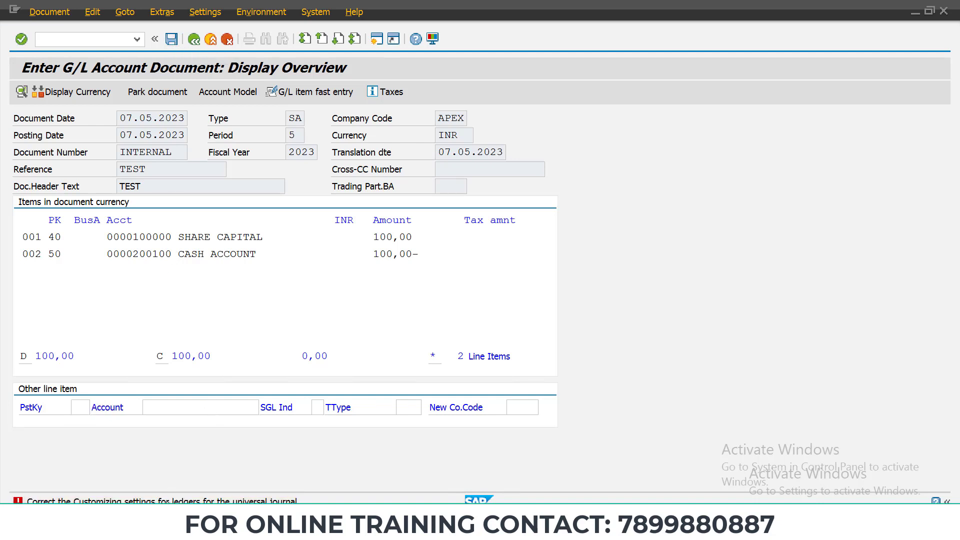
- Open the help for the posting error and rerun the FINS_CUST_CONS_CHK_P check
left_click(150, 501)
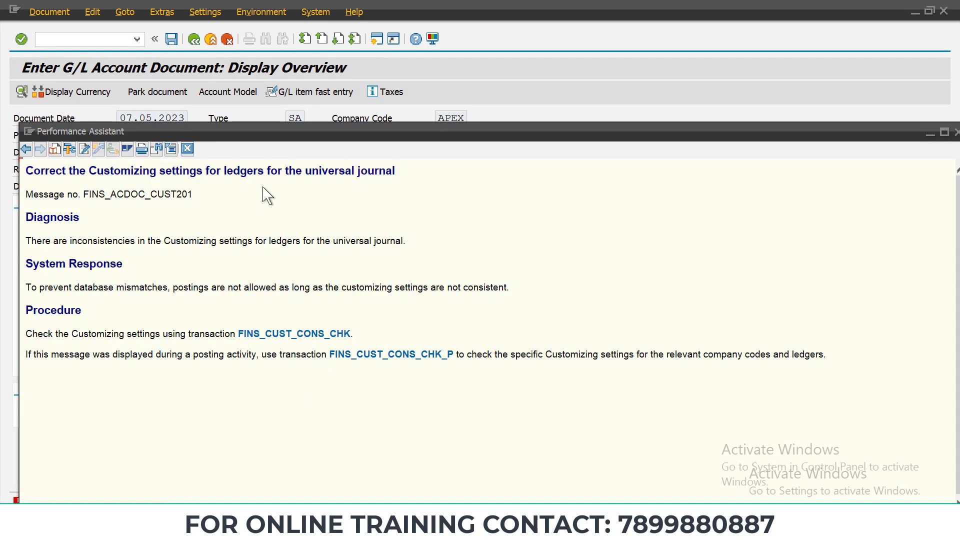
left_click_drag(267, 137, 318, 89)
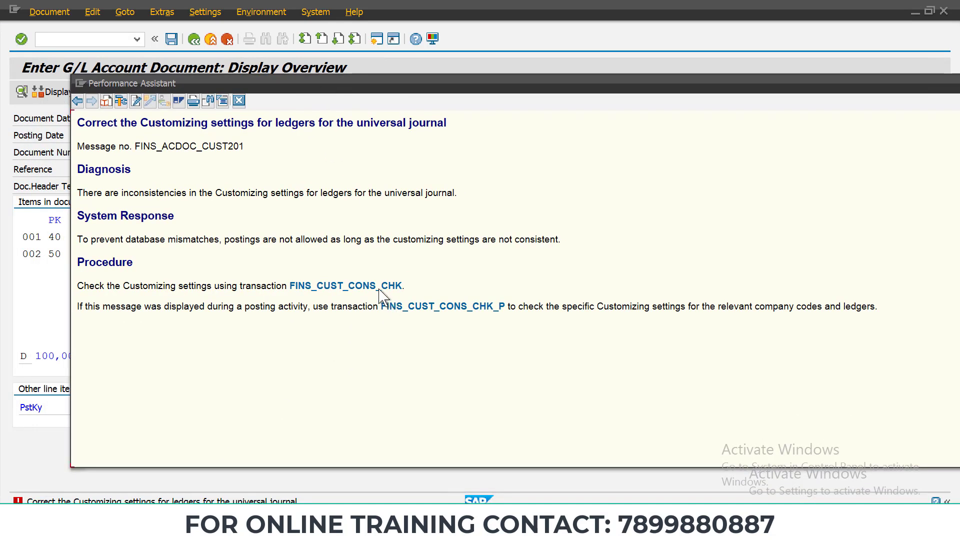
left_click(398, 310)
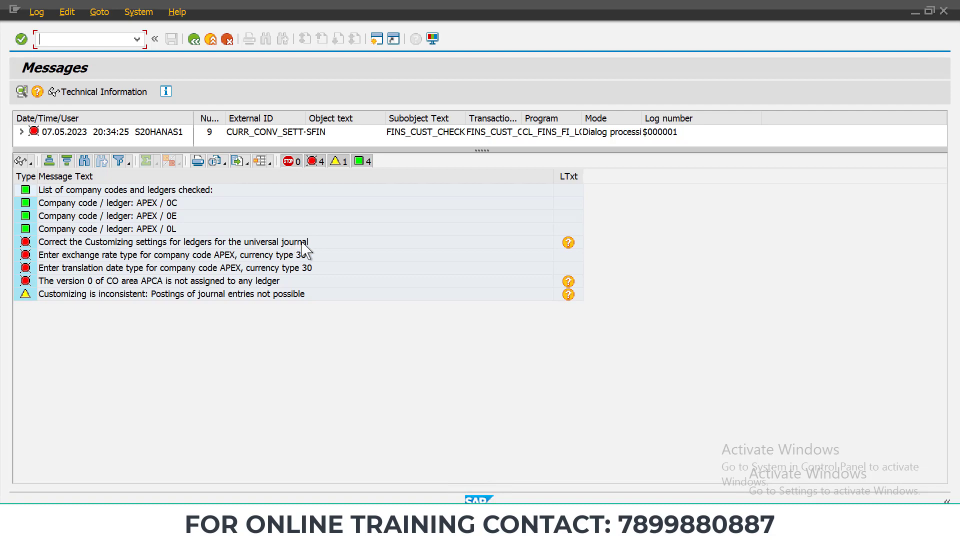
- Examine the details of the customizing and exchange rate type errors, and return to the company code currency conversion settings
left_click(134, 245)
double_click(134, 245)
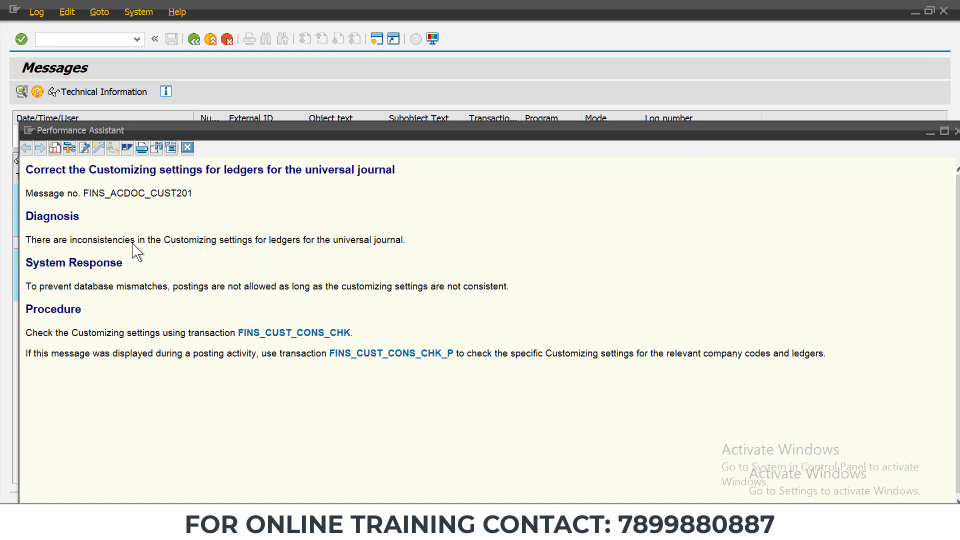
left_click(343, 355)
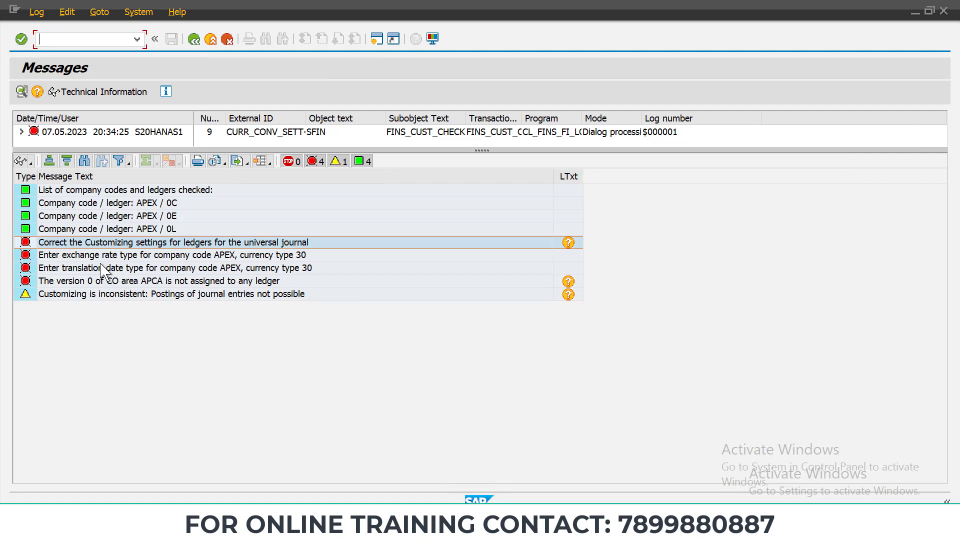
double_click(29, 255)
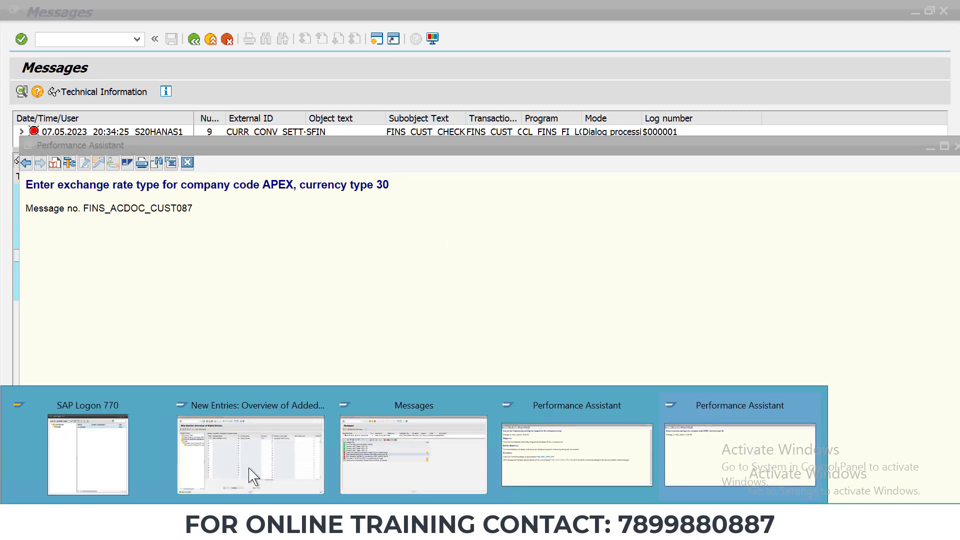
left_click(248, 480)
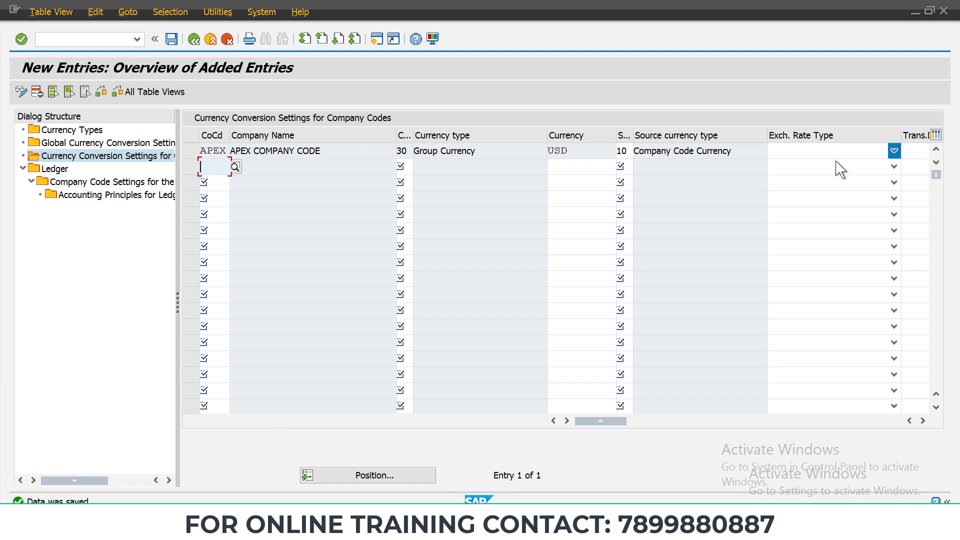
- Set the exchange rate type of APEX's group currency entry to the 100* reference value and recheck the error log
left_click(865, 153)
key("Escape")
key("Down")
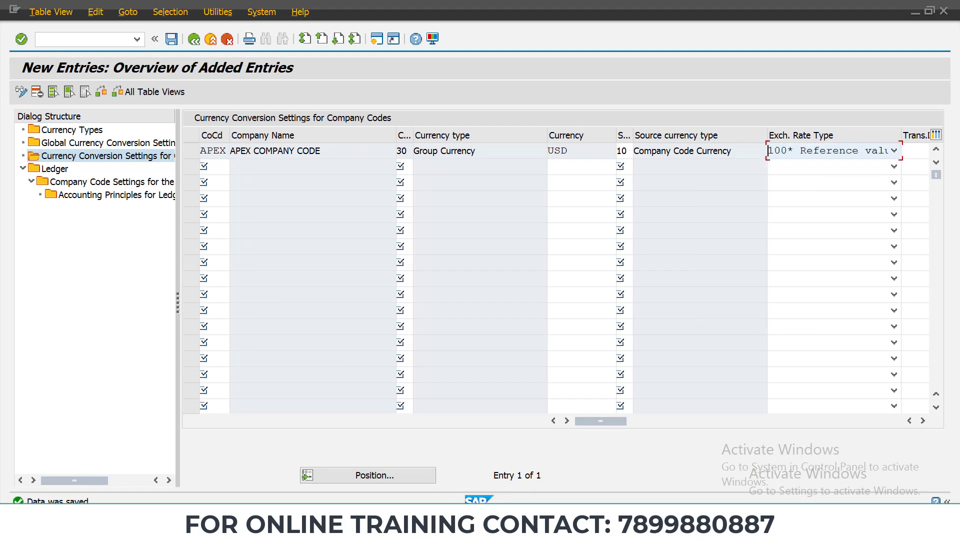
left_click(380, 475)
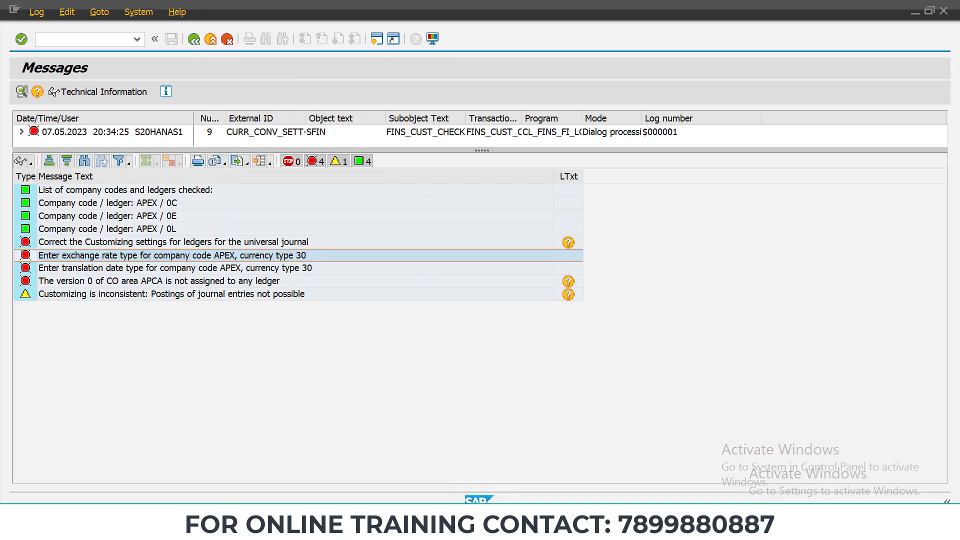
left_click(250, 520)
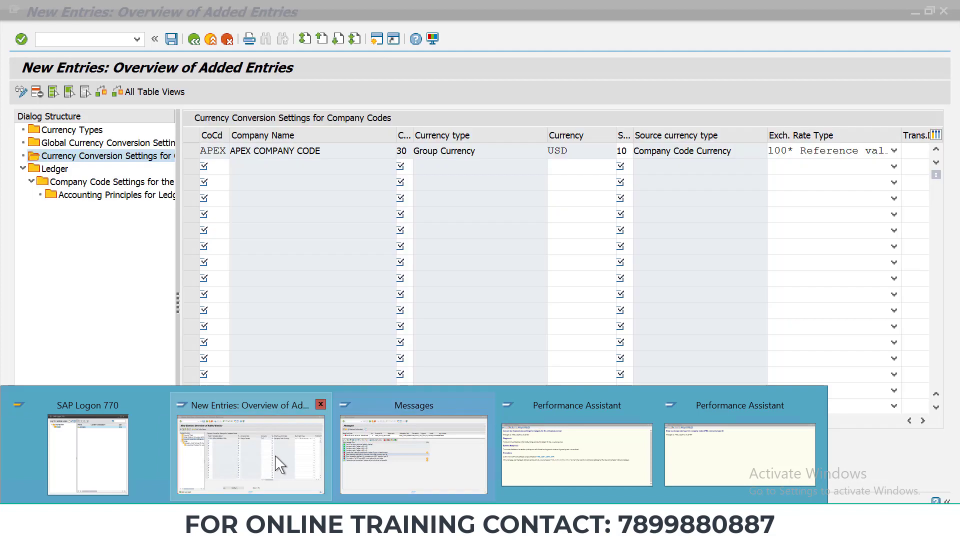
left_click(274, 461)
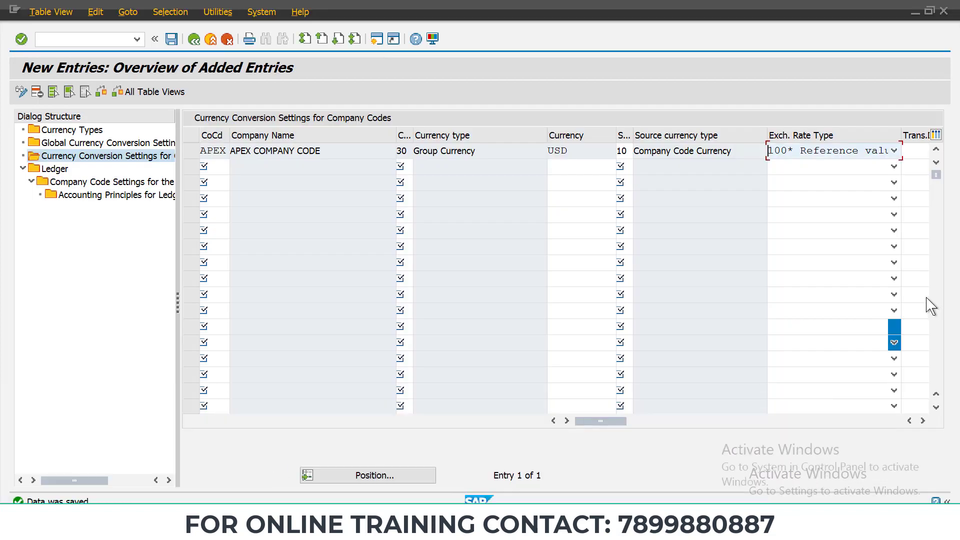
- Set the translation date type of APEX's group currency entry to 2 Posting date
left_click(923, 421)
left_click(923, 420)
left_click(922, 421)
left_click(923, 421)
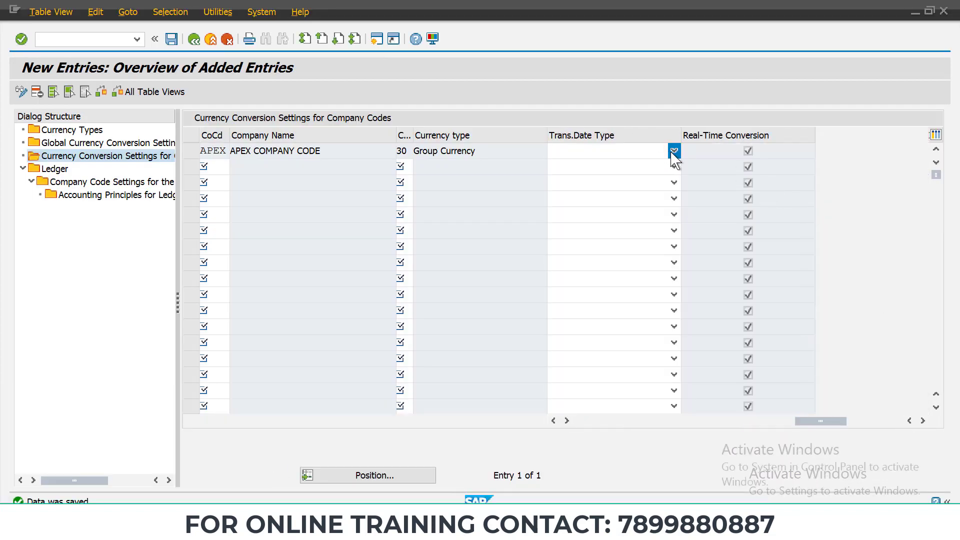
left_click(674, 151)
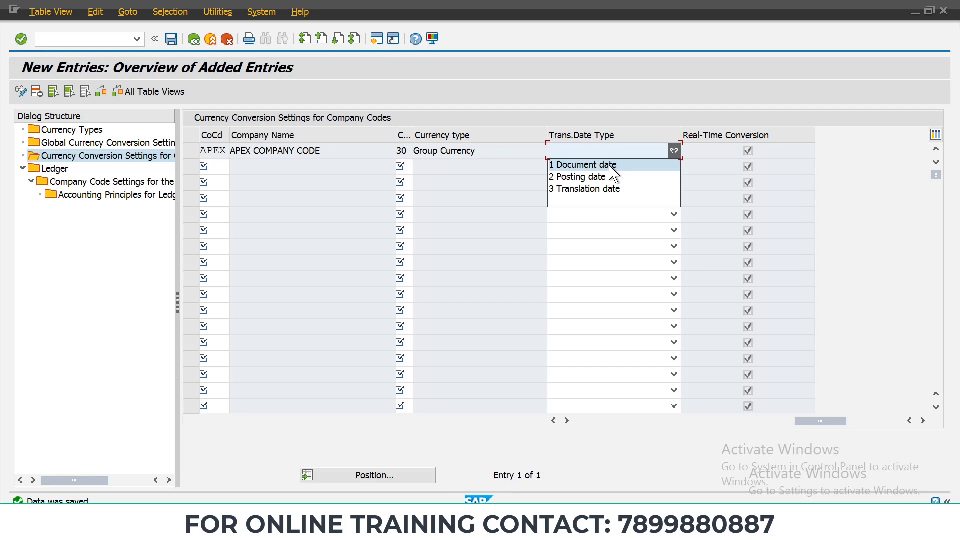
left_click(585, 177)
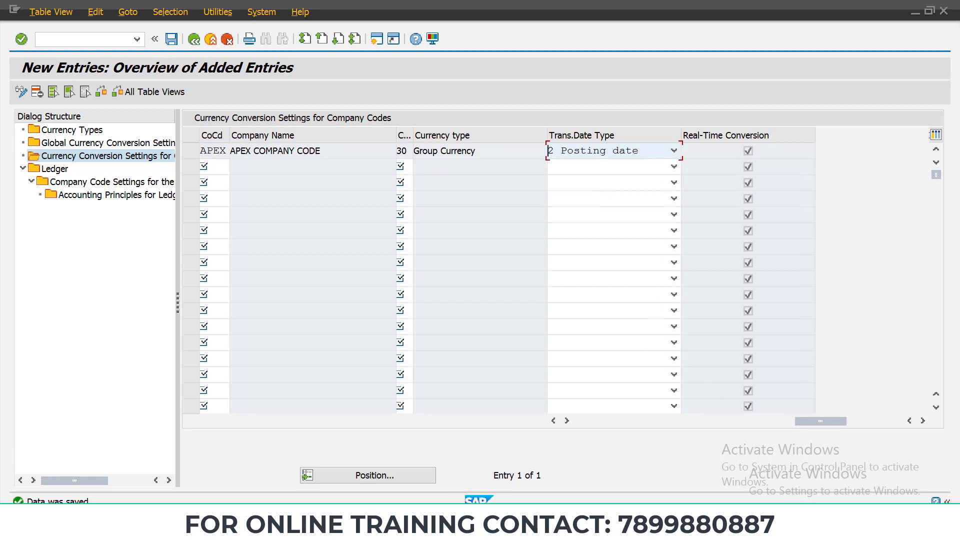
- Open the details of the APCA version 0 ledger error and follow them to the Define Ledger for CO Version activity
left_click(402, 471)
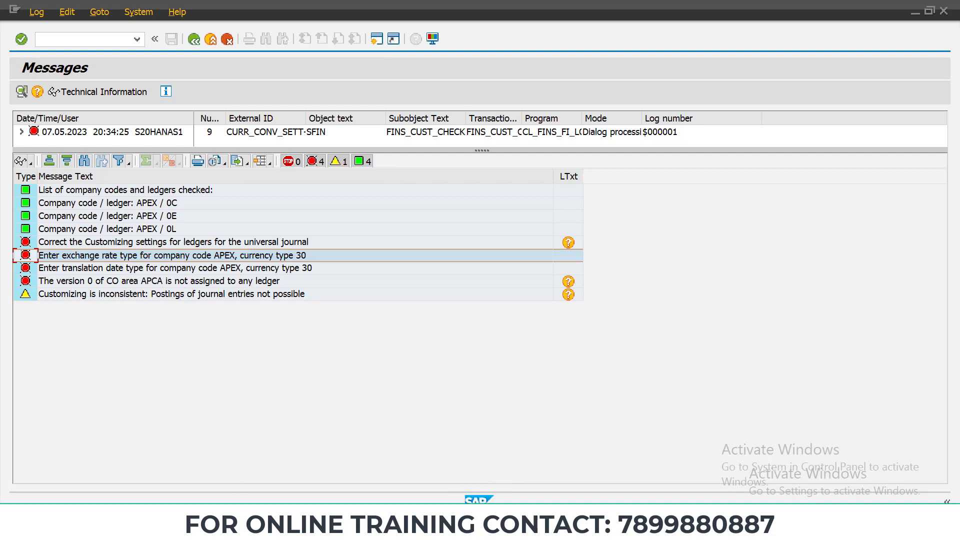
double_click(52, 281)
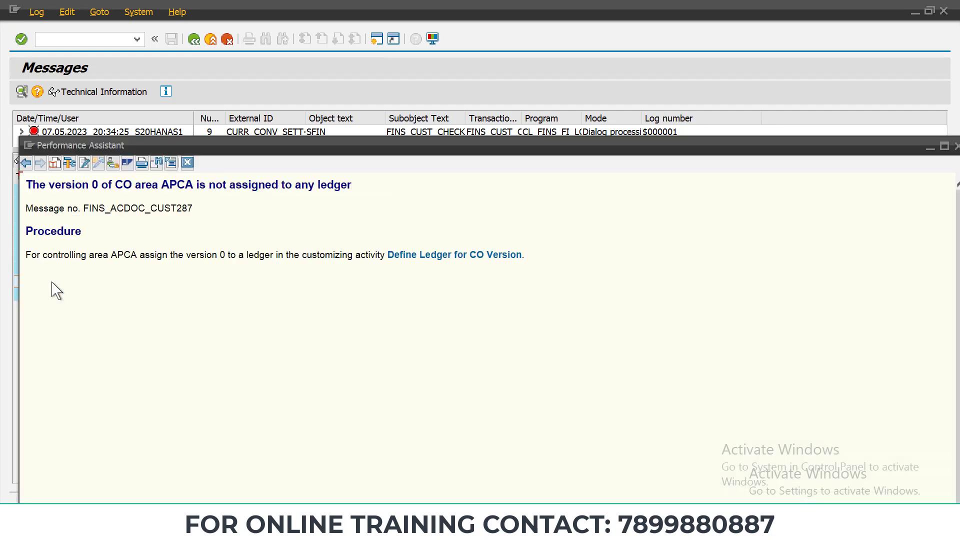
left_click(459, 259)
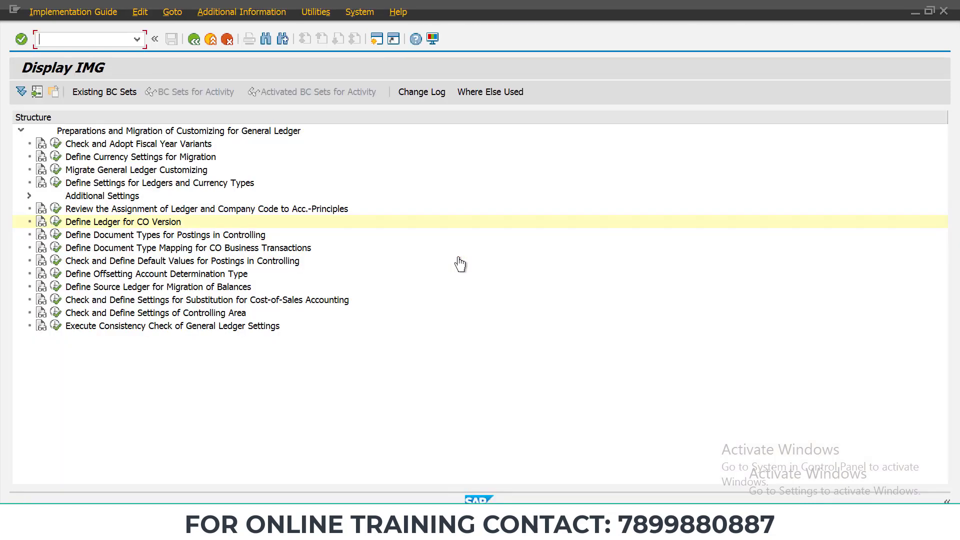
left_click(56, 223)
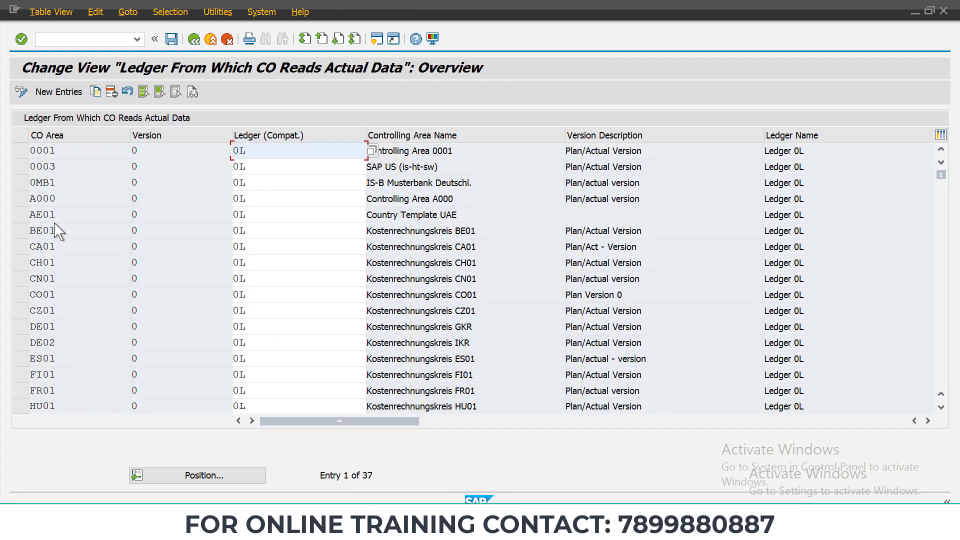
- Look for APEX's controlling area in the list of ledgers from which CO reads actual data
left_click(210, 475)
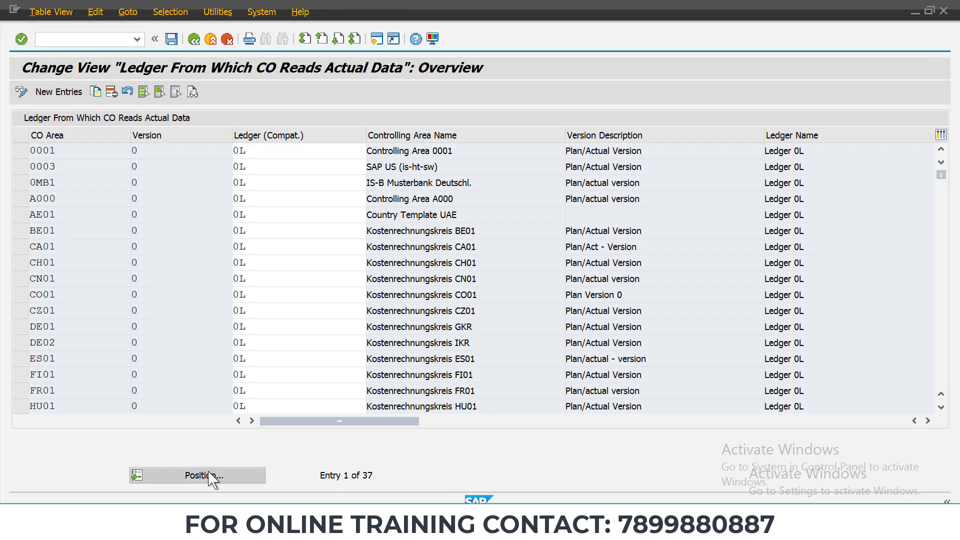
type("BE01")
key("Return")
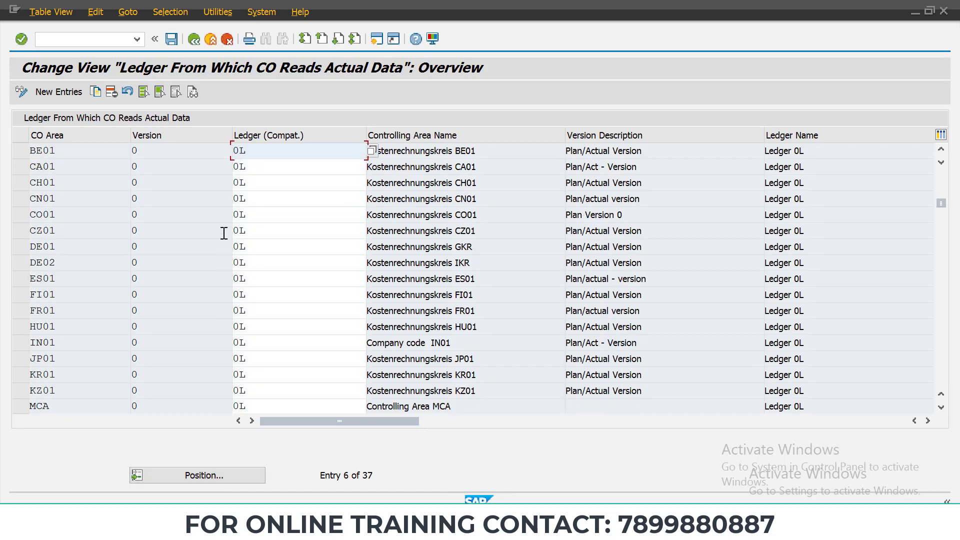
left_click(200, 476)
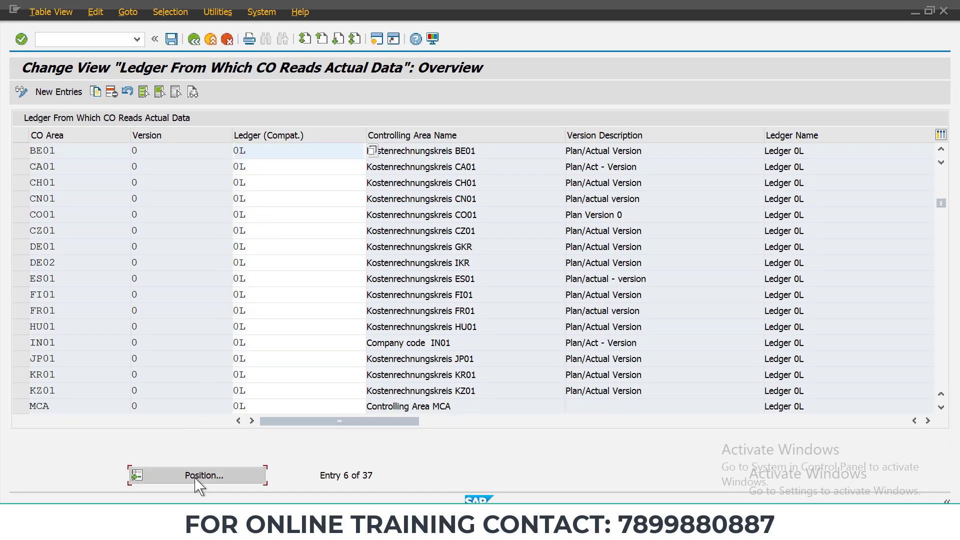
type("AP")
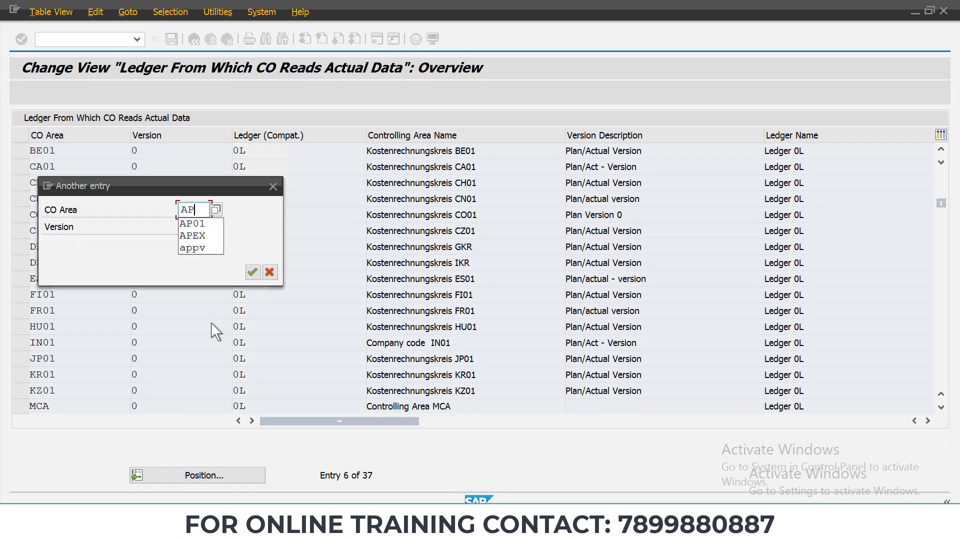
key("Return")
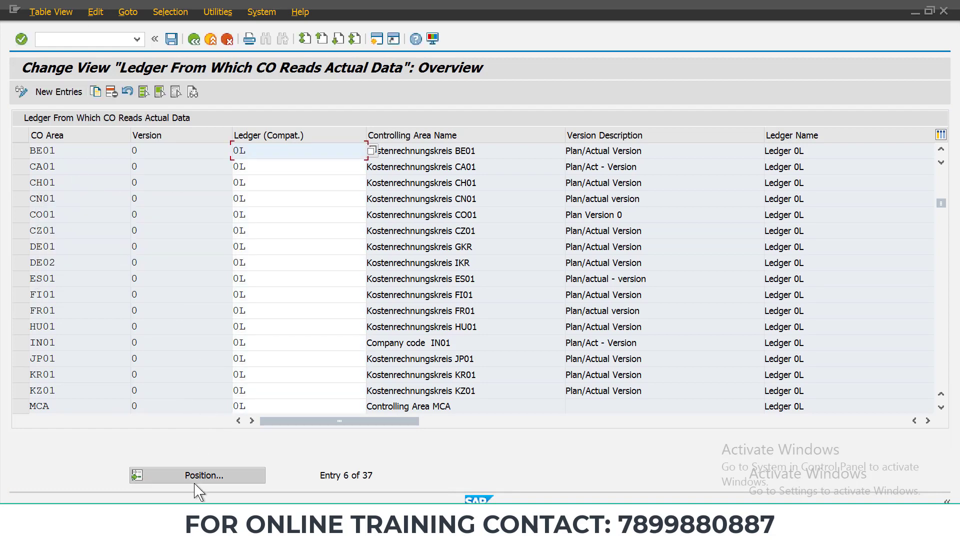
- Create a new CO version ledger entry for controlling area APCA with version 0
left_click(58, 92)
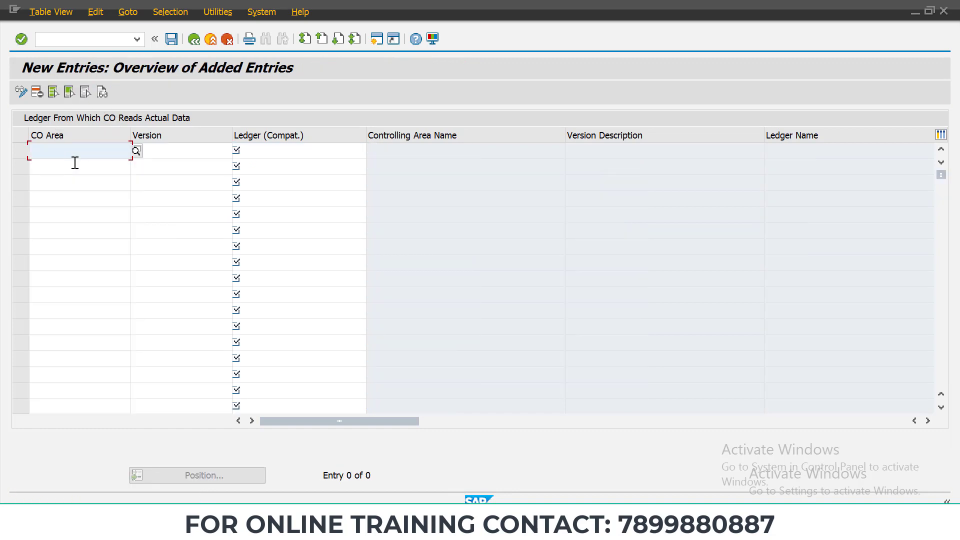
type("AP")
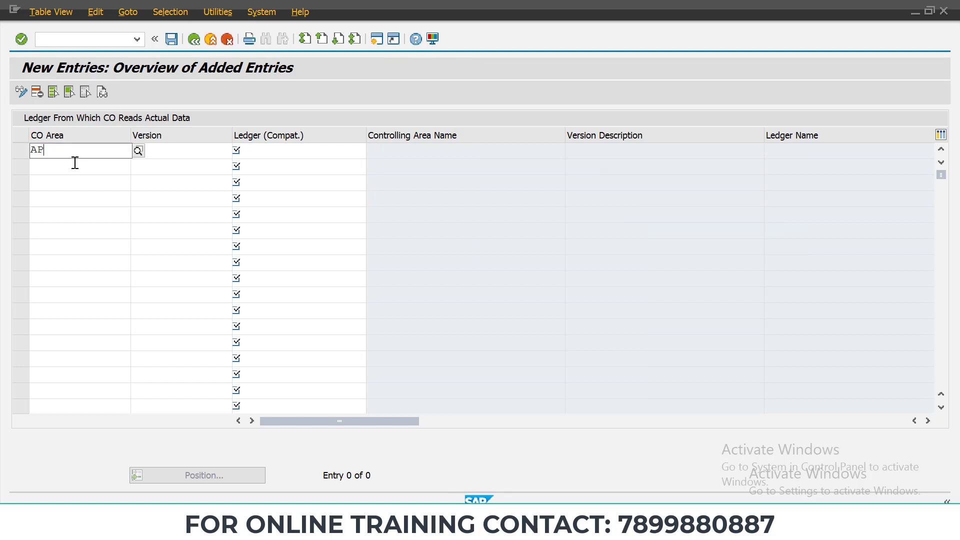
left_click(268, 178)
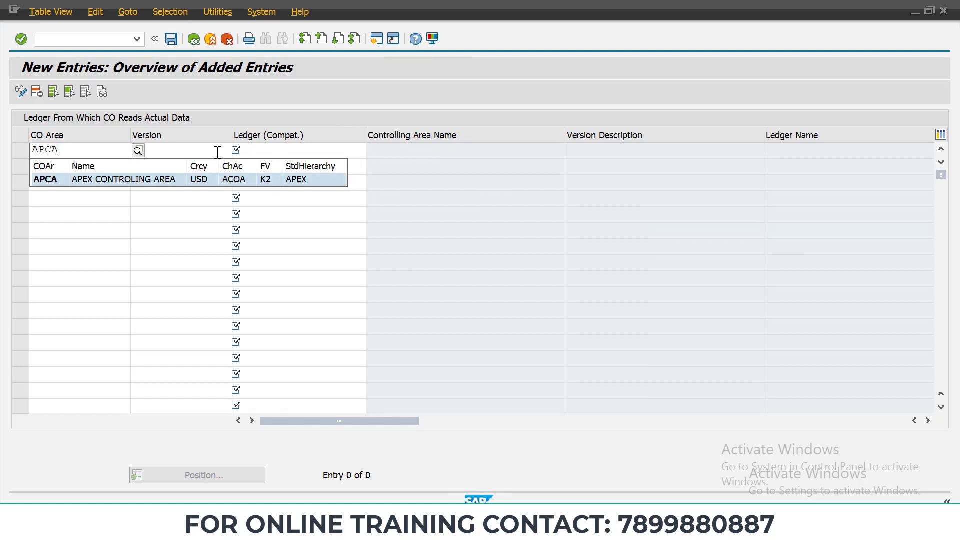
left_click(218, 152)
left_click(238, 150)
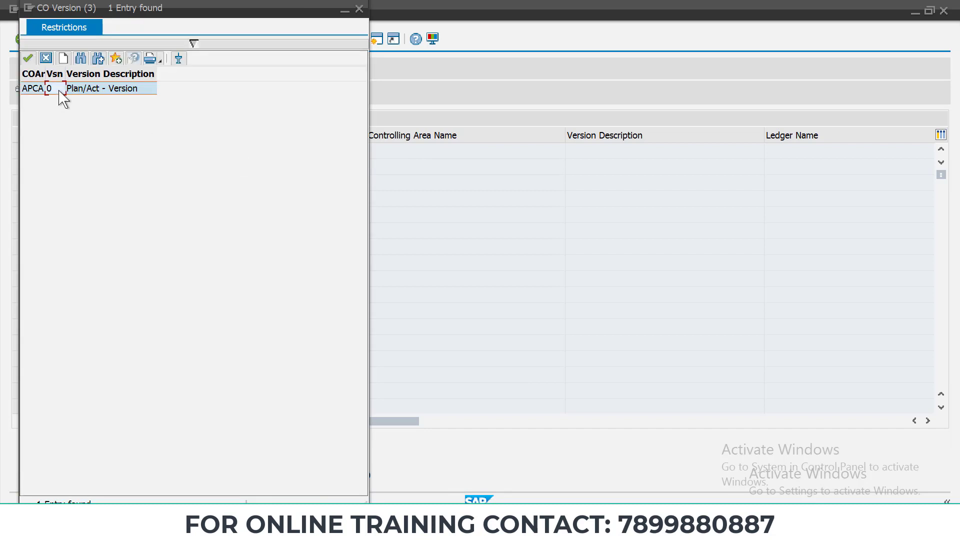
left_click(60, 90)
- Assign ledger 0L to the APCA version 0 entry and save it in the APEX GROUP customizing request
left_click(311, 153)
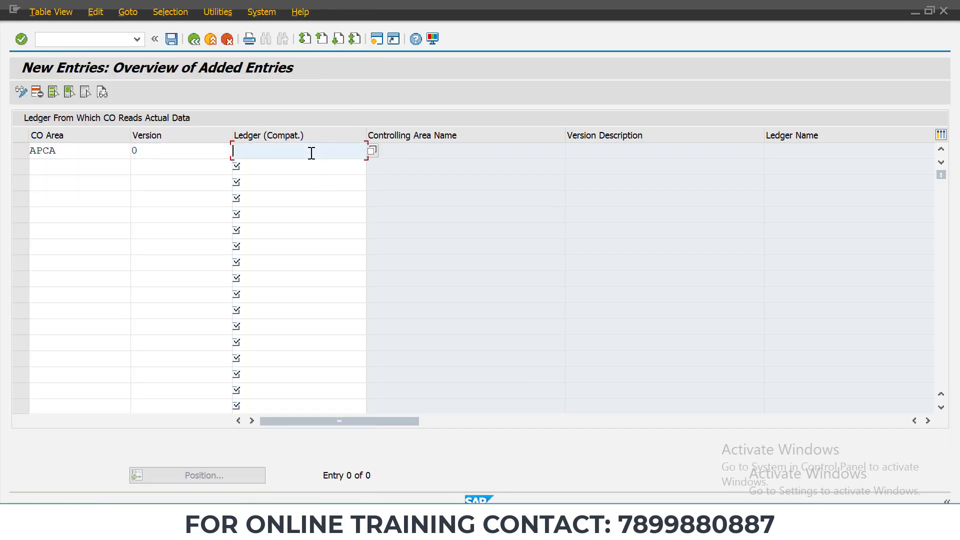
left_click(372, 152)
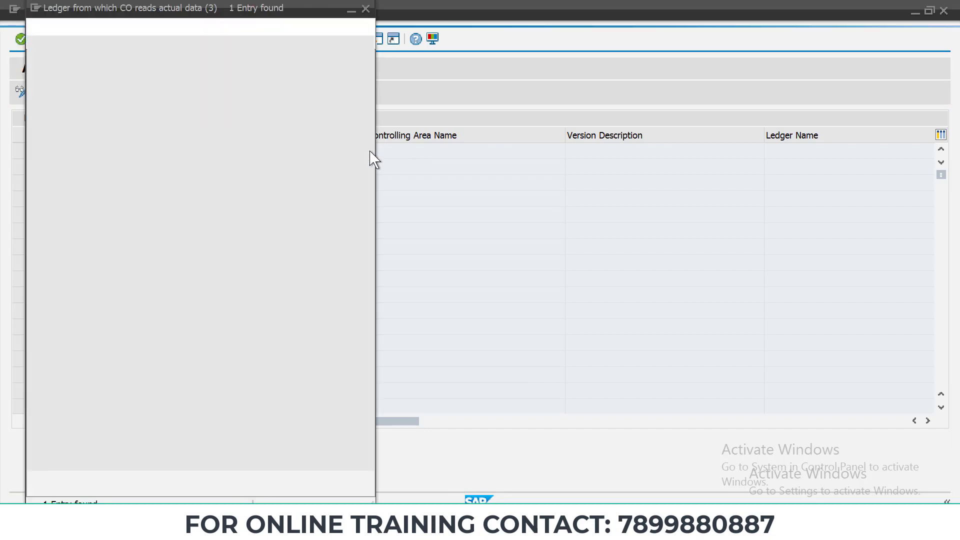
left_click(82, 90)
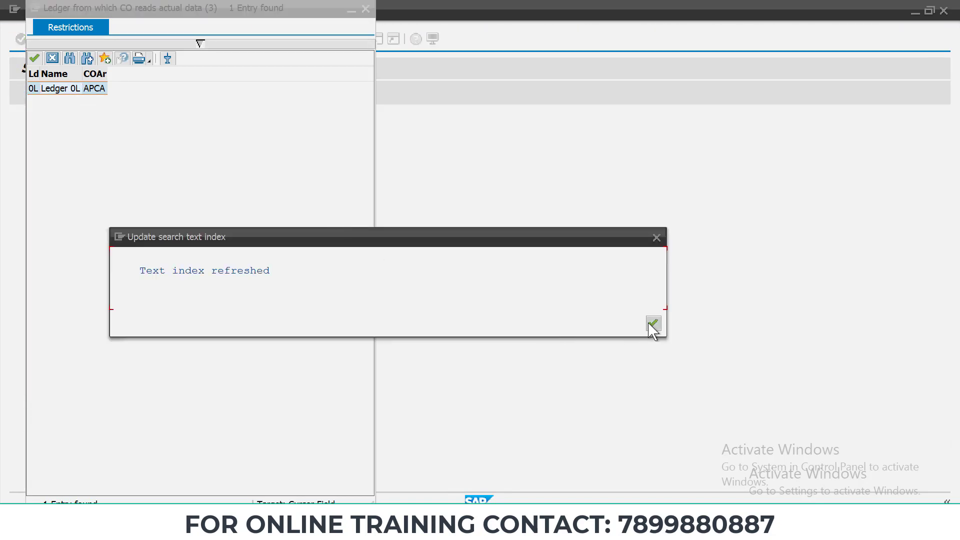
left_click(653, 324)
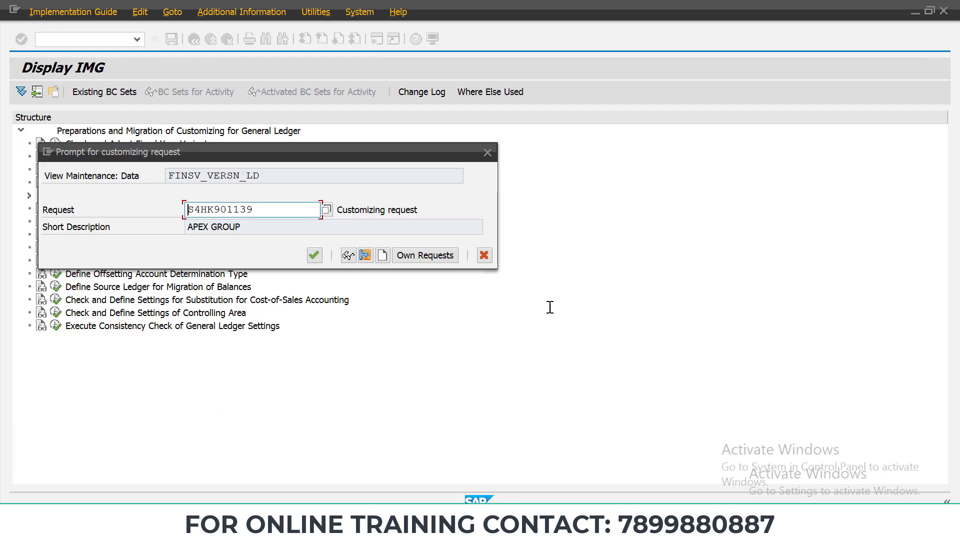
key("Return")
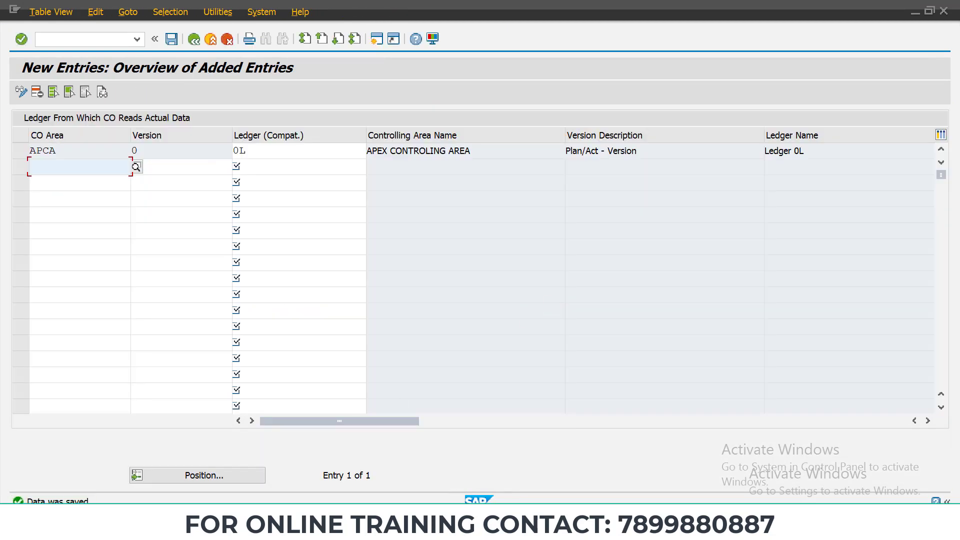
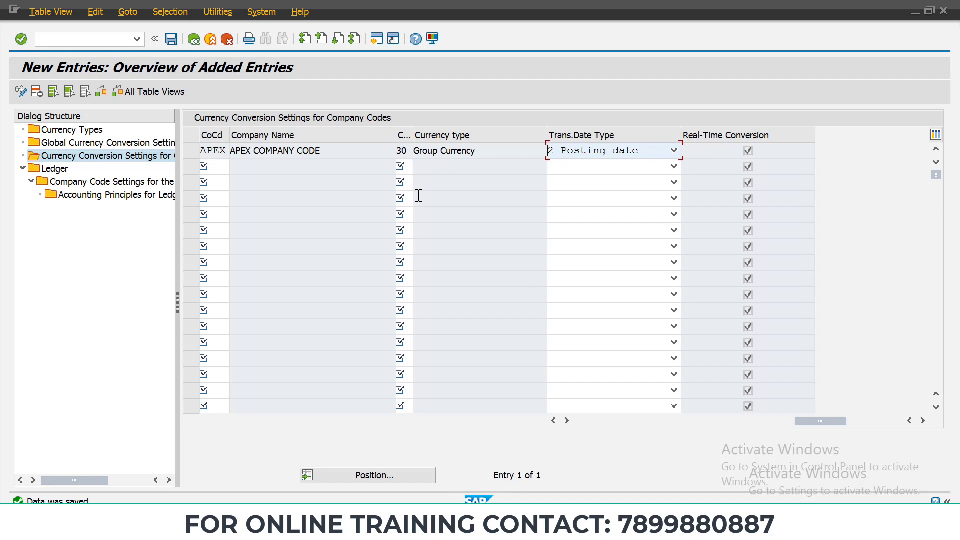
- Return to the G/L document, try again to post it, and restart document entry with a fresh header
key("Tab")
key("Tab")
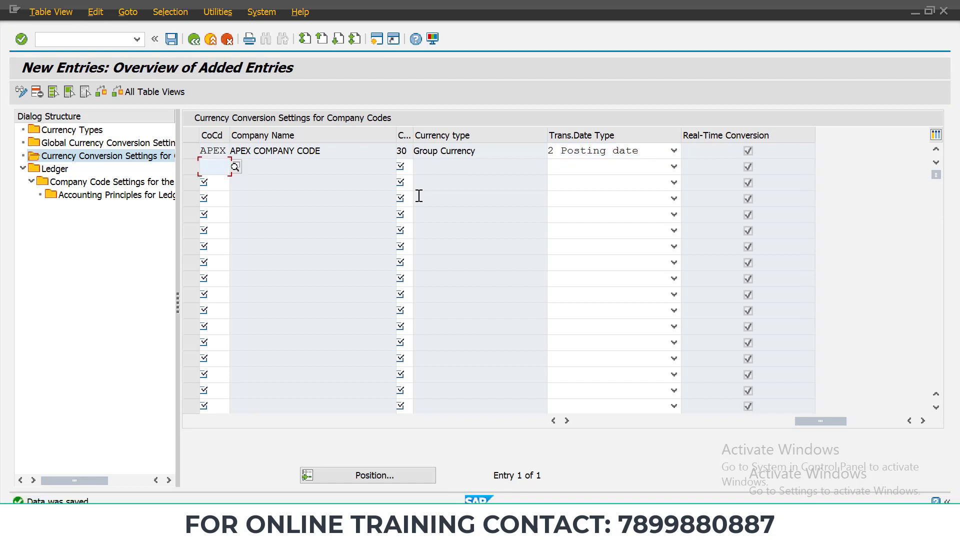
key("alt+Tab")
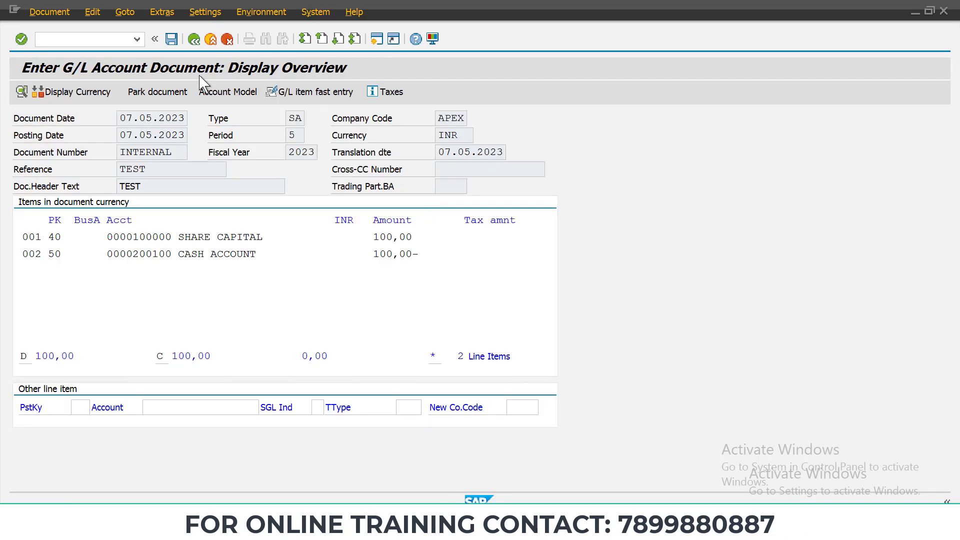
left_click(175, 43)
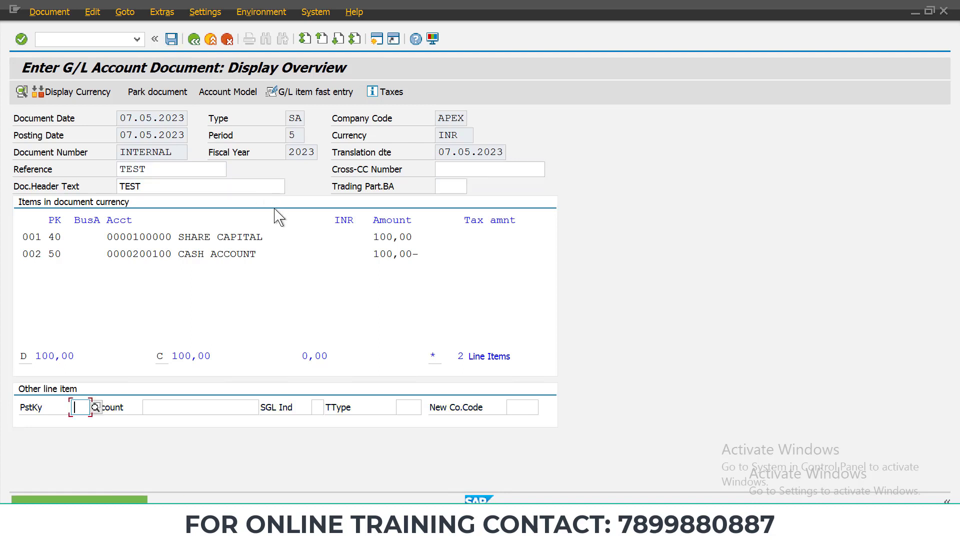
left_click(136, 39)
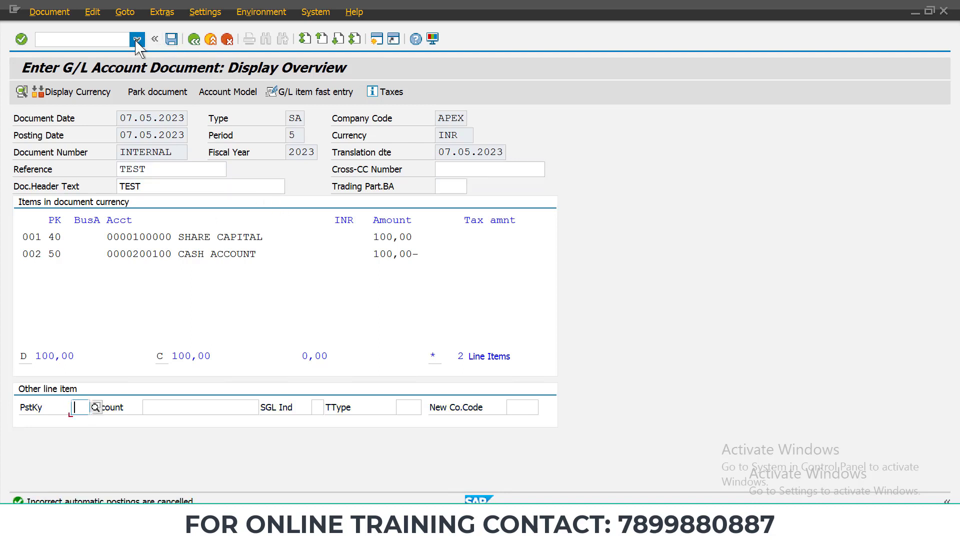
left_click(75, 66)
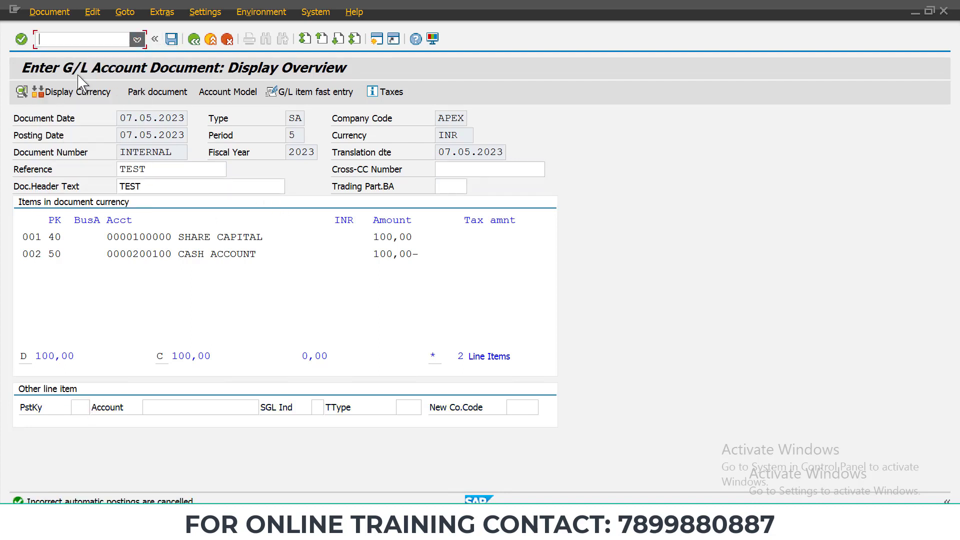
key("Return")
- Fill in the document header with document date 07.05.2023, type SA, reference TEST and header text TEST
left_click(165, 117)
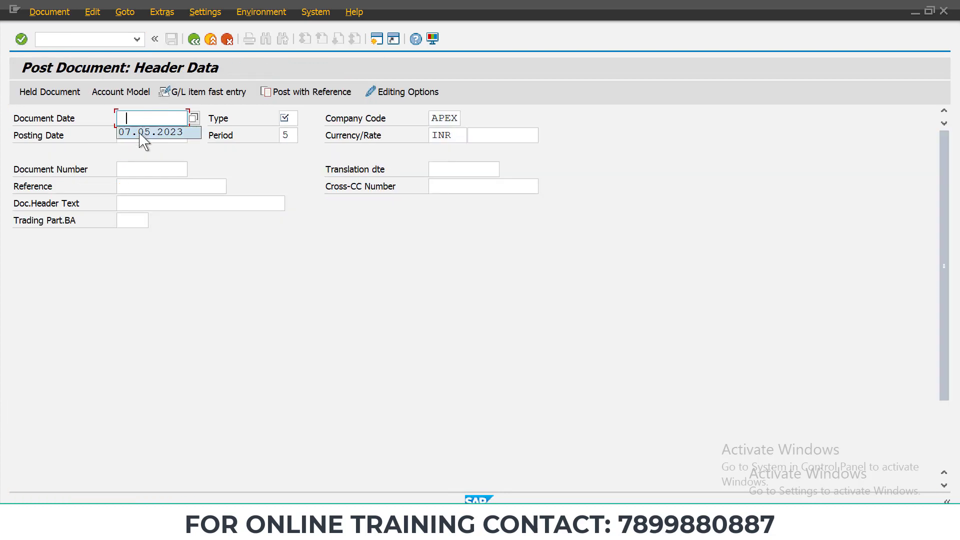
left_click(142, 133)
left_click(289, 119)
left_click(289, 131)
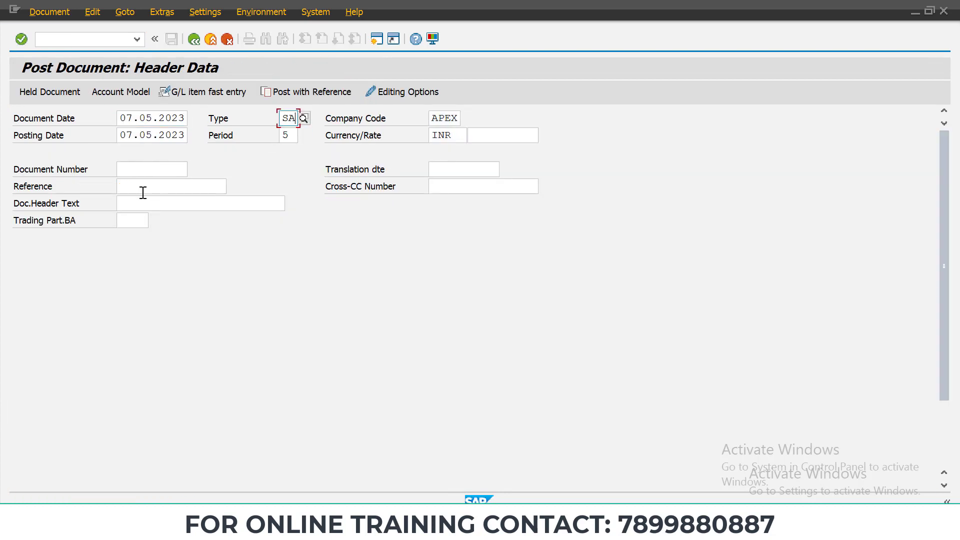
left_click(141, 188)
left_click(133, 203)
left_click(142, 203)
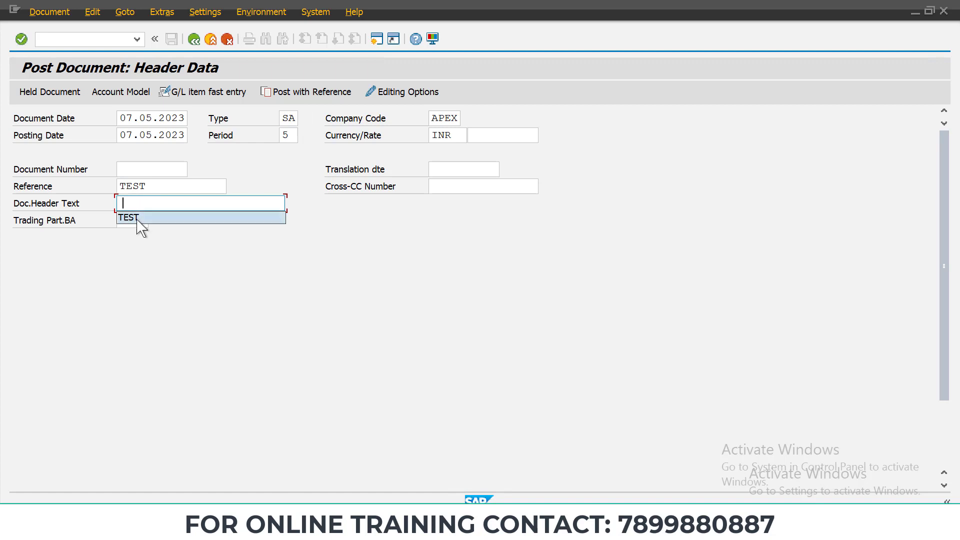
left_click(135, 219)
scroll(147, 442, "down", 3)
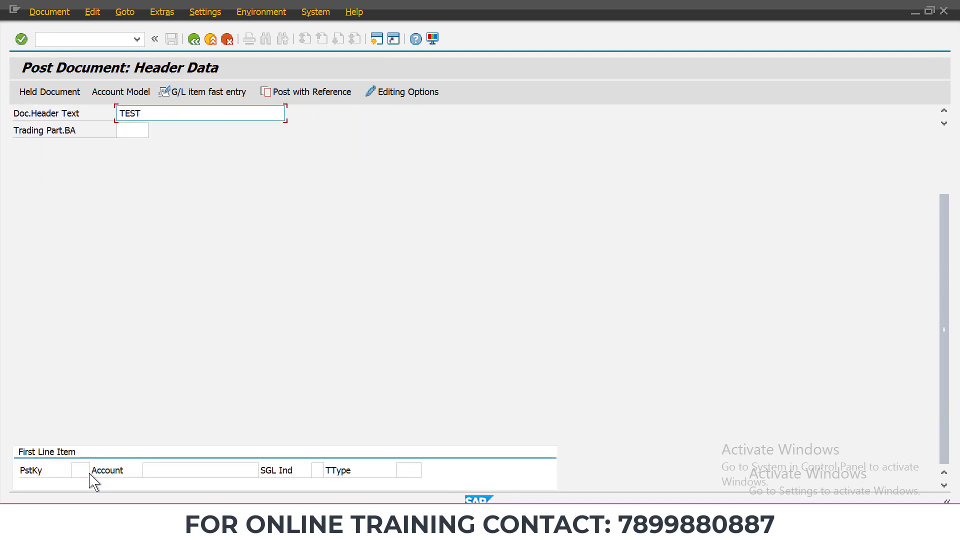
- Enter posting key 50 and G/L account 200100 for the first line item and try to continue past the document header
left_click(79, 465)
left_click(90, 496)
left_click(172, 467)
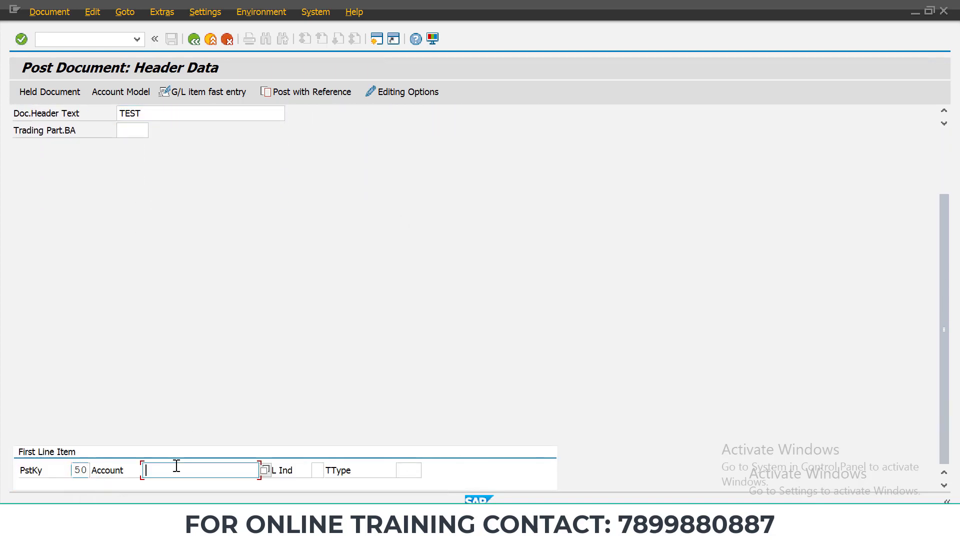
left_click(165, 484)
key("Return")
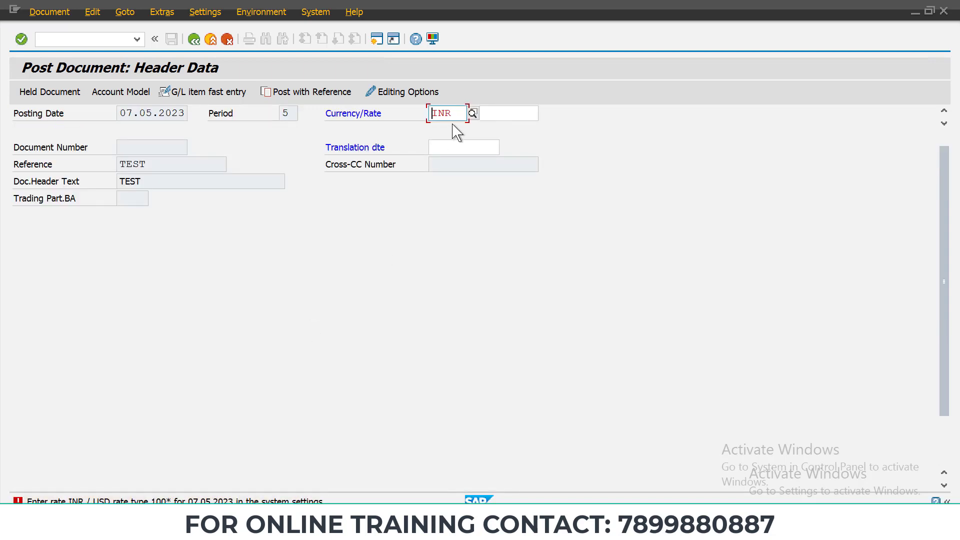
double_click(423, 112)
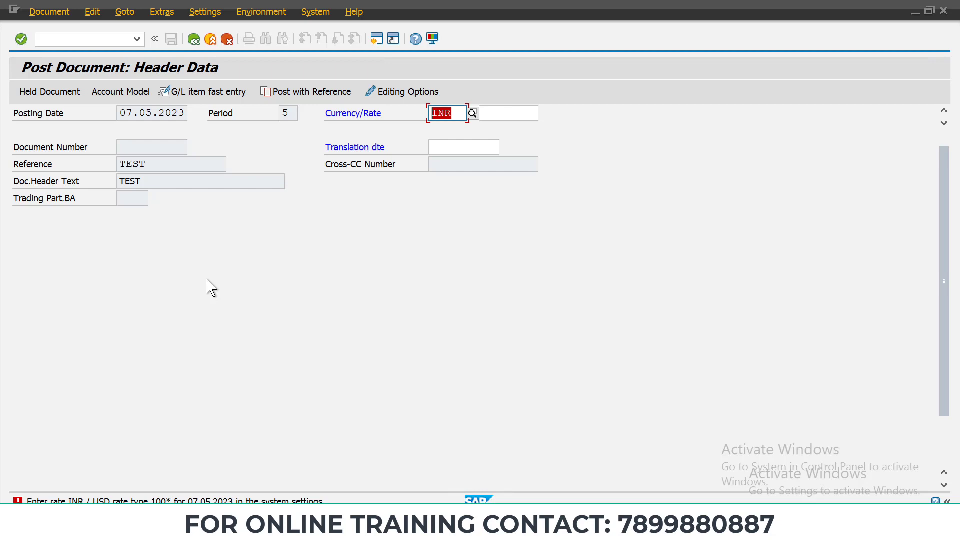
- In the currency conversion settings, set APEX's group currency exchange rate type to 1001 Current exchange rate and save it
key("alt+Tab")
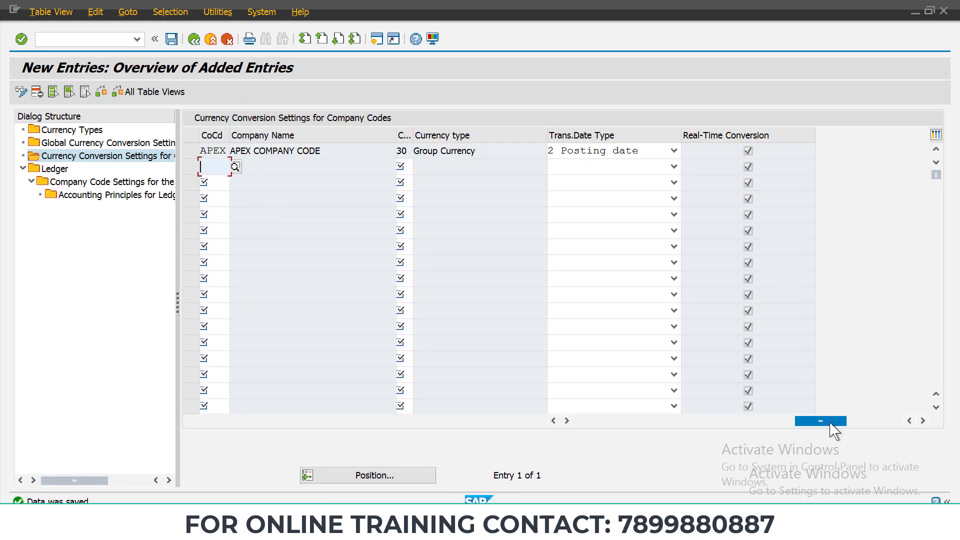
left_click_drag(828, 422, 560, 444)
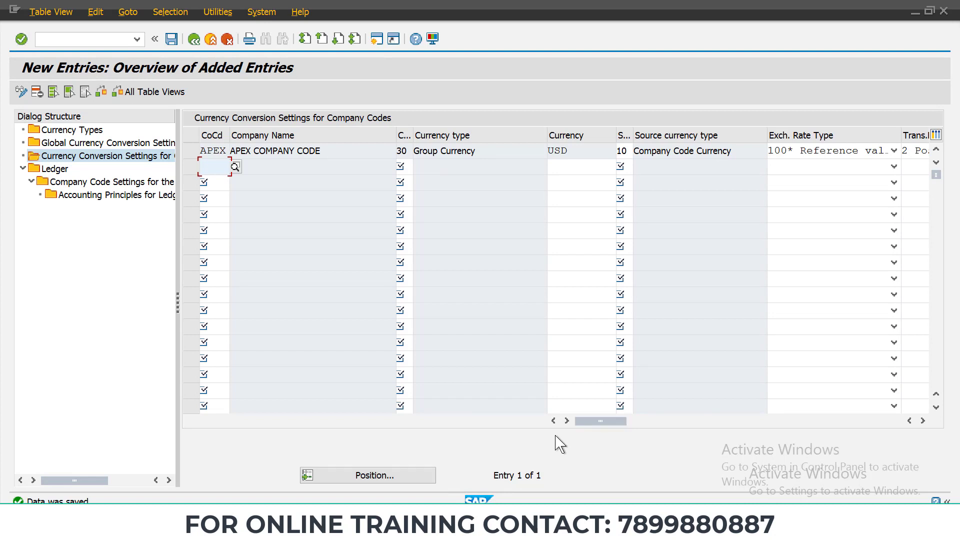
left_click(891, 155)
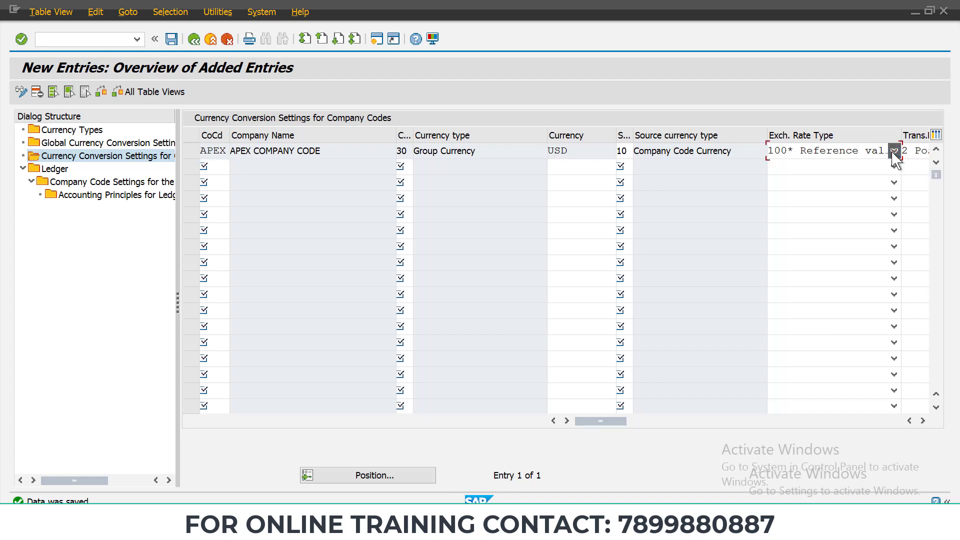
scroll(832, 255, "down", 1)
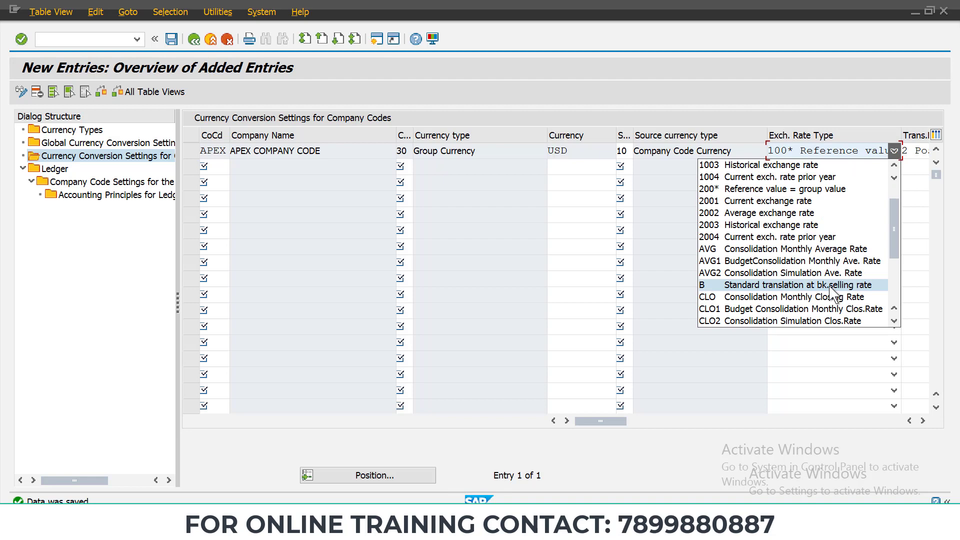
scroll(828, 295, "down", 4)
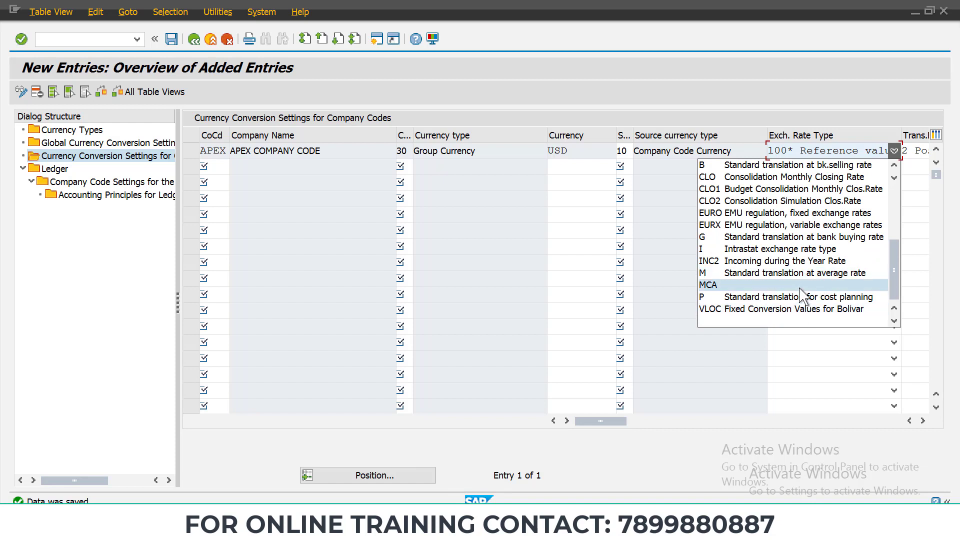
scroll(802, 295, "up", 5)
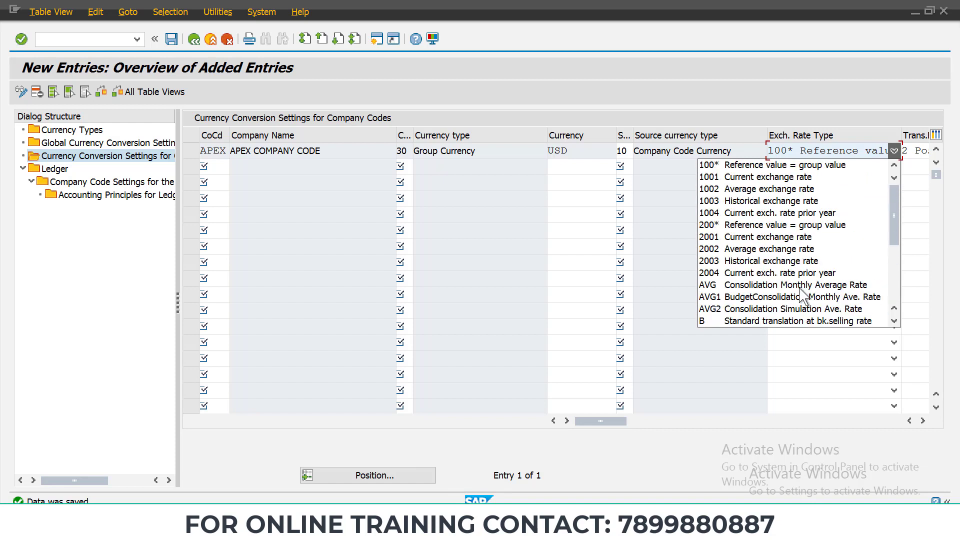
left_click(757, 178)
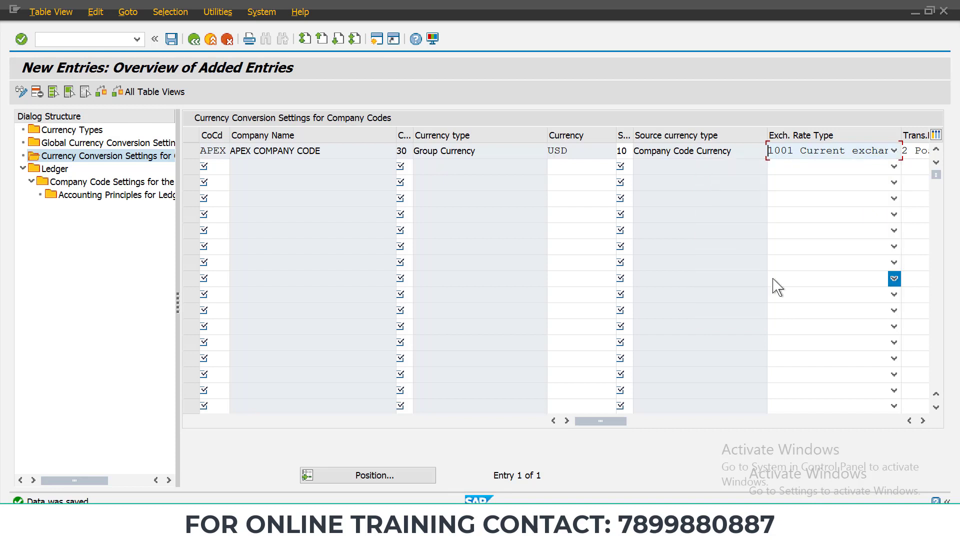
key("Return")
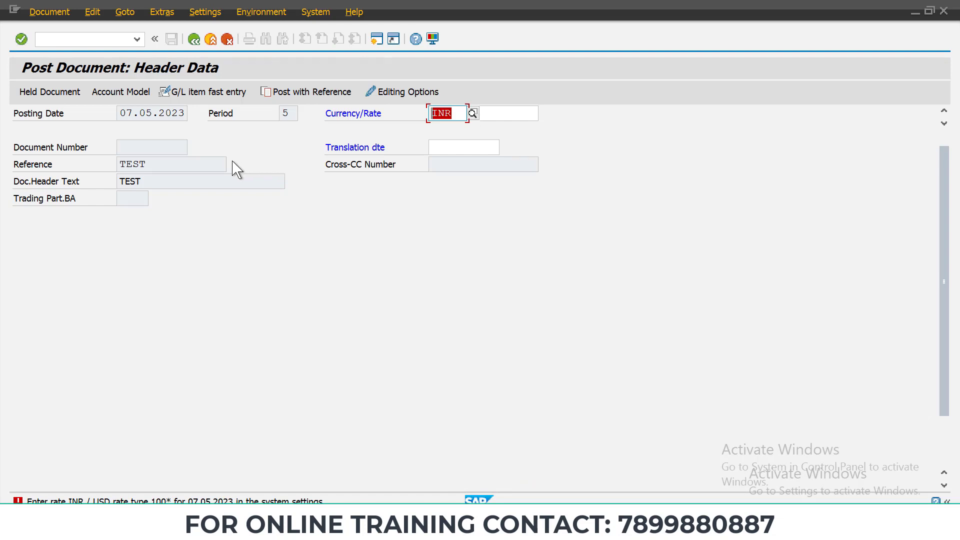
- Return to the G/L document, retry its header, and restart document entry with transaction /NFB01
key("Return")
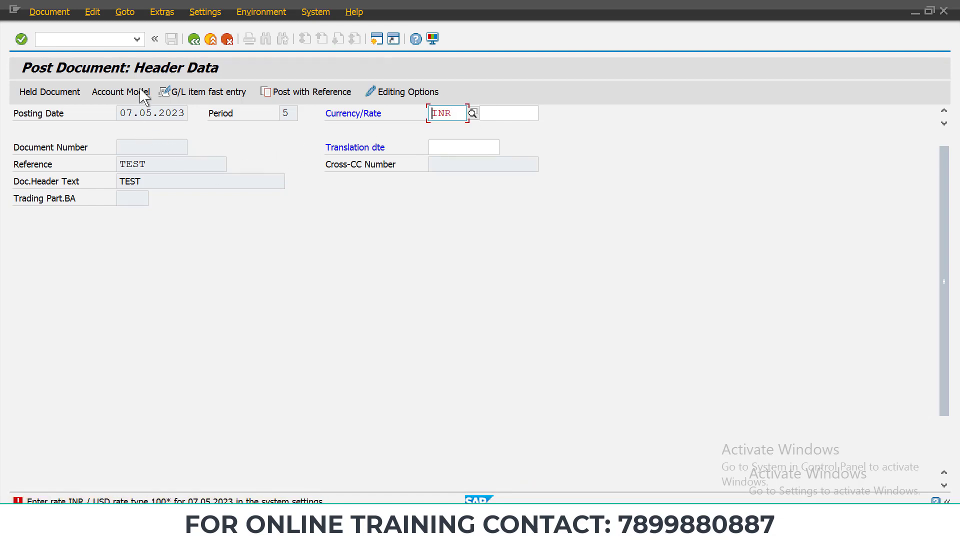
left_click(137, 39)
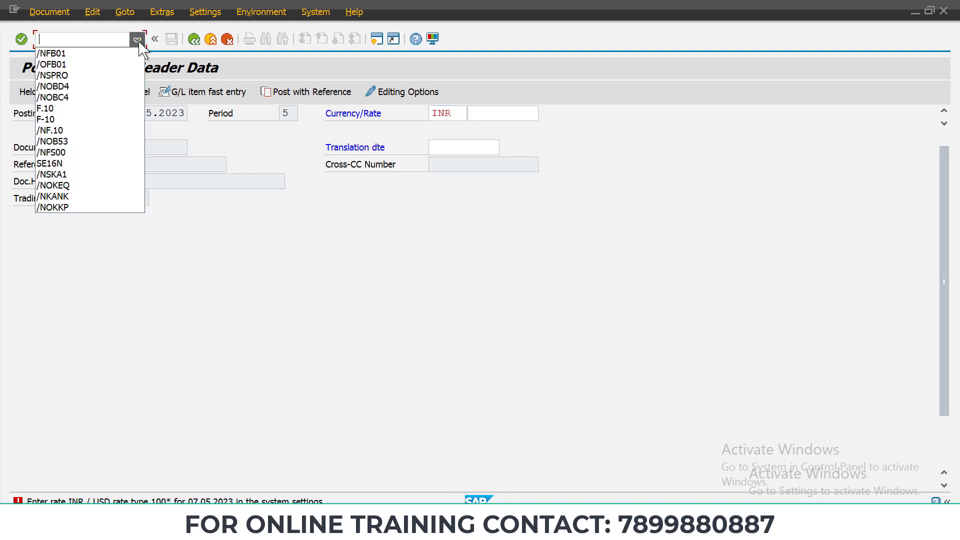
left_click(90, 54)
key("Return")
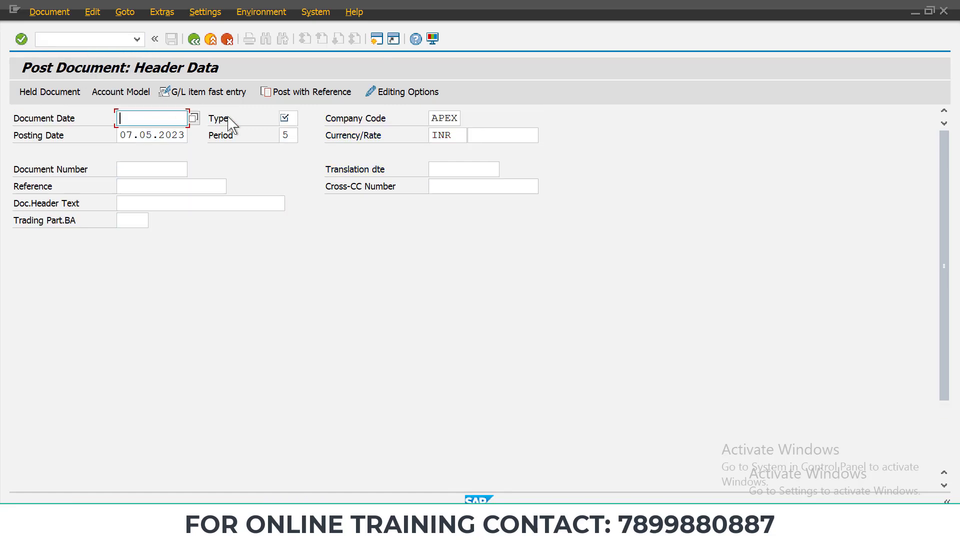
- Enter document date 07.05.2023, document type SA, reference TEST and header text TEST in the new document header
left_click(150, 134)
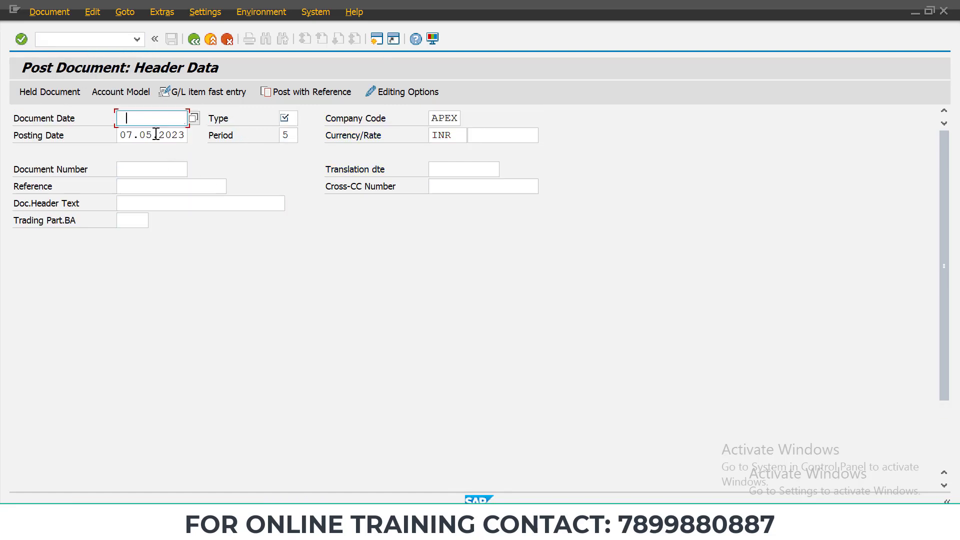
left_click(286, 118)
left_click(292, 133)
left_click(139, 182)
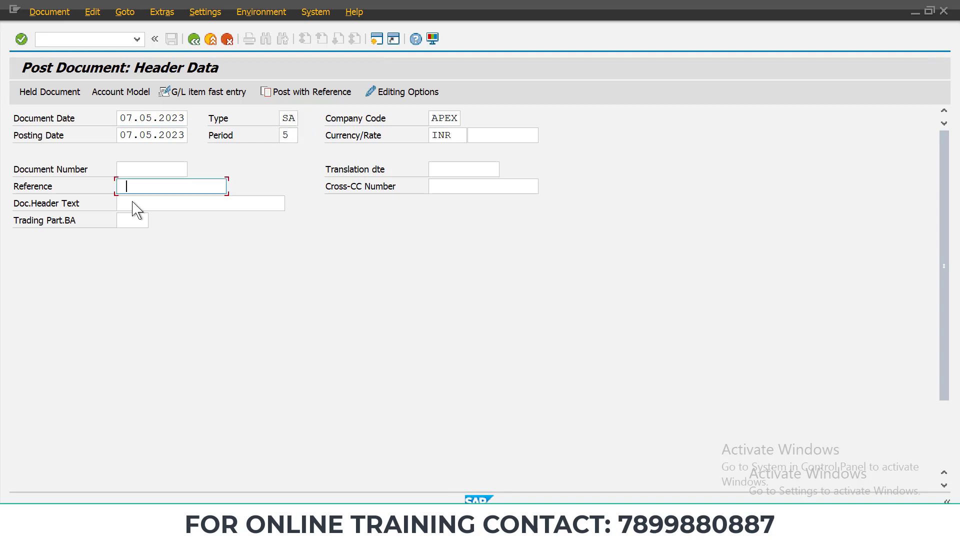
left_click(131, 201)
left_click(134, 207)
left_click(131, 218)
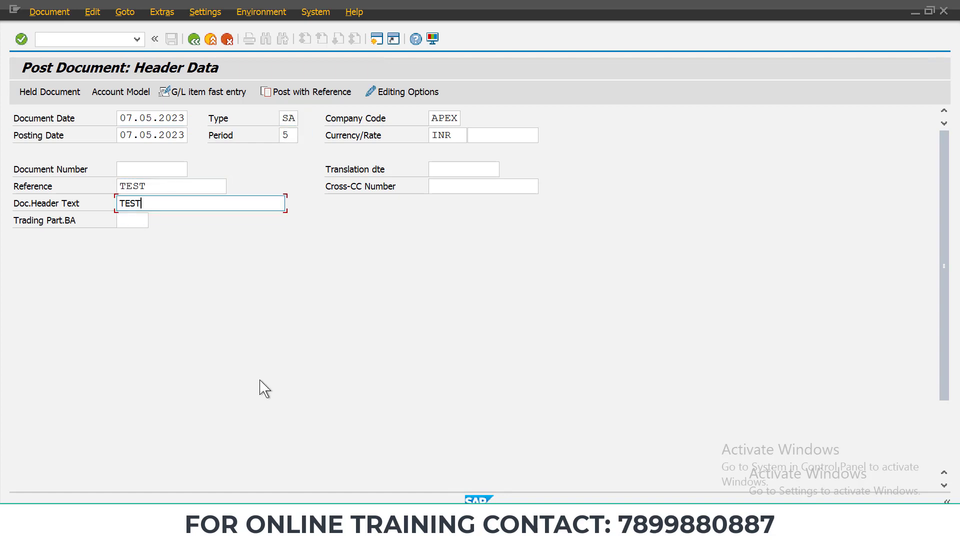
- Start the first line item again with posting key 50 and G/L account 200100, and submit the header data
scroll(258, 400, "down", 3)
left_click(82, 470)
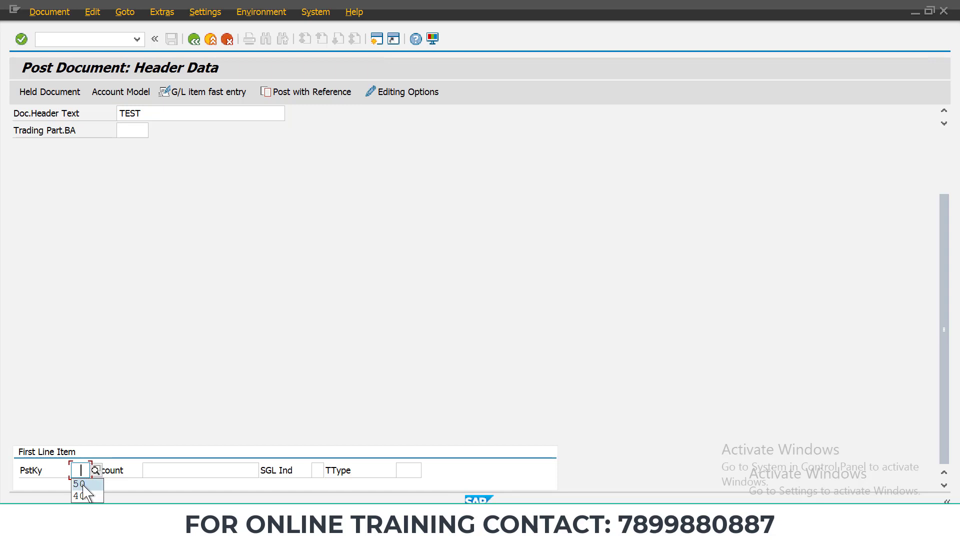
left_click(80, 483)
left_click(153, 471)
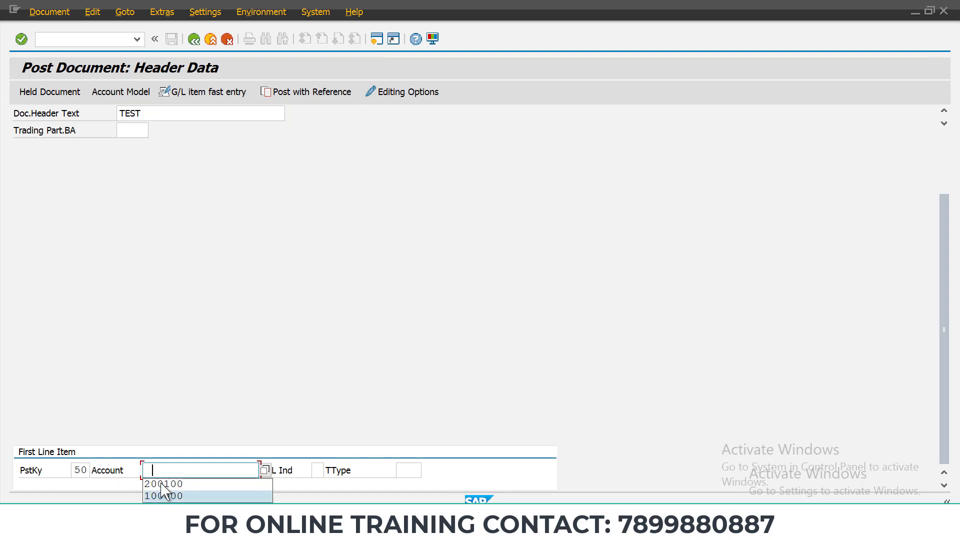
left_click(165, 484)
key("Return")
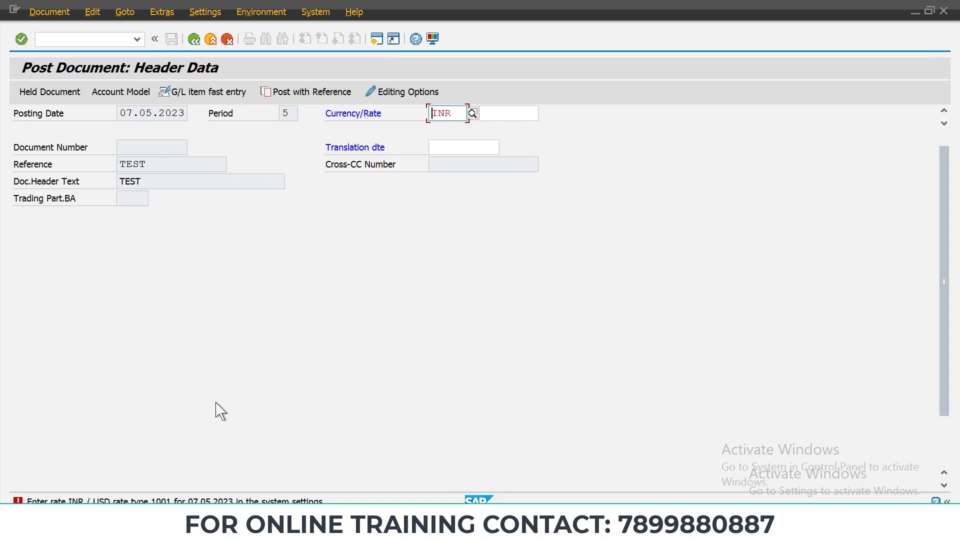
- Switch back to the currency conversion settings, set APEX's exchange rate type to 2001 Current exchange rate, and save the entry
key("alt+Tab")
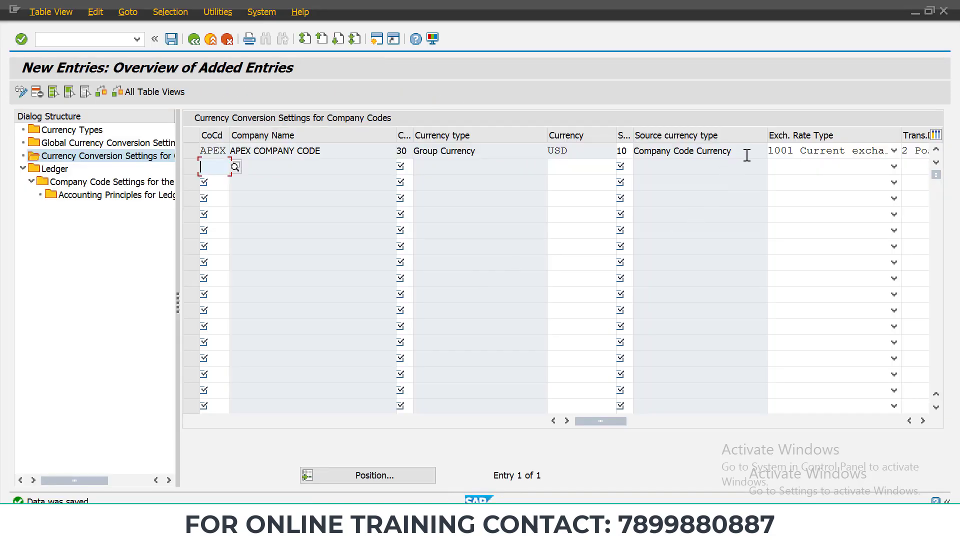
left_click(894, 150)
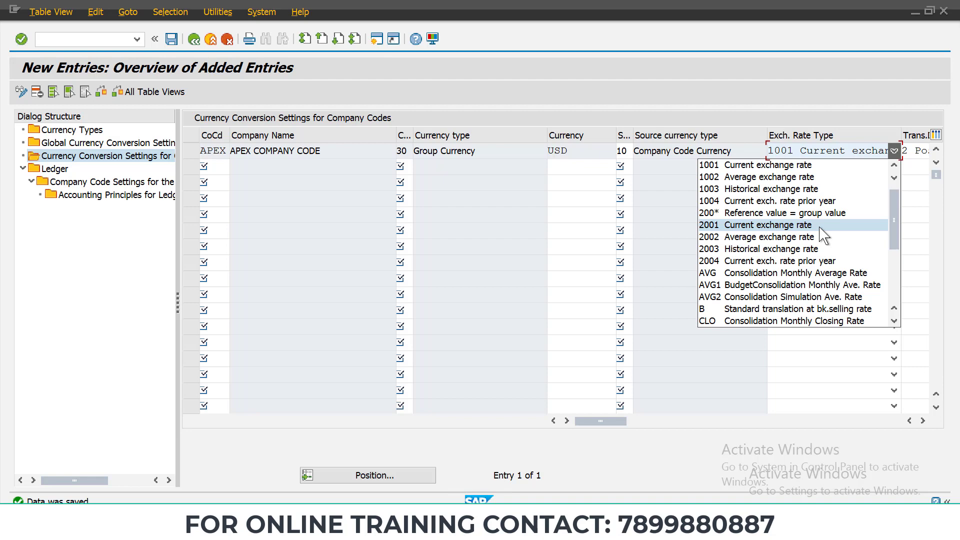
scroll(823, 235, "down", 4)
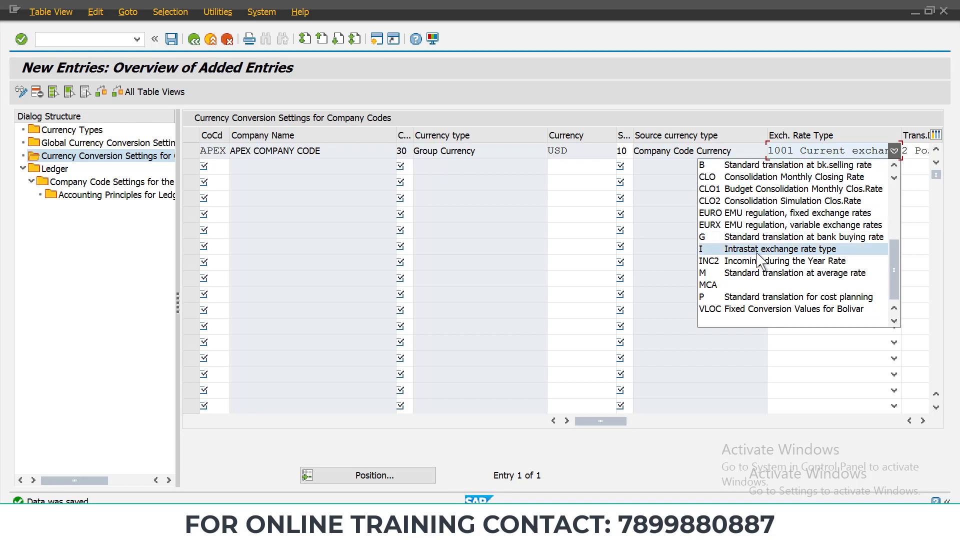
scroll(775, 307, "up", 5)
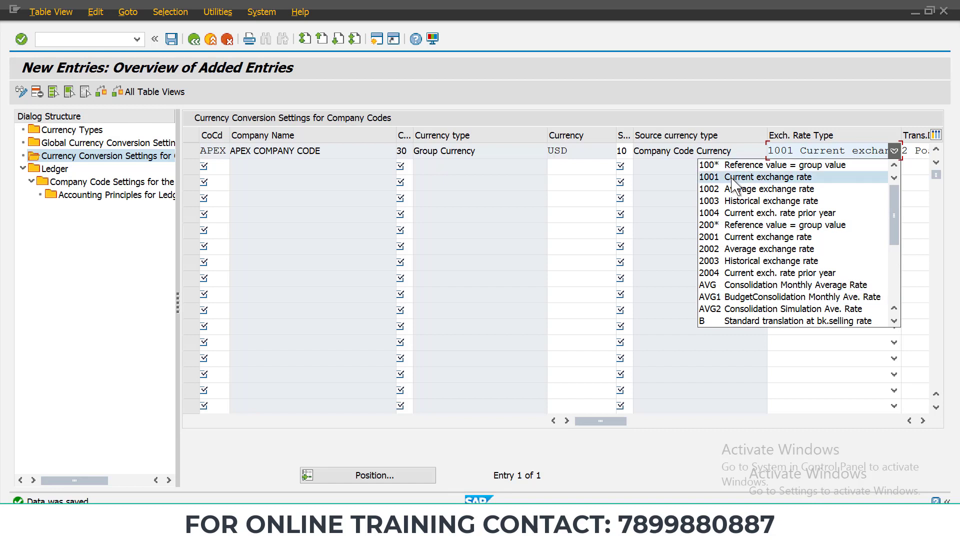
left_click(735, 239)
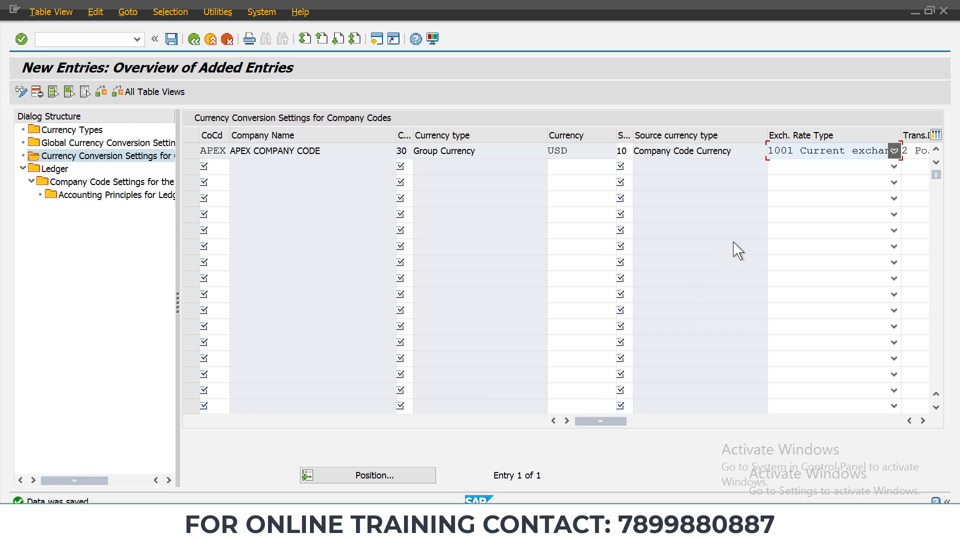
key("Return")
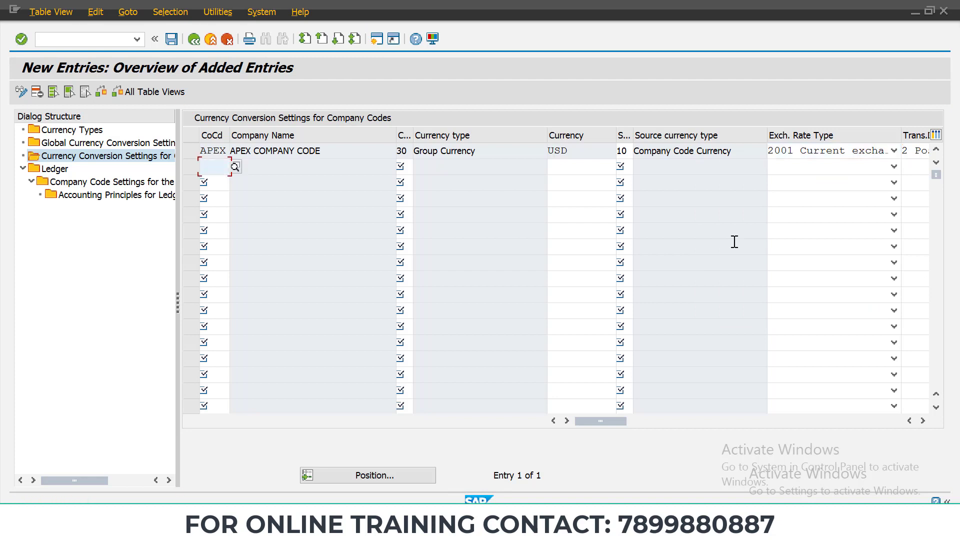
left_click(50, 11)
left_click(369, 100)
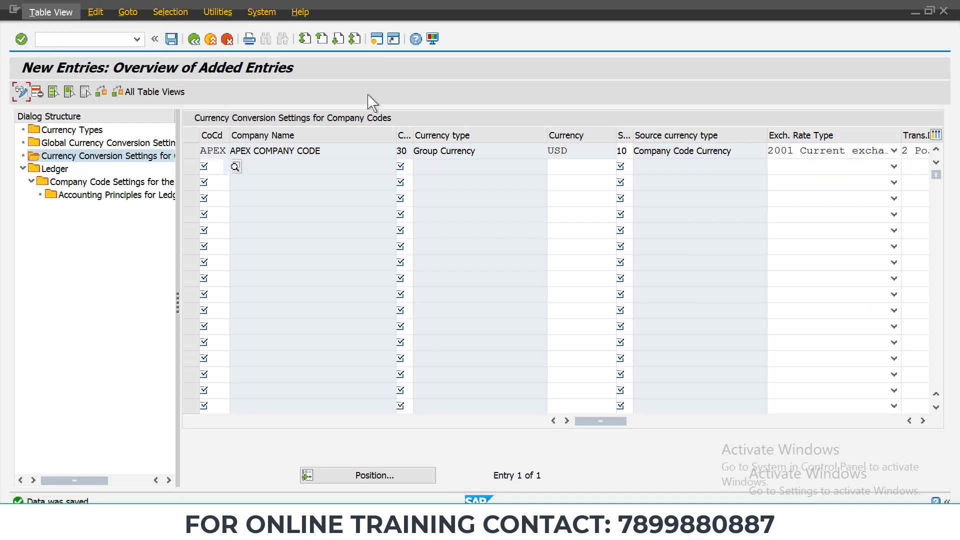
- Go back to the company code overview, check company code 1010's rate type, and save APEX with M Standard translation at average rate
left_click(193, 40)
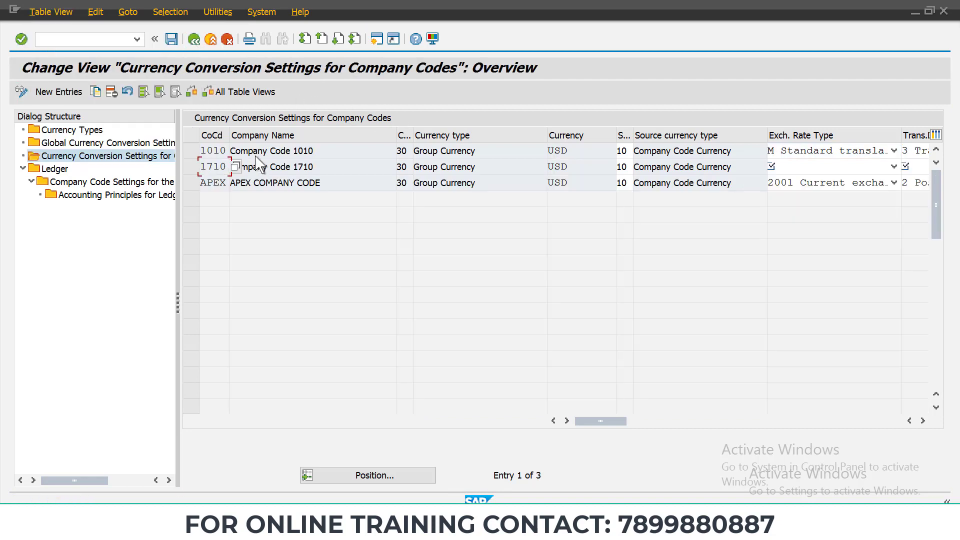
left_click(894, 151)
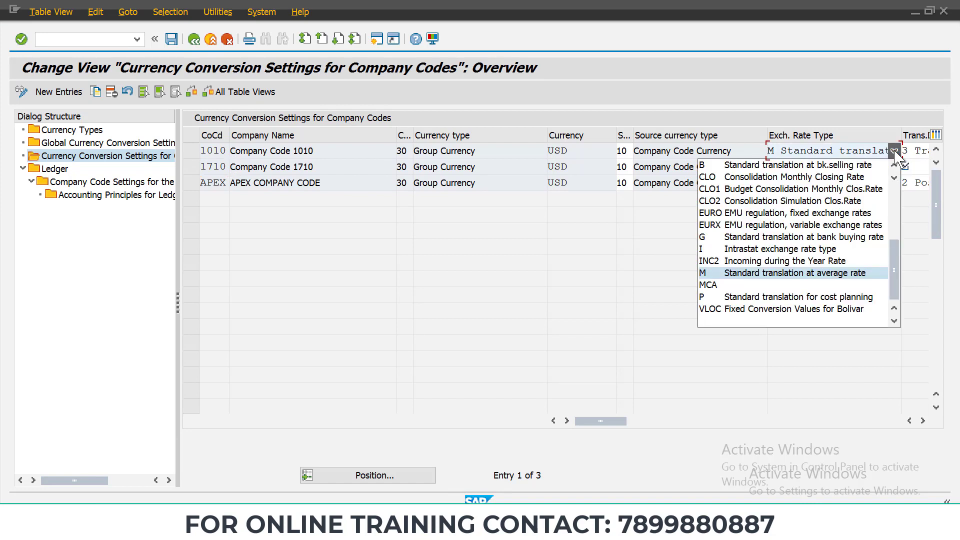
left_click(894, 151)
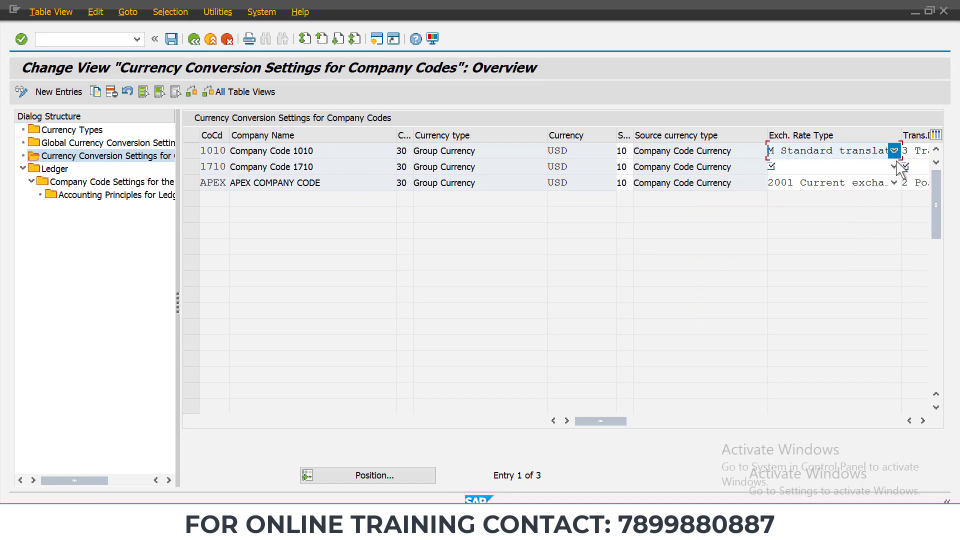
left_click(894, 183)
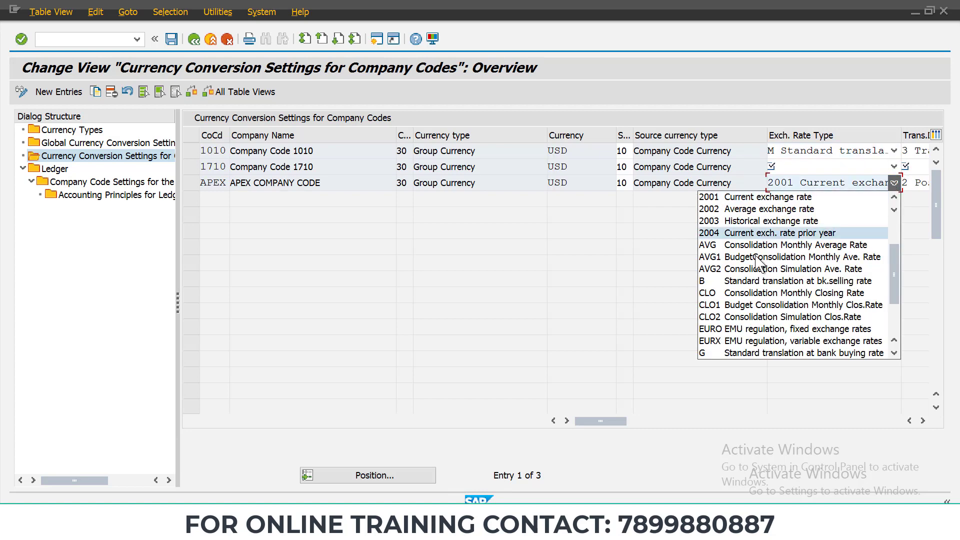
scroll(759, 262, "up", 2)
scroll(760, 267, "down", 4)
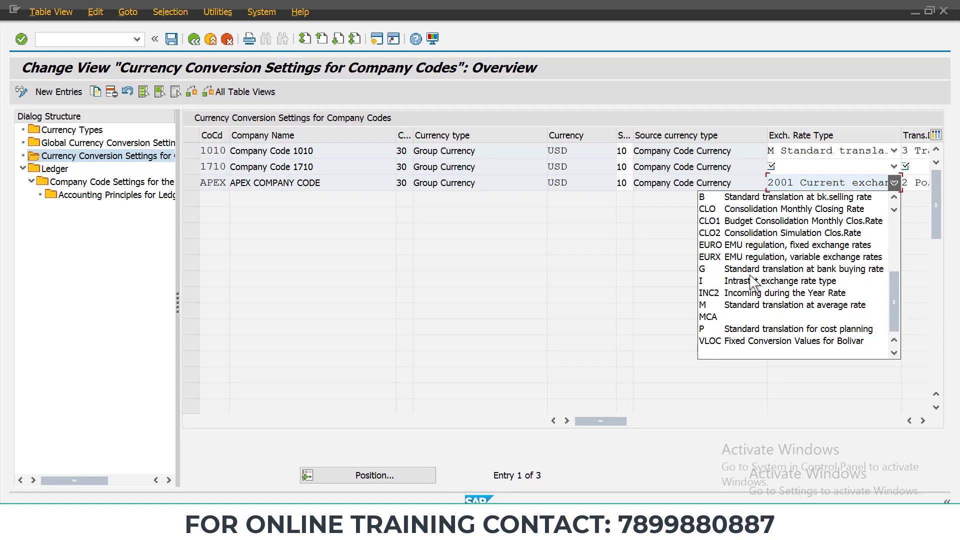
left_click(750, 304)
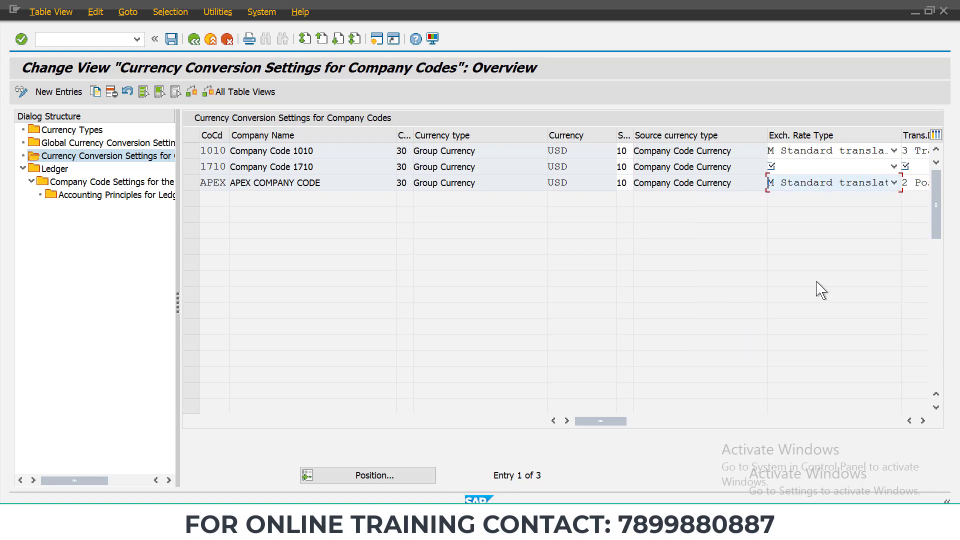
key("ctrl+s")
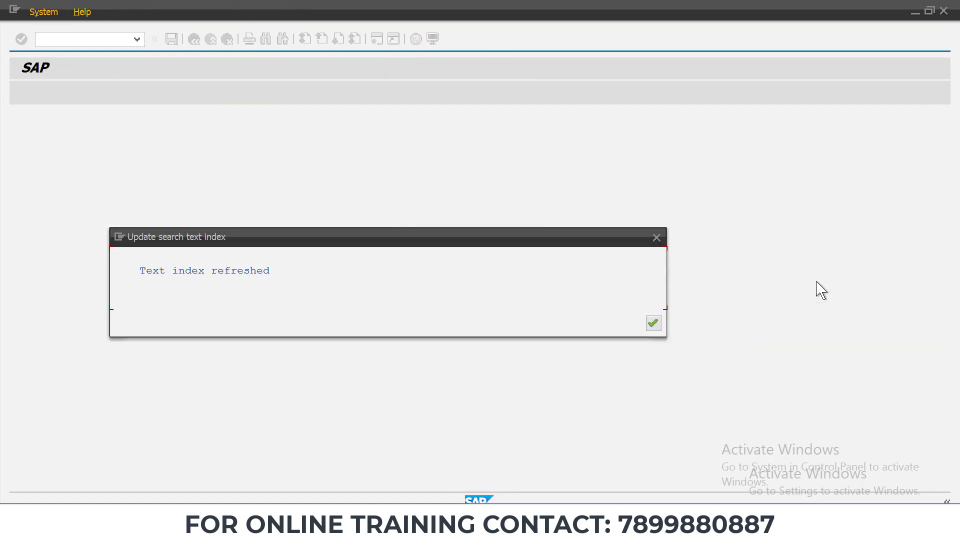
key("Return")
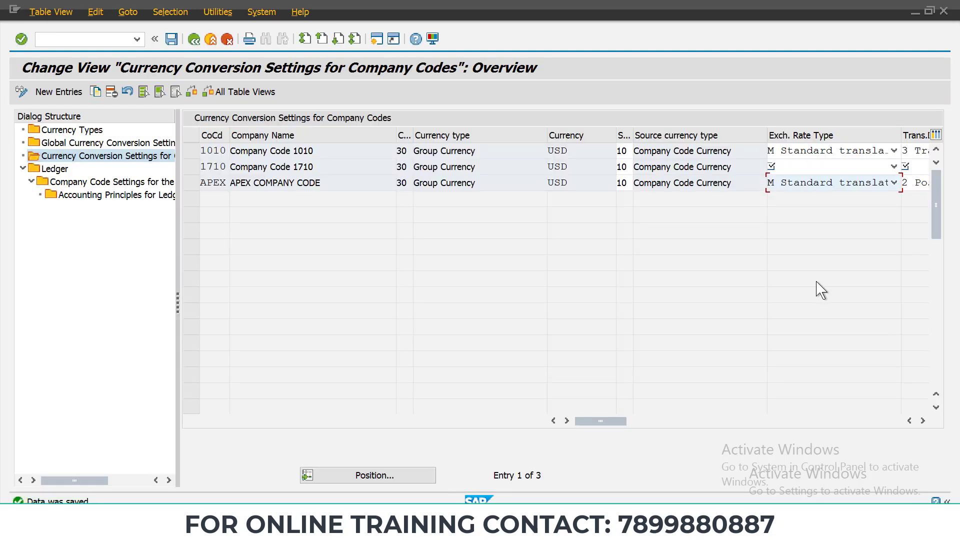
- Switch back to the document posting session and start transaction FB01 afresh
key("alt+Tab")
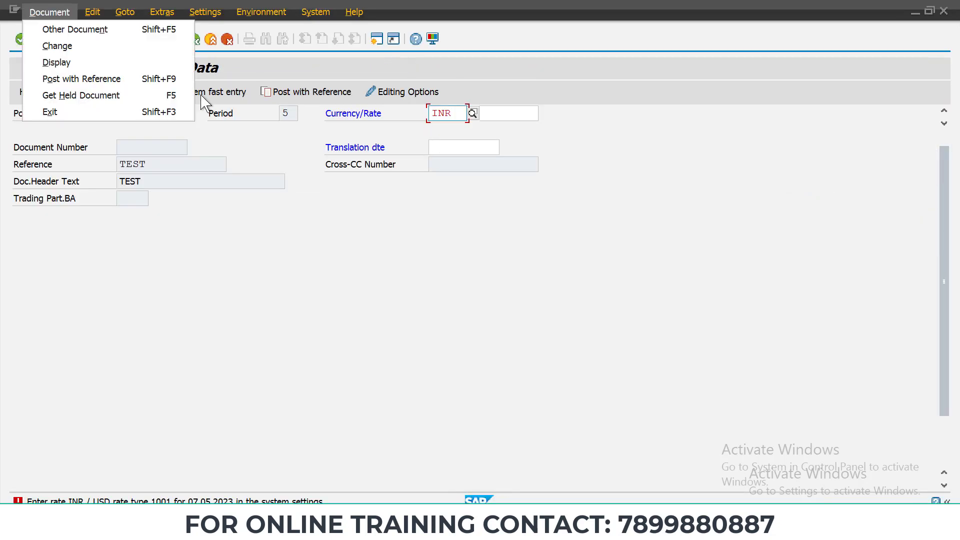
key("Escape")
left_click(138, 40)
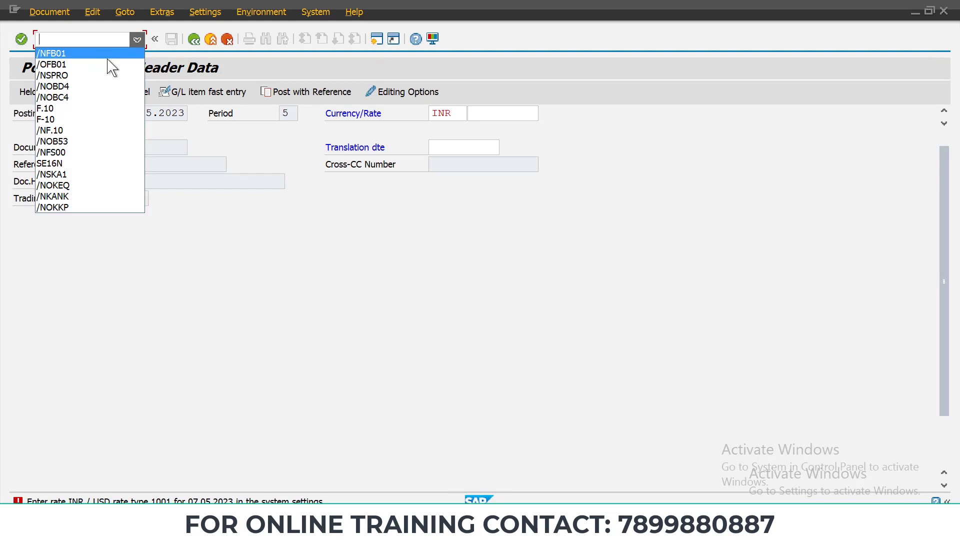
left_click(111, 64)
key("Return")
- Enter document date 07.05.2023, type SA, reference TEST and header text TEST in the fresh document header, and submit it
left_click(128, 120)
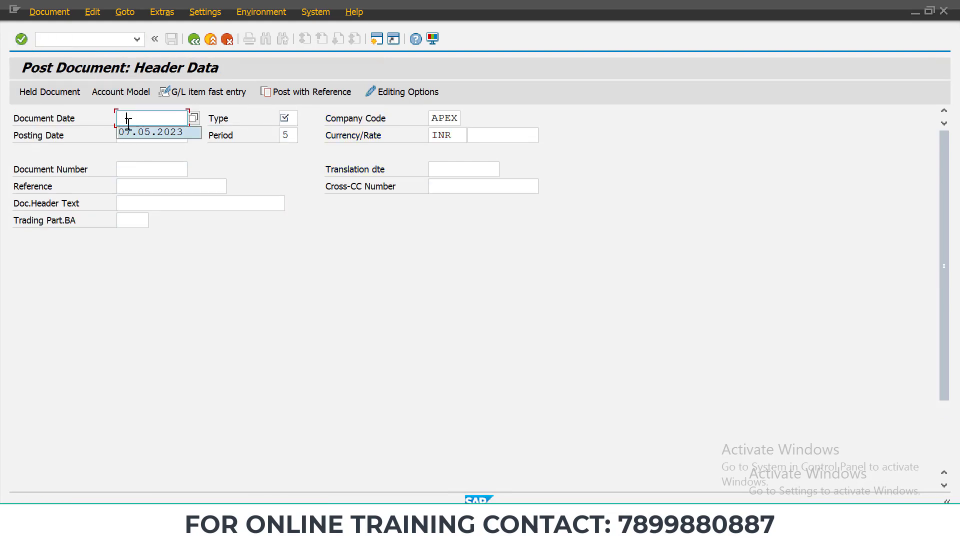
left_click(128, 133)
left_click(288, 118)
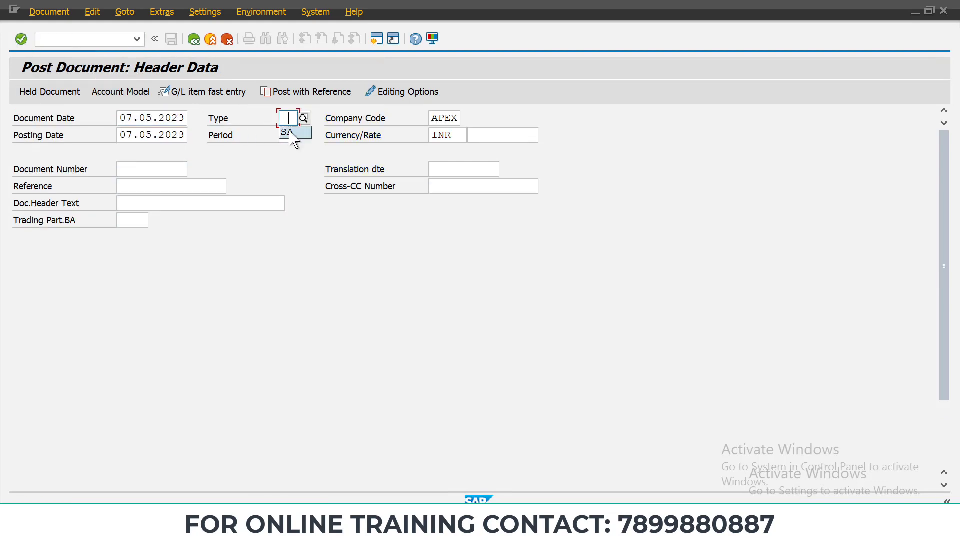
left_click(137, 185)
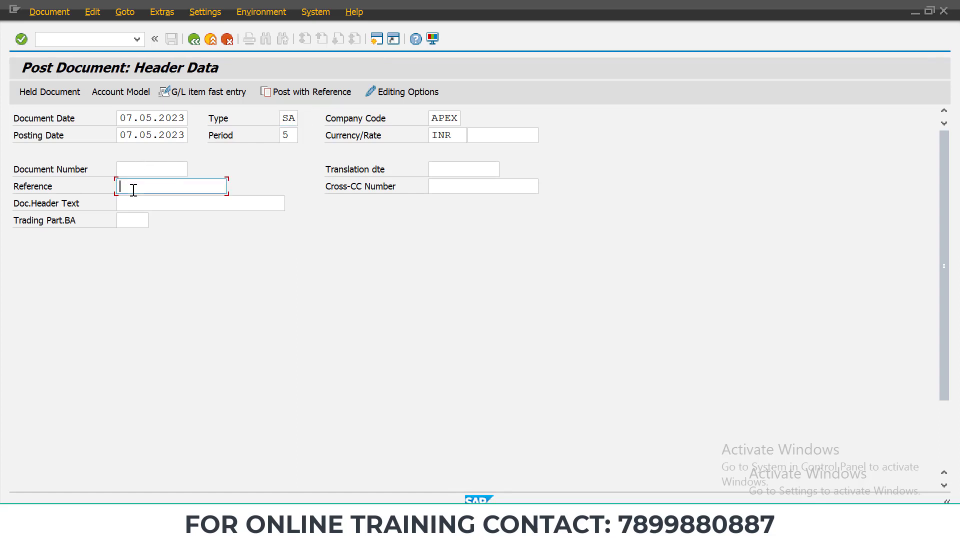
left_click(132, 200)
left_click(132, 204)
left_click(128, 218)
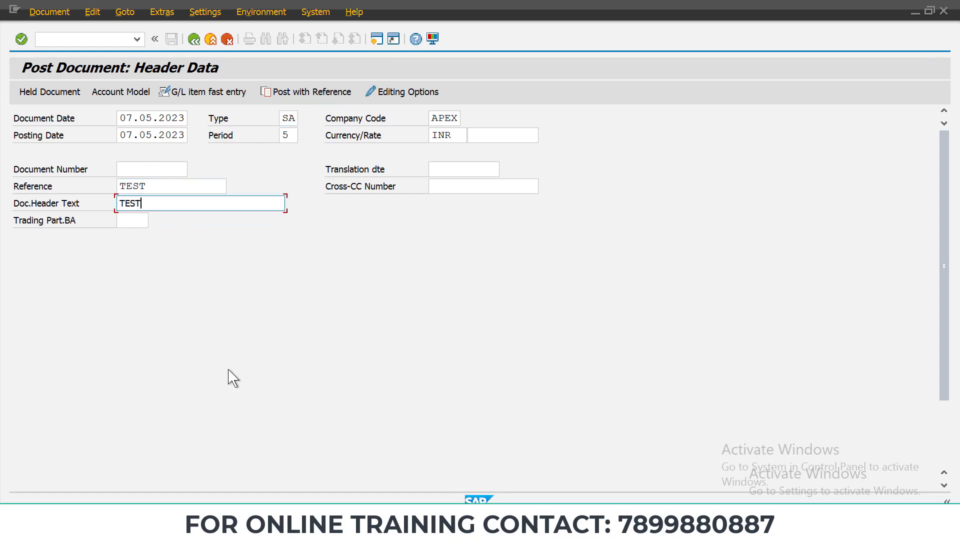
key("Return")
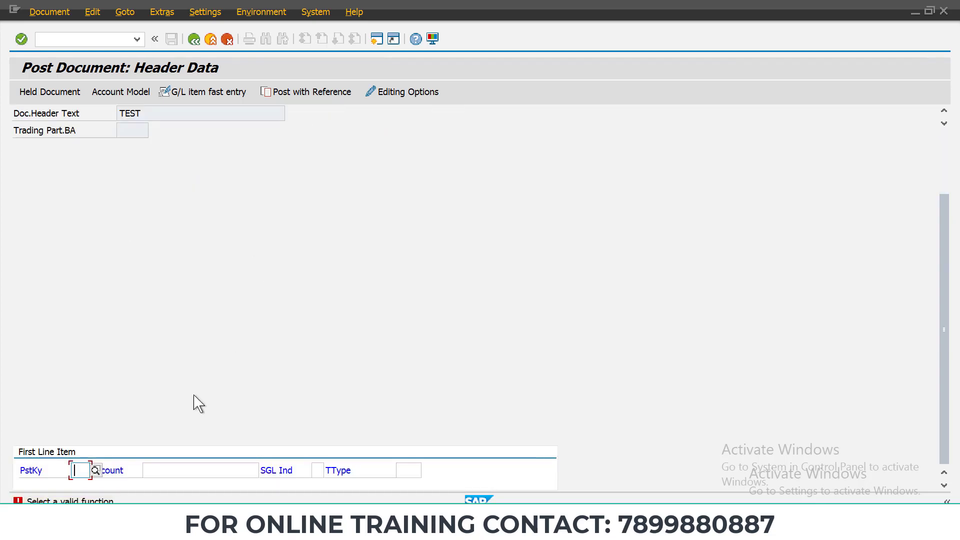
- Start the first line item with posting key 50 and G/L account 200100
left_click(82, 470)
left_click(80, 483)
left_click(167, 470)
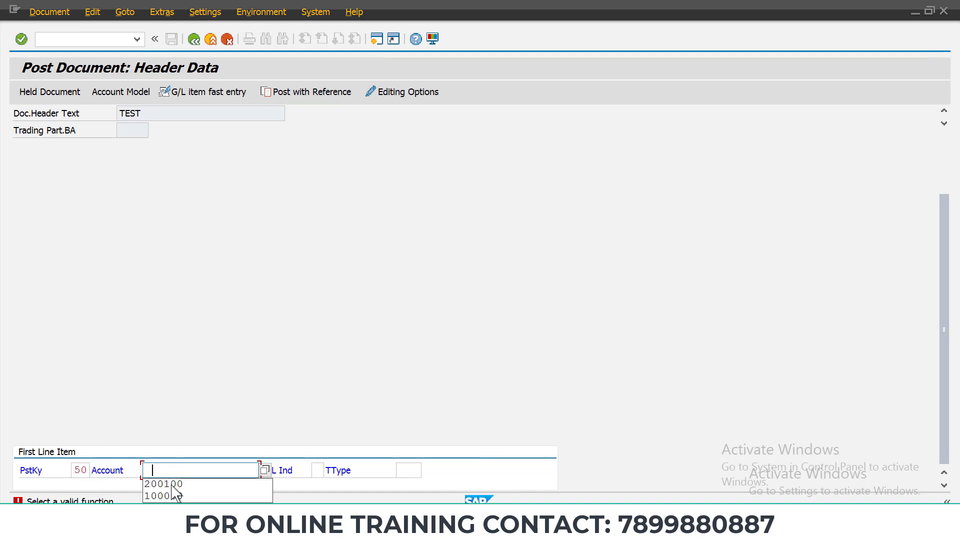
left_click(165, 483)
key("Return")
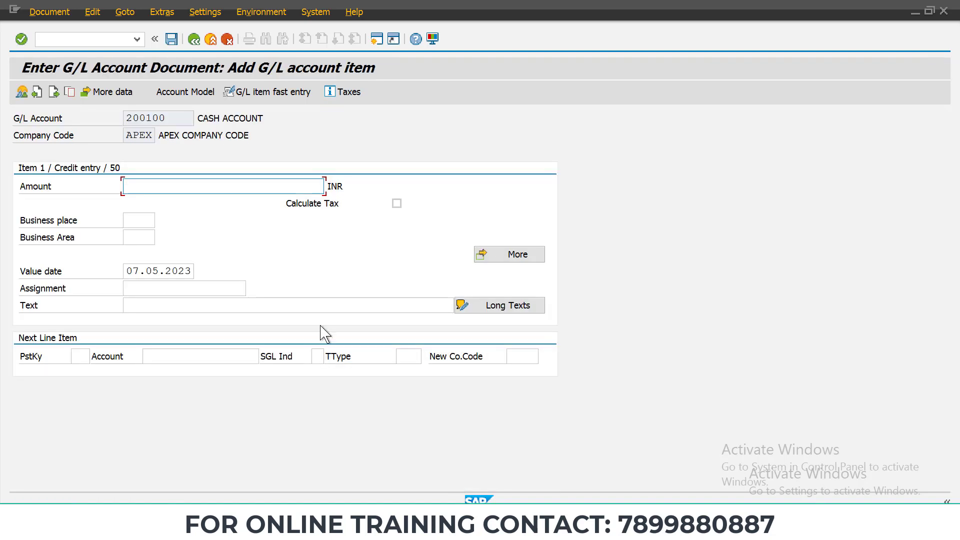
- Enter amount 100, text TEST and business area ABA1 for the cash account credit item, and validate it
left_click(185, 192)
left_click(150, 200)
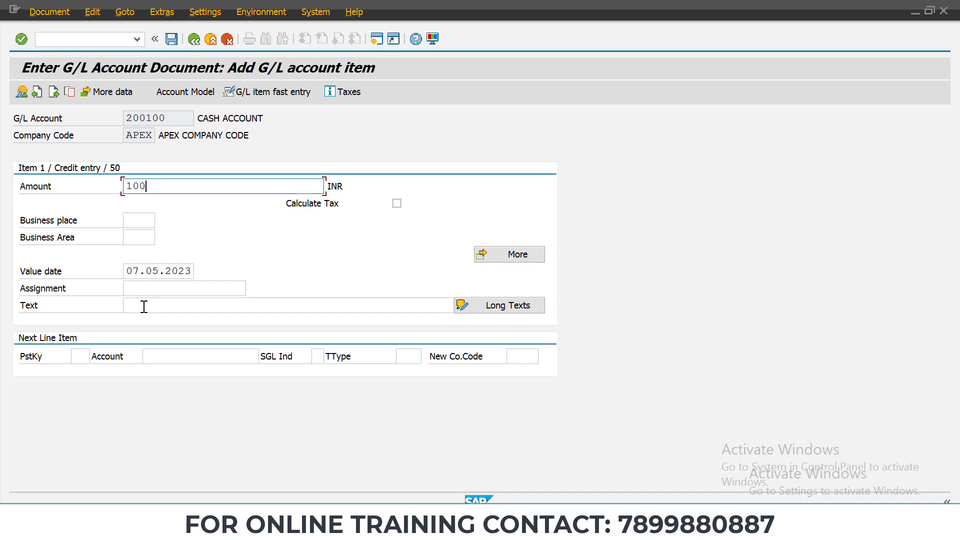
left_click(144, 306)
left_click(140, 319)
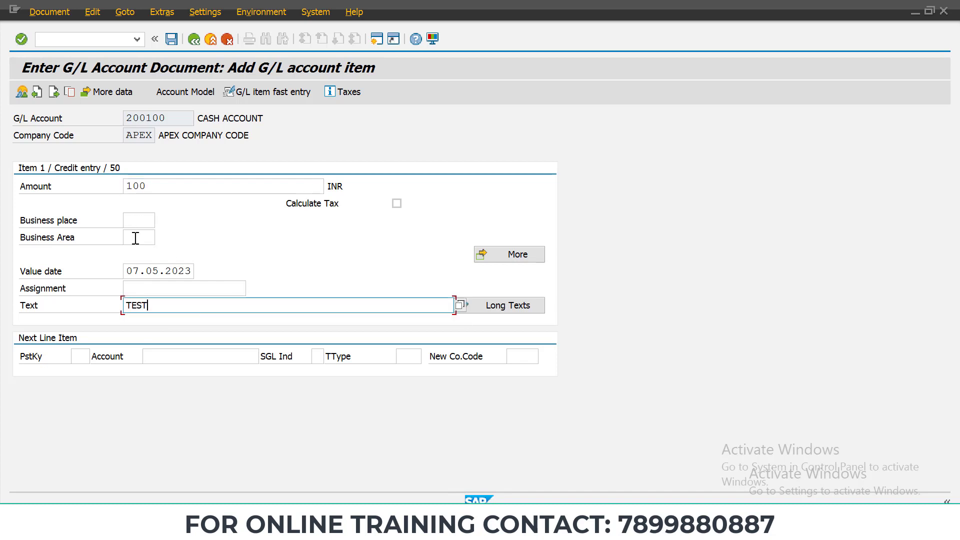
left_click(135, 238)
left_click(138, 253)
key("Return")
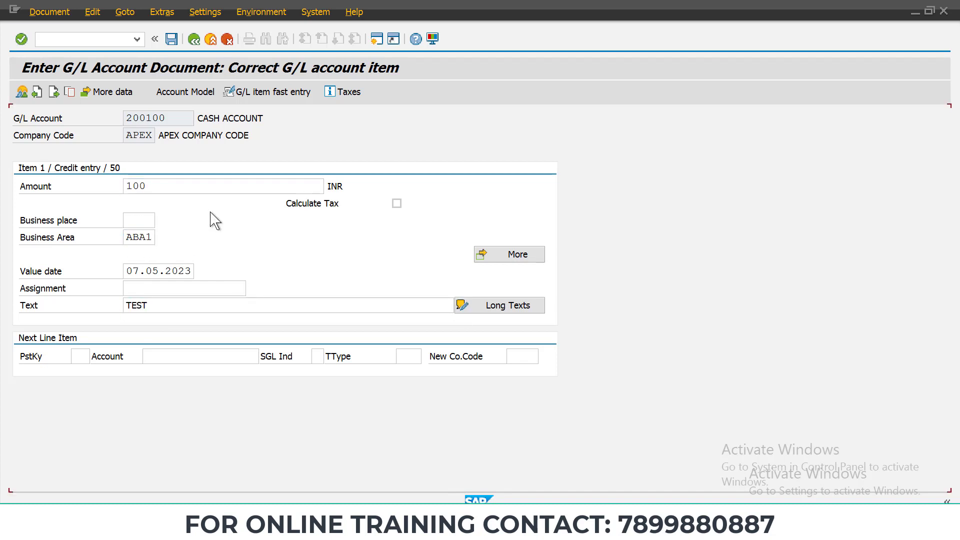
- Add the next line item with posting key 40 and G/L account 100000
left_click(82, 356)
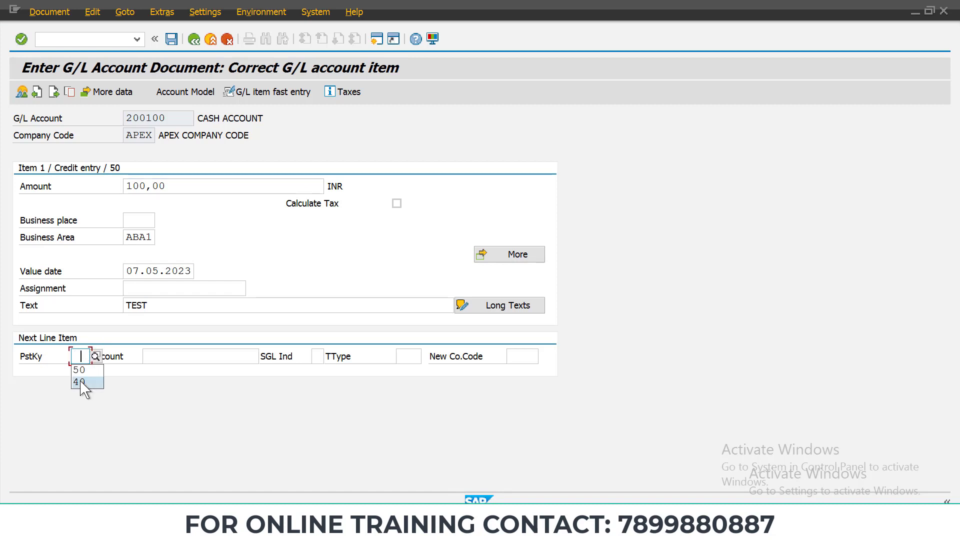
left_click(83, 384)
left_click(167, 356)
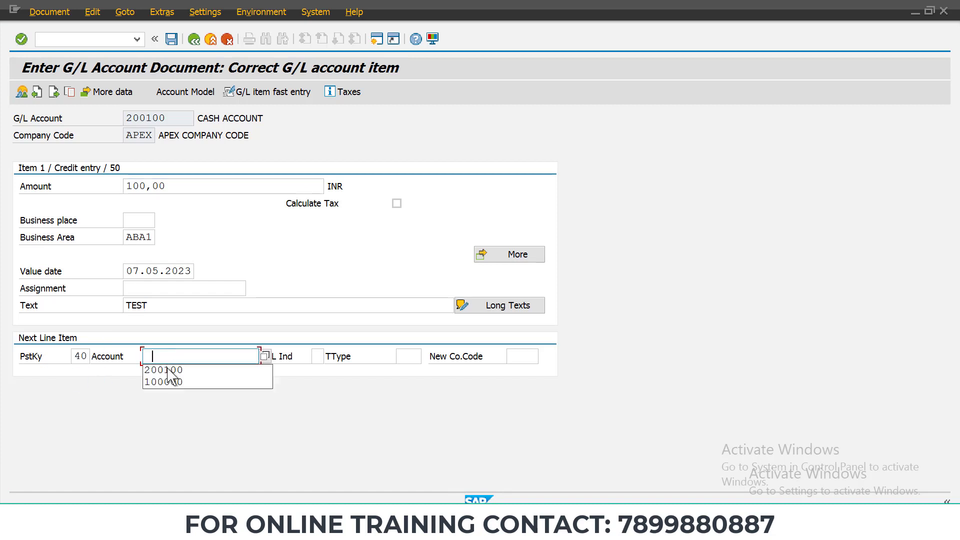
left_click(165, 384)
key("Return")
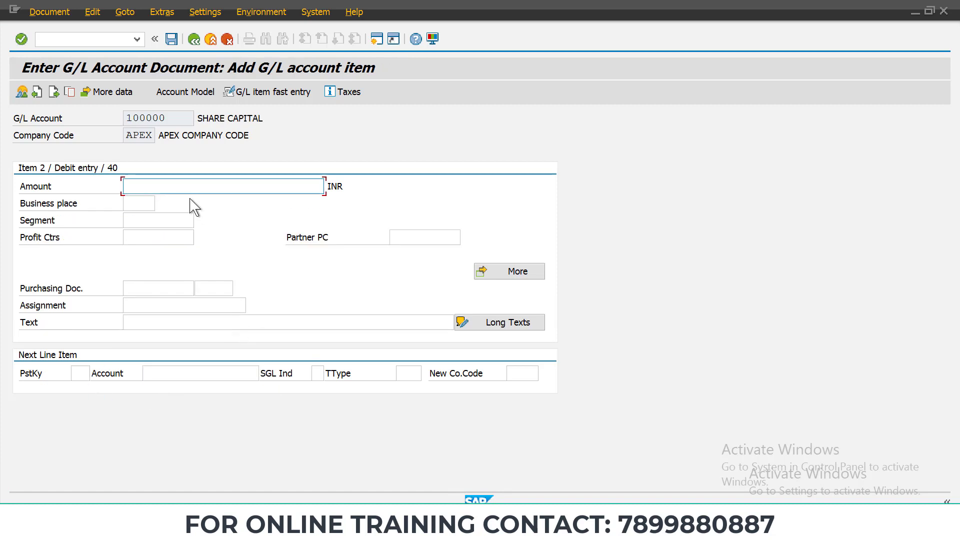
- Enter amount 100 and text TEST for the share capital debit item, open the document overview and post the document
left_click(163, 200)
left_click(136, 325)
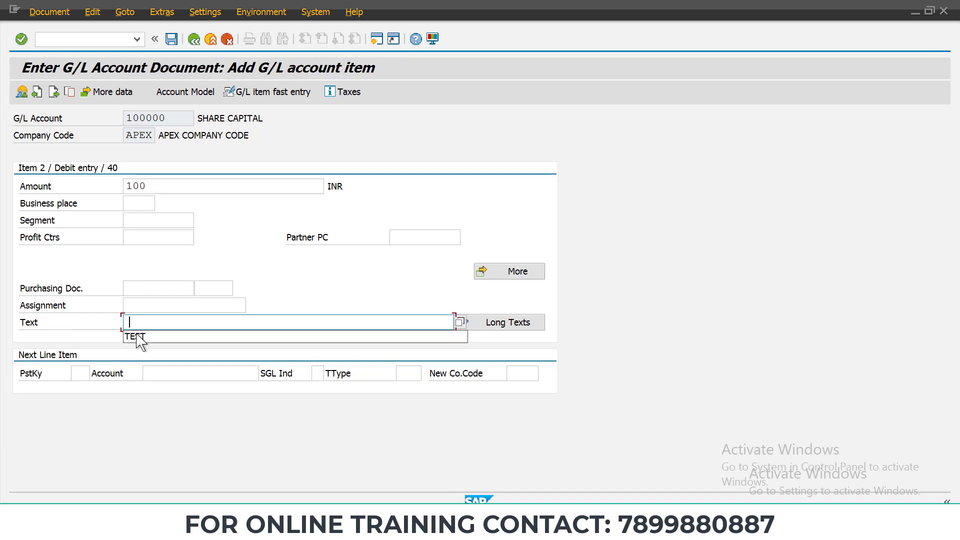
left_click(136, 338)
left_click(20, 94)
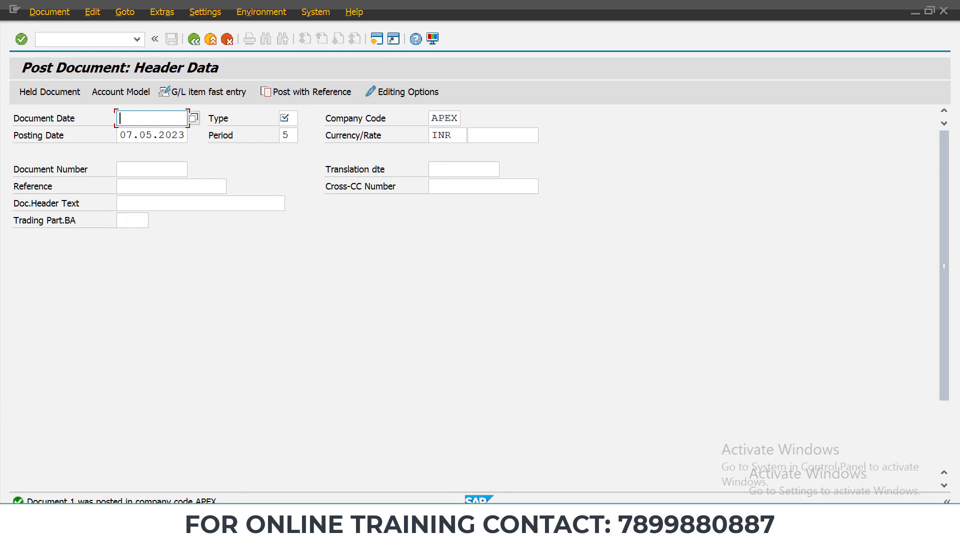
- Return to the currency conversion settings overview for company codes
mouse_move(125, 530)
mouse_move(247, 491)
left_click(262, 452)
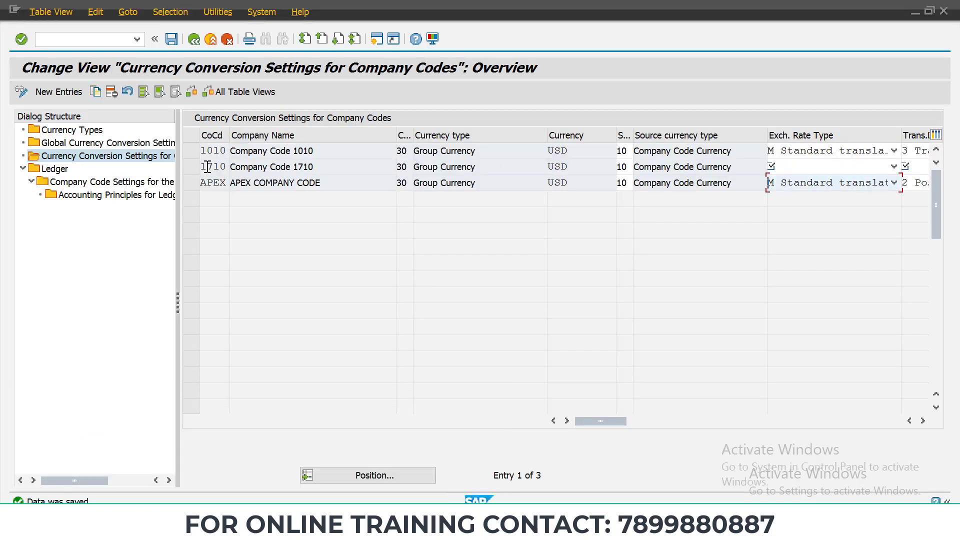